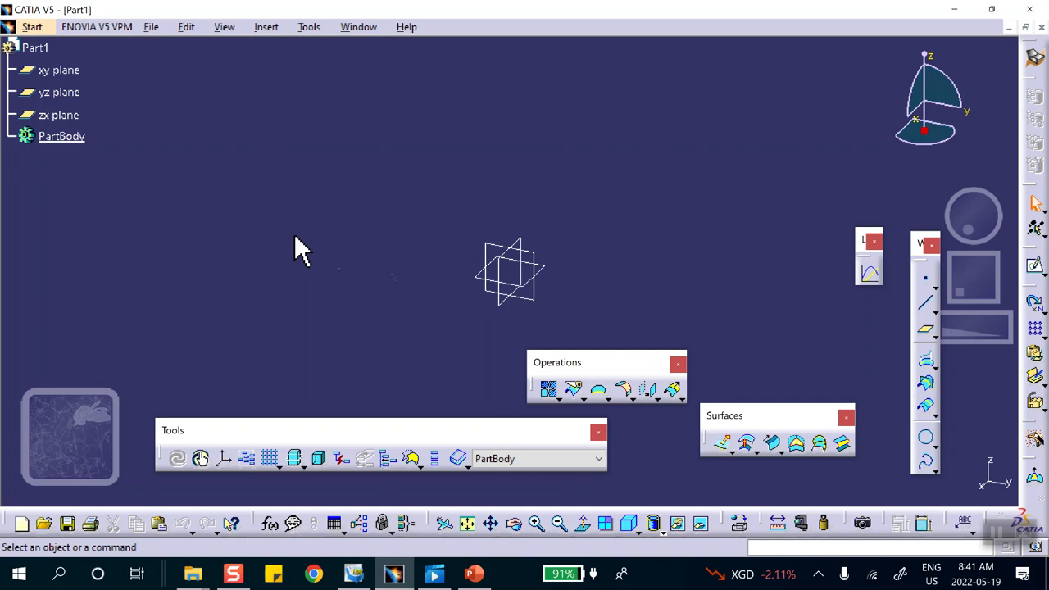
Start a sketch on the yz plane
left_click(533, 270)
left_click(1035, 265)
mouse_move(677, 240)
middle_mouse_down()
mouse_move(661, 222)
mouse_move(585, 360)
middle_mouse_up()
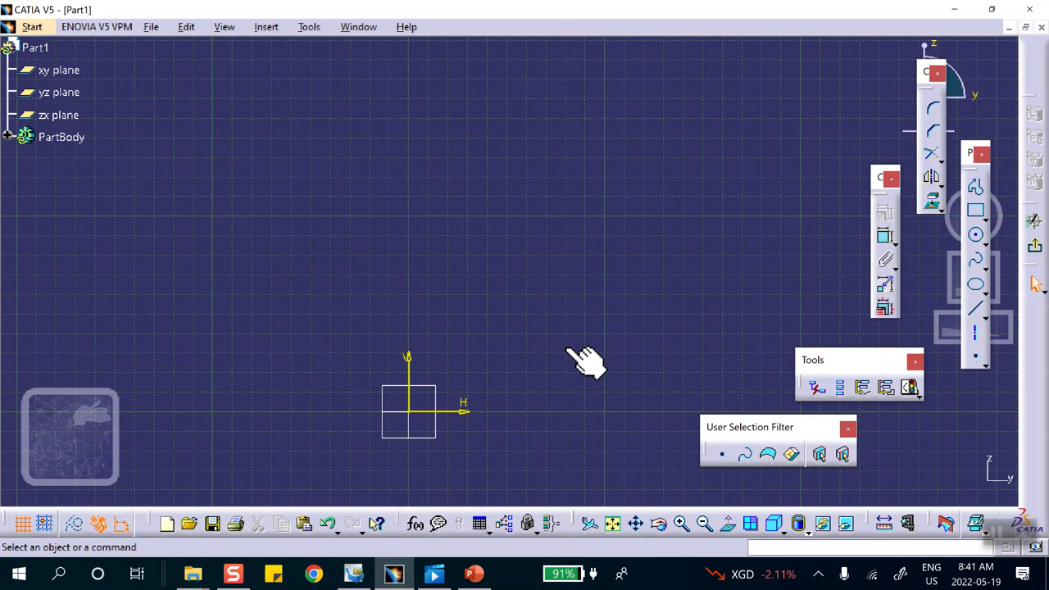
left_click(977, 313)
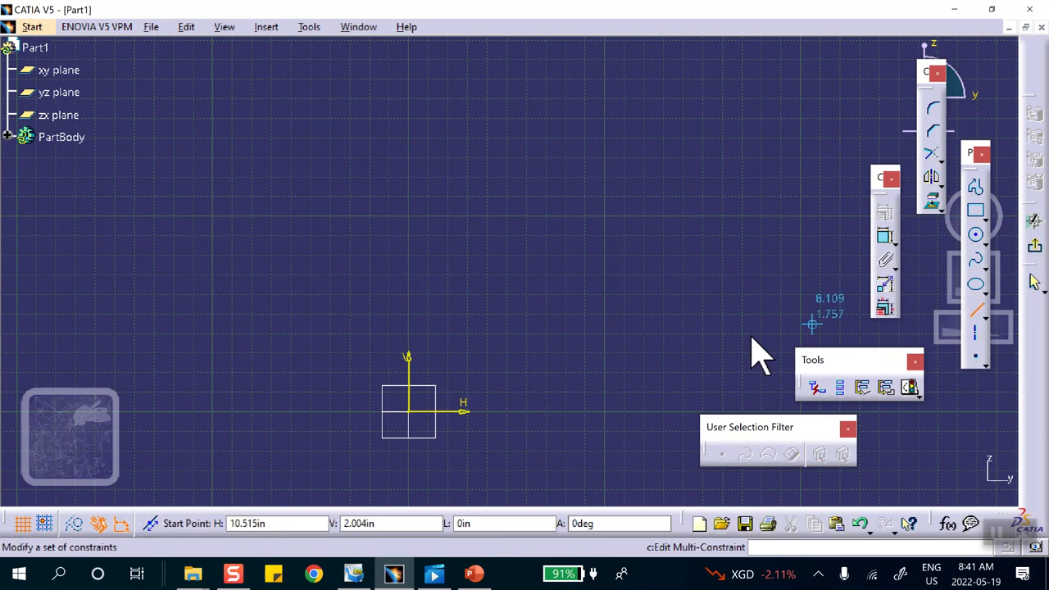
left_click(408, 411)
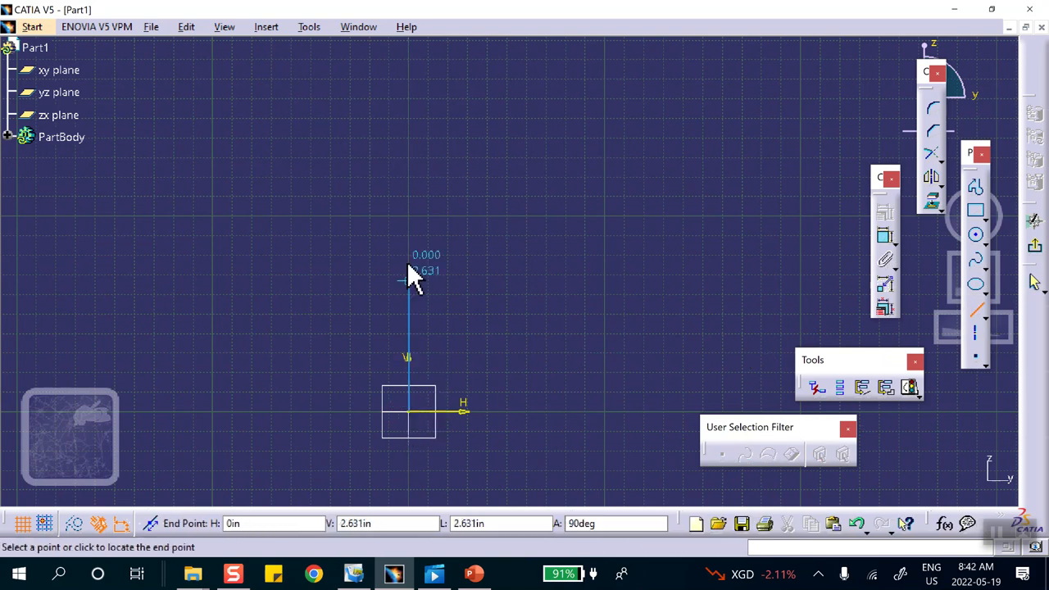
left_click(409, 182)
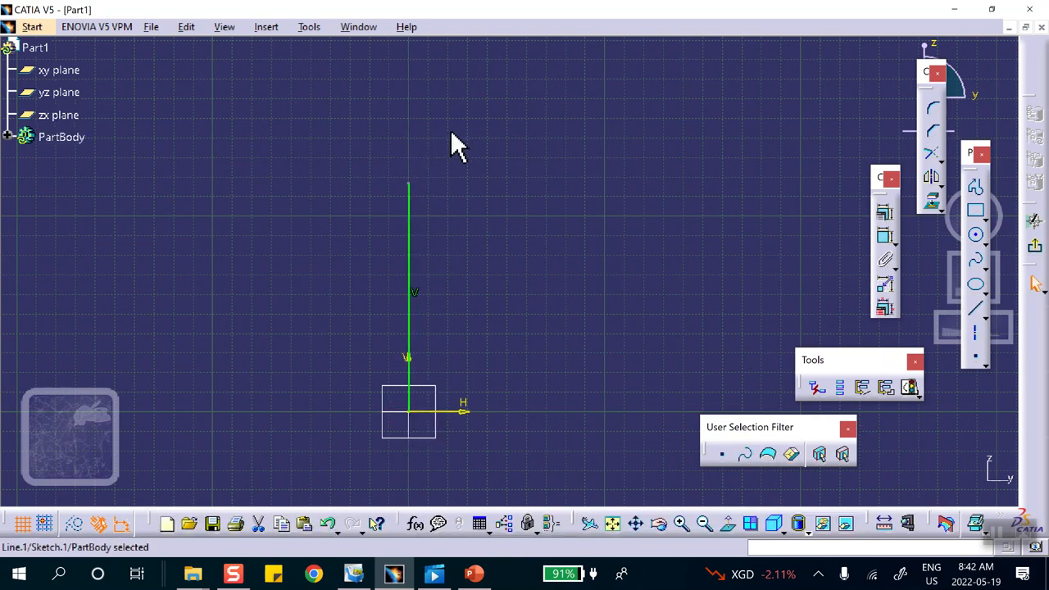
left_click_drag(241, 149, 690, 476)
key("Delete")
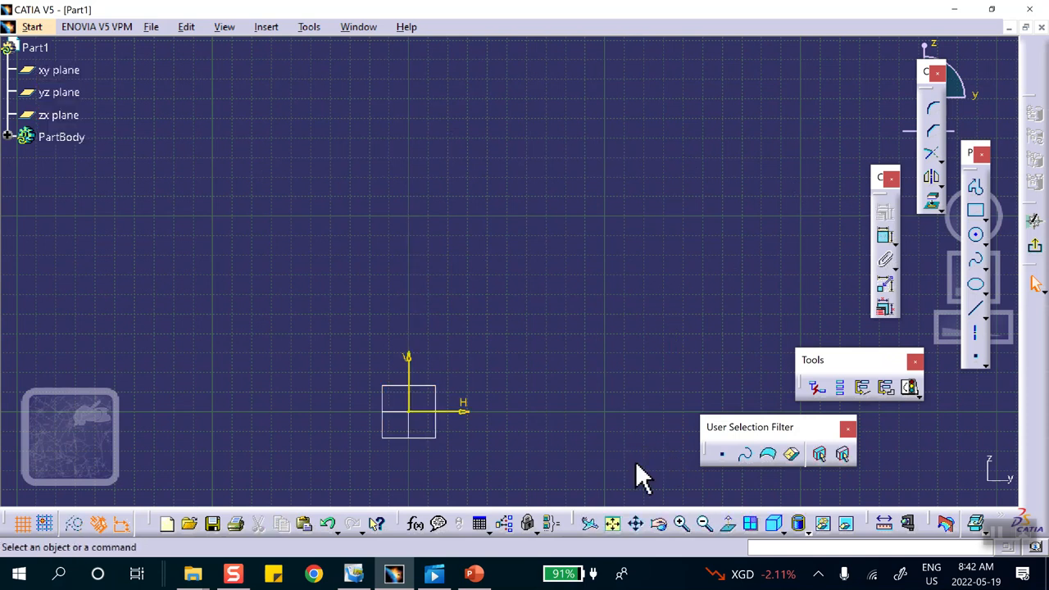
Begin a profile with a vertical line up from the origin, followed by a tangent arc of about 1.8 in radius
left_click(976, 188)
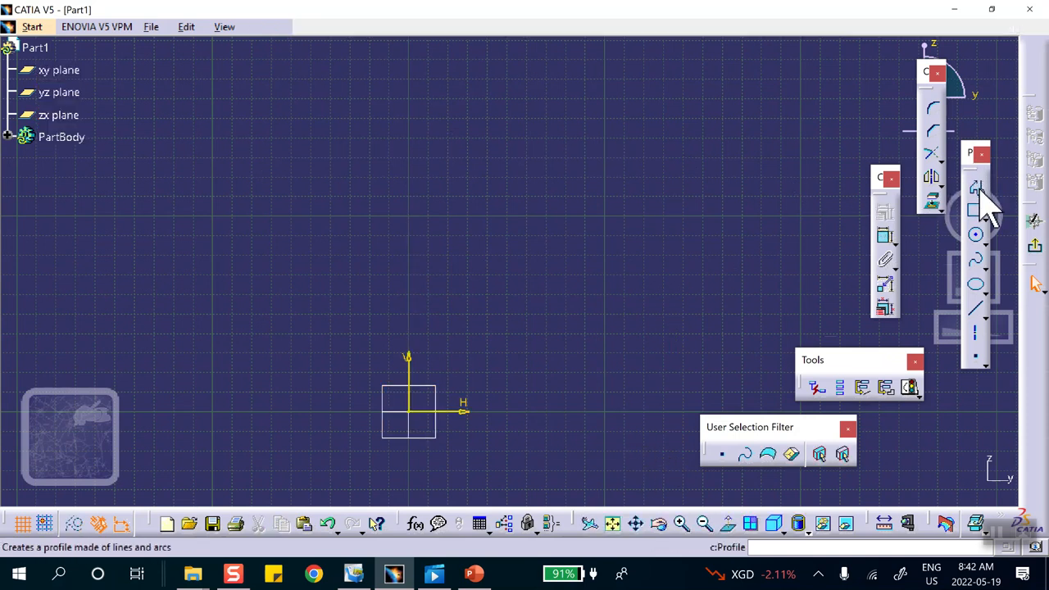
left_click(408, 411)
left_click_drag(409, 230, 423, 189)
left_click(496, 142)
Finish the open profile with a horizontal line about 3.2 in long, tangent to the end of the arc
left_click_drag(497, 144, 638, 119)
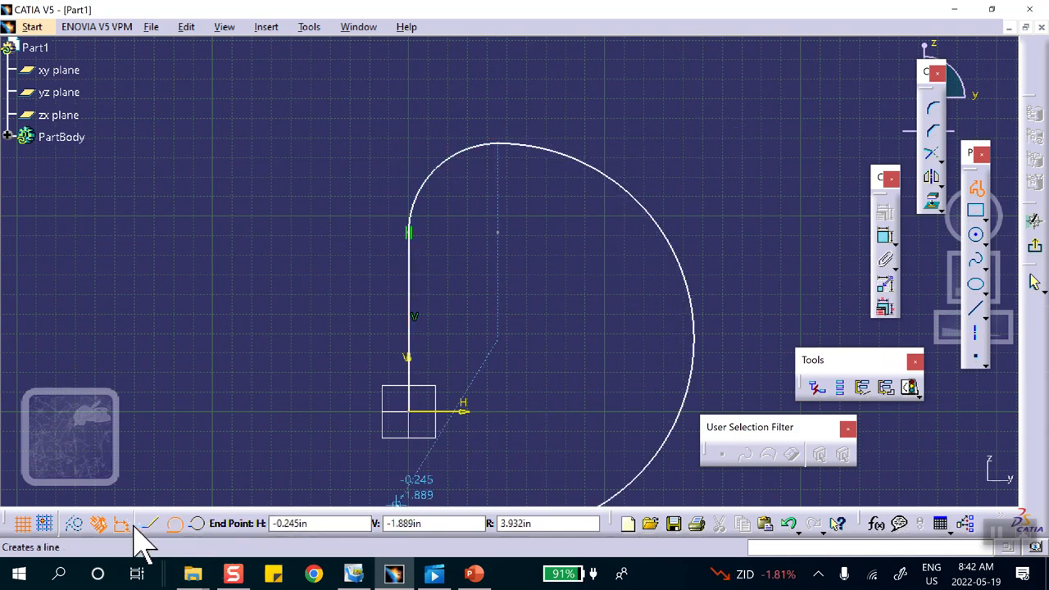
mouse_move(291, 325)
left_mouse_down()
mouse_move(533, 200)
mouse_move(428, 185)
left_mouse_up()
left_click_drag(531, 176, 377, 117)
left_click_drag(498, 123, 449, 100)
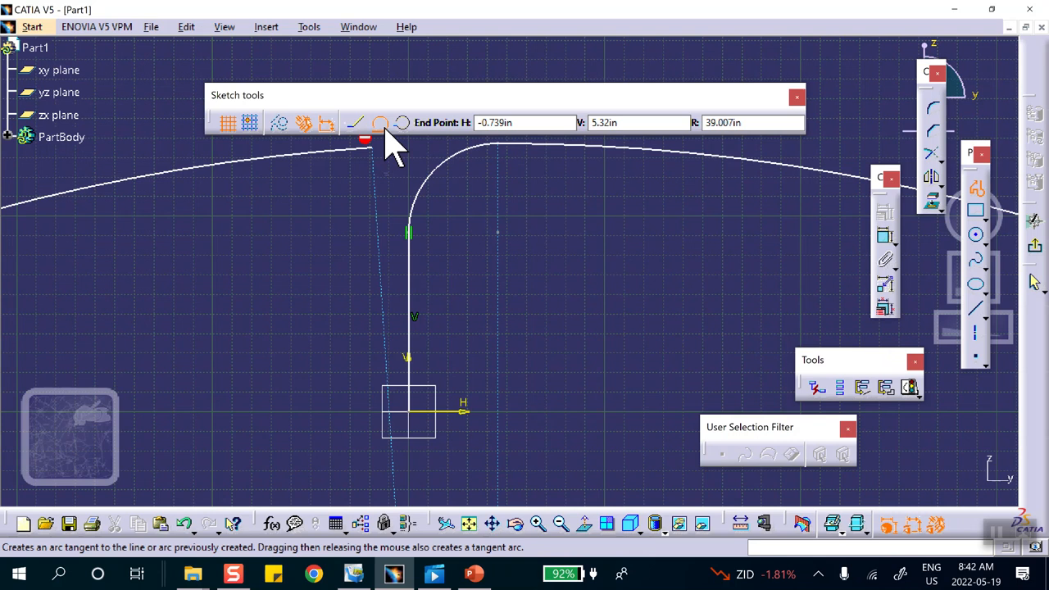
left_click(355, 124)
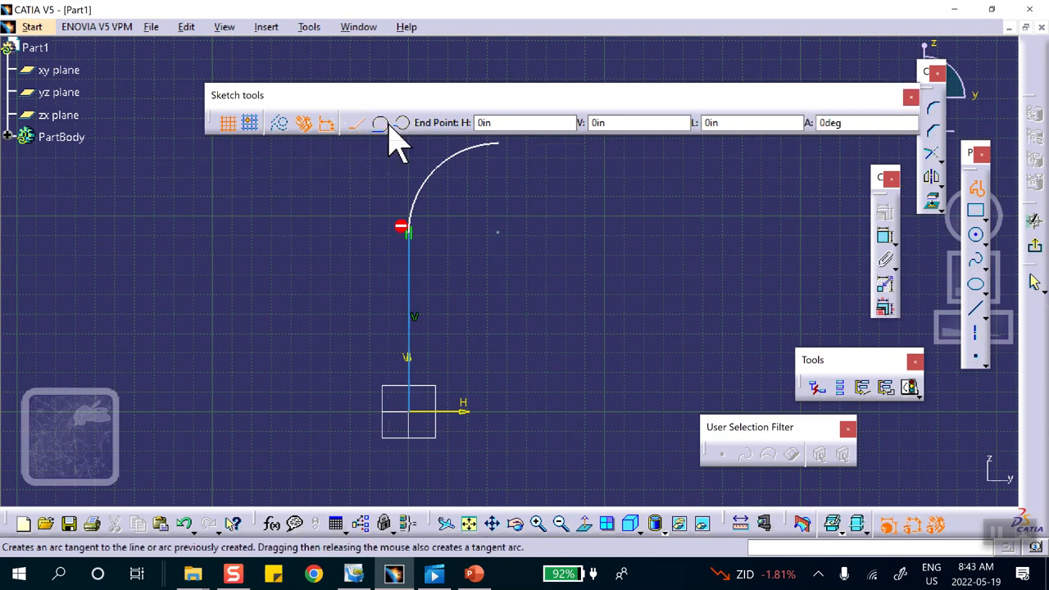
left_click(498, 144)
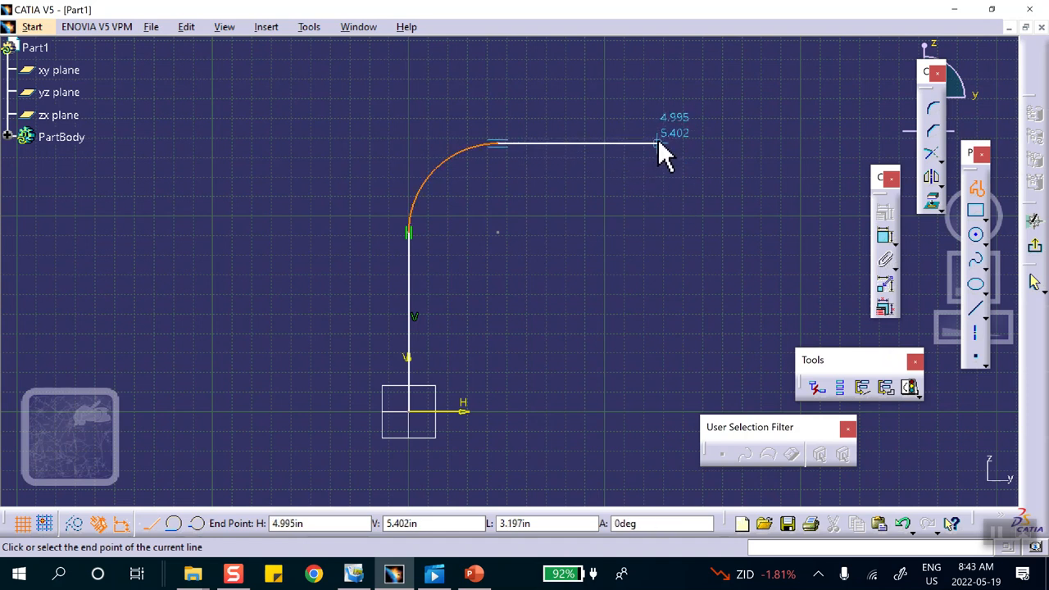
left_click(657, 143)
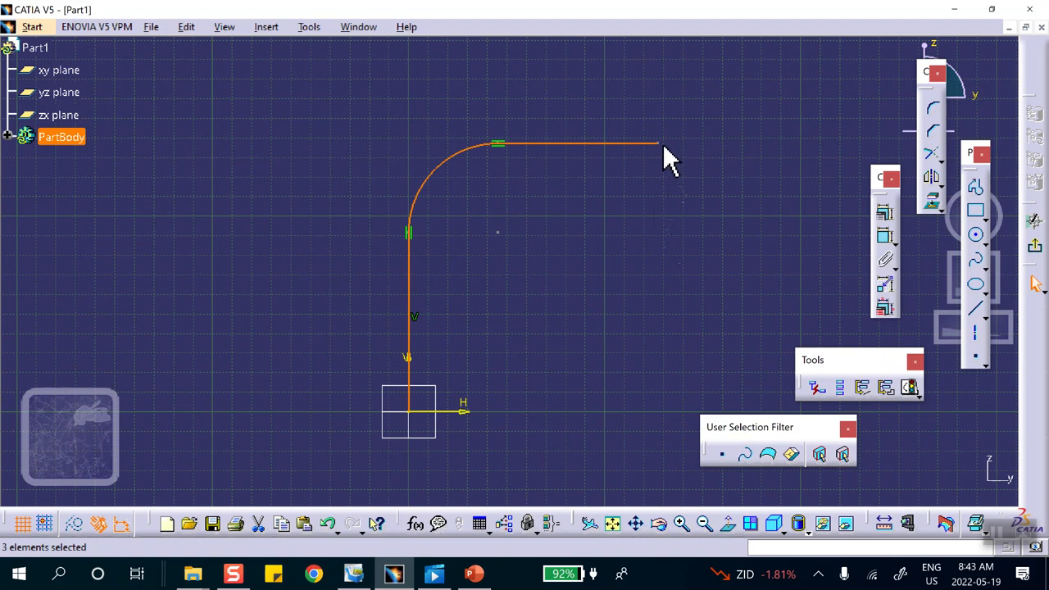
Apply a horizontal constraint to the profile's upper line
mouse_move(658, 145)
left_mouse_down()
mouse_move(653, 152)
mouse_move(673, 161)
left_mouse_up()
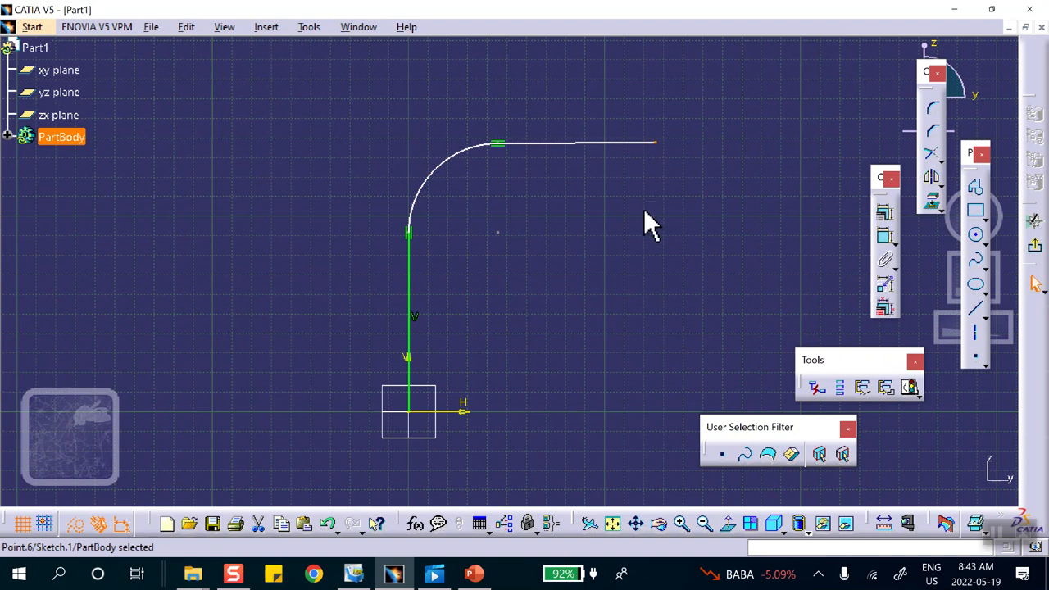
right_click(616, 144)
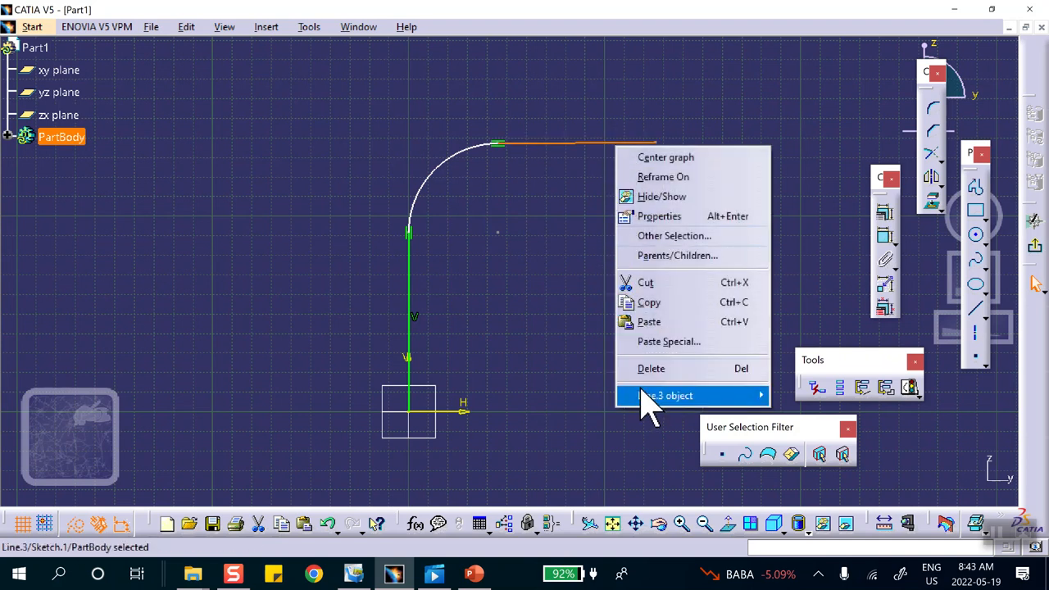
mouse_move(651, 396)
left_click(807, 442)
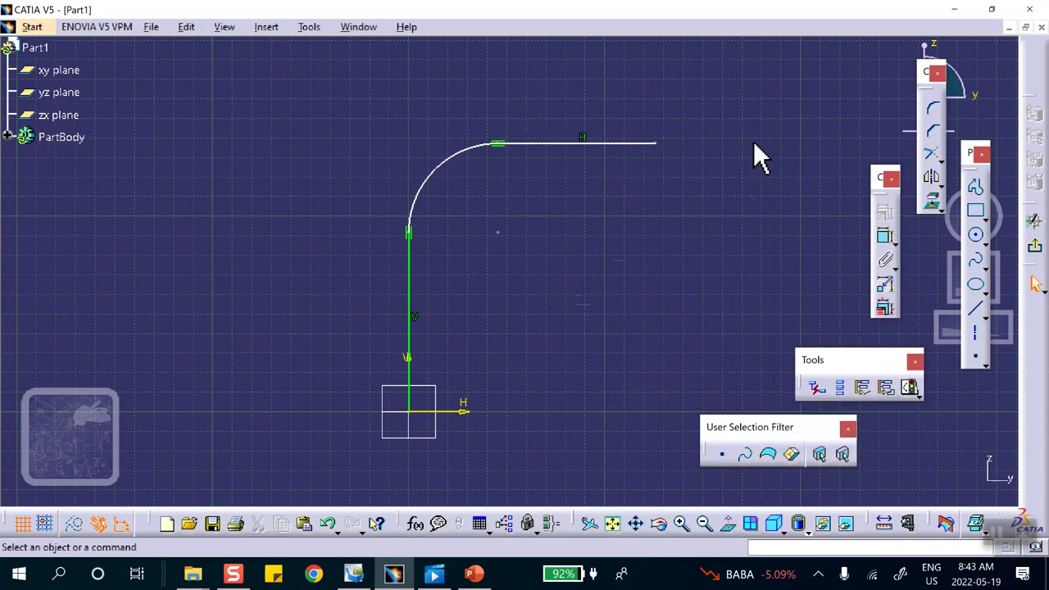
Dimension the height from the origin to the upper horizontal line and set it to 8 in
left_click(885, 237)
left_click(417, 414)
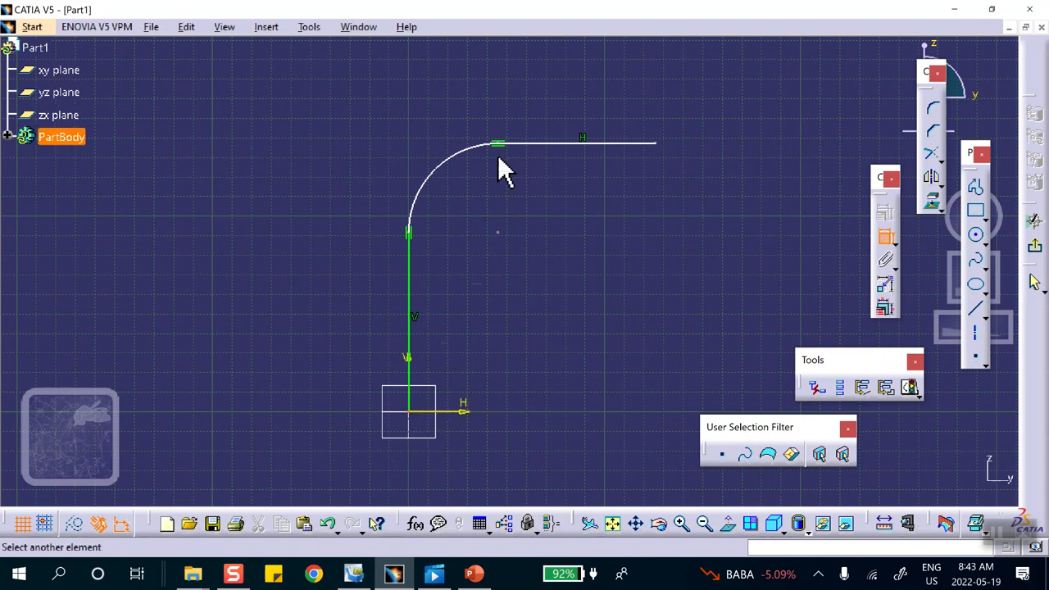
left_click(537, 145)
left_click(292, 220)
double_click(282, 222)
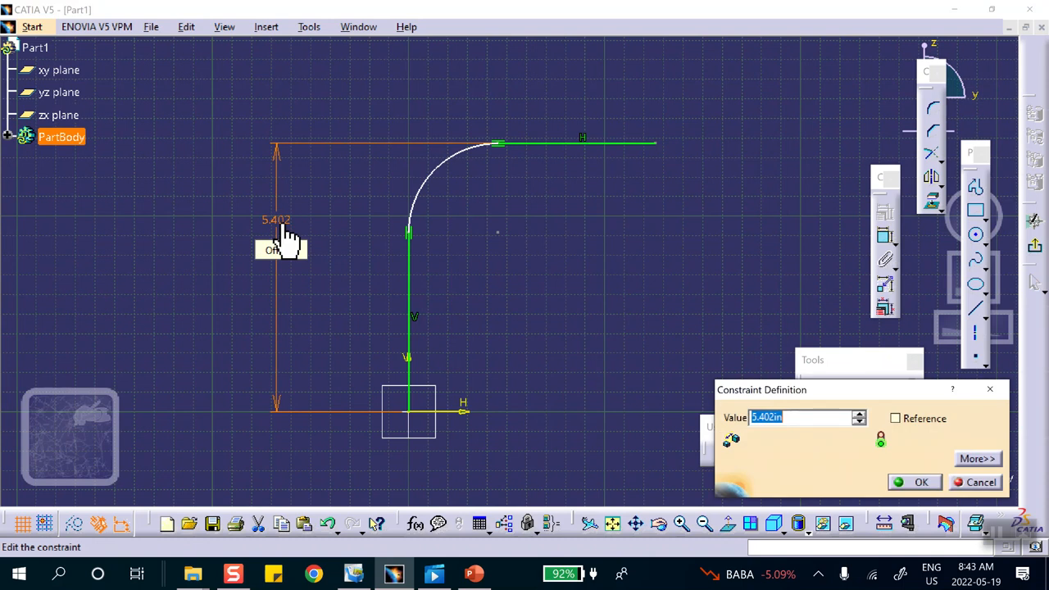
type("8")
key("Return")
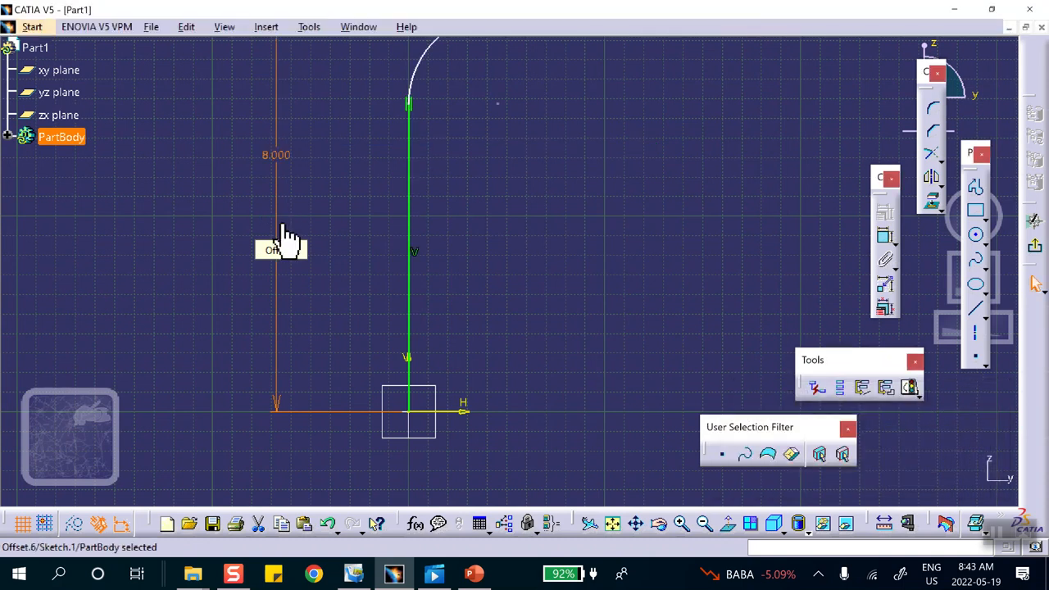
Dimension the horizontal distance from the vertical line to the upper line's free end and set it to 5 in
middle_click_drag(274, 342, 274, 338)
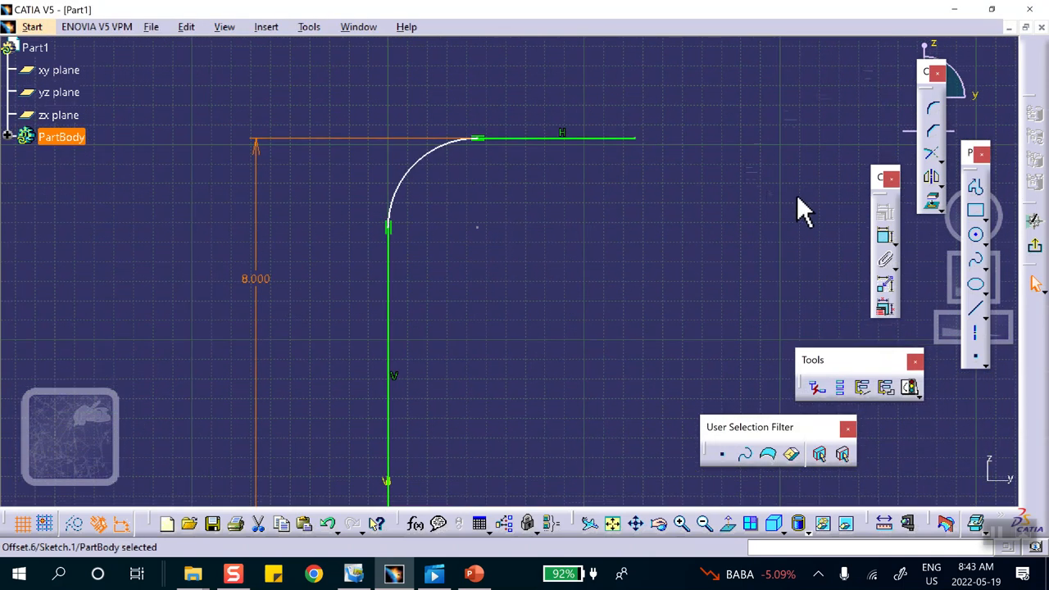
left_click(885, 237)
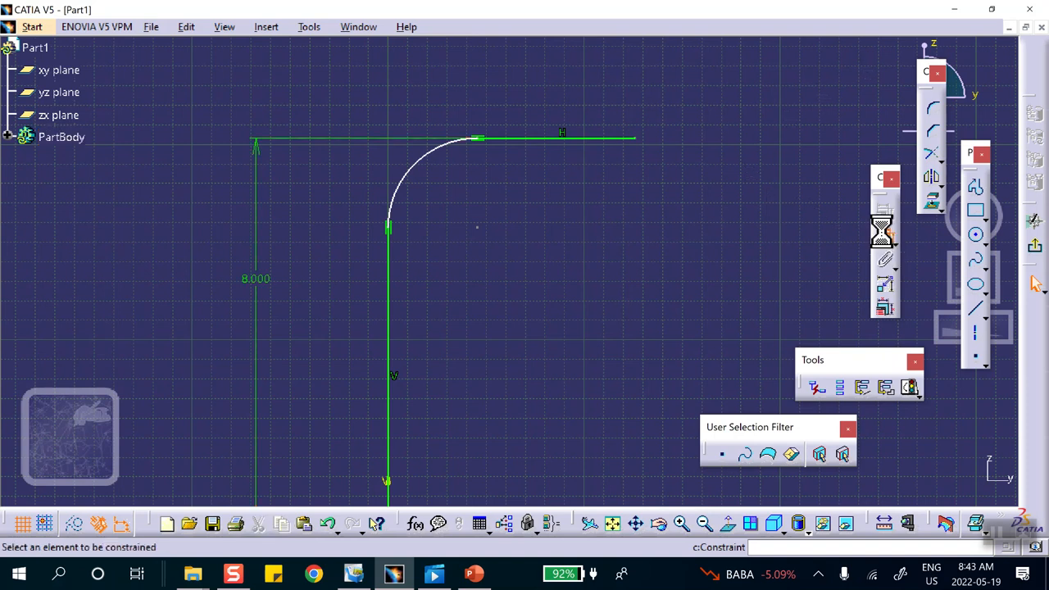
left_click(638, 140)
left_click(390, 303)
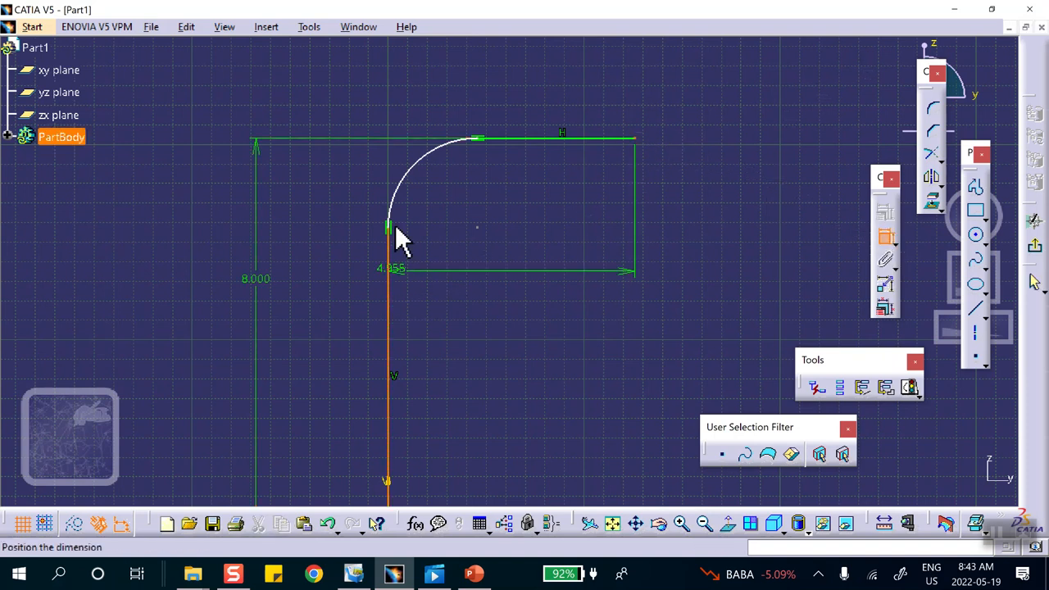
left_click(480, 77)
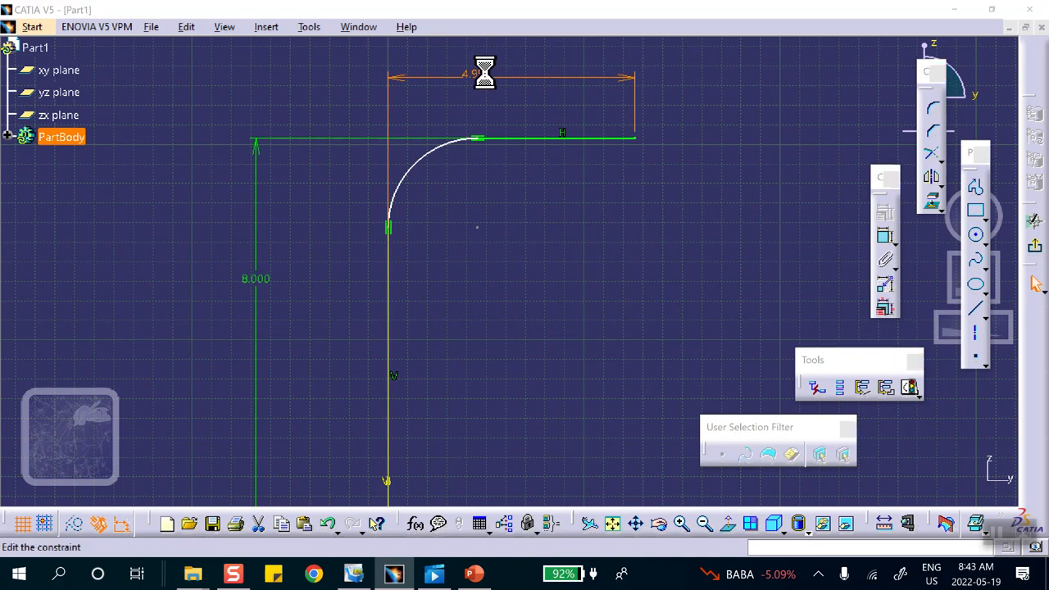
double_click(485, 74)
type("3")
key("Return")
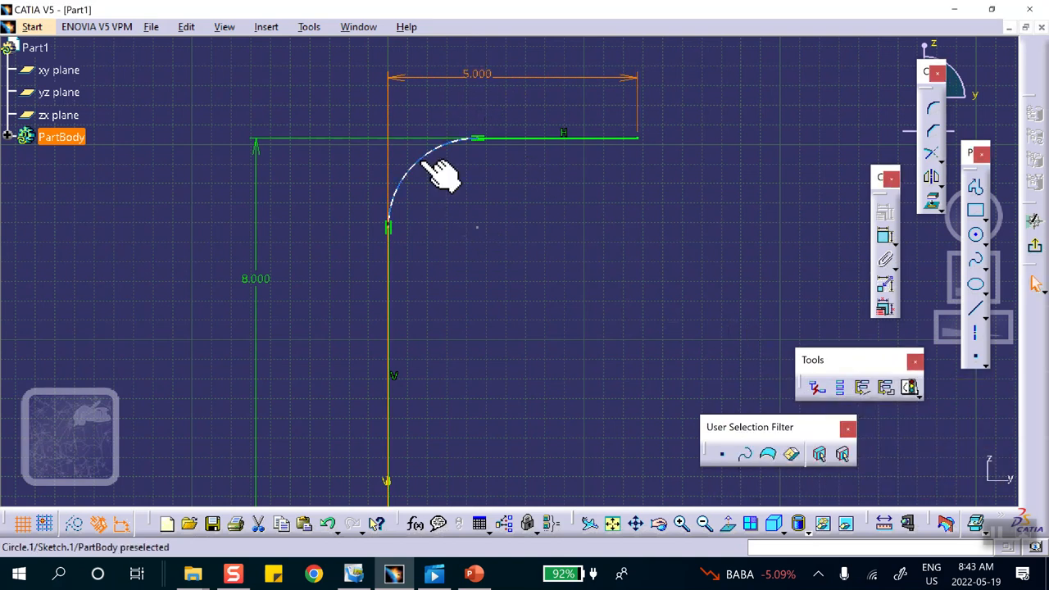
Dimension the bend arc's radius and set it to 1 in
left_click(884, 237)
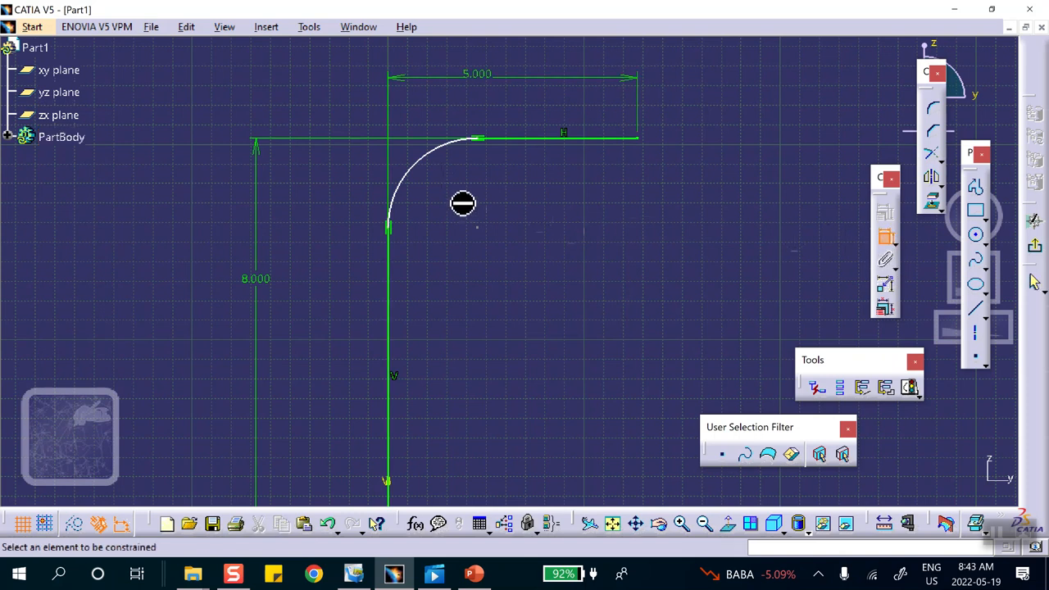
left_click(437, 164)
left_click(462, 183)
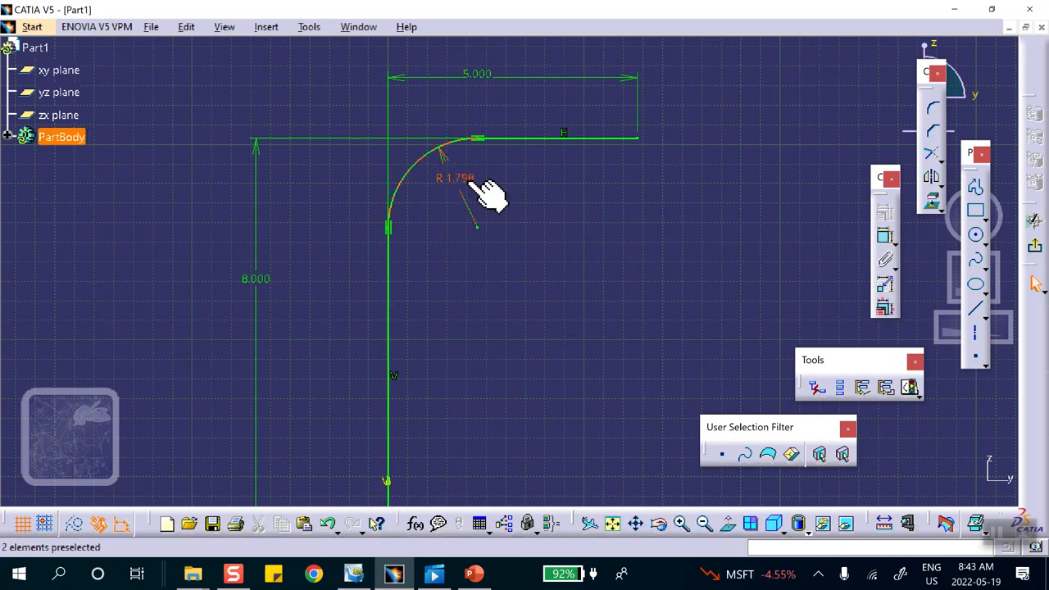
double_click(471, 180)
type("1")
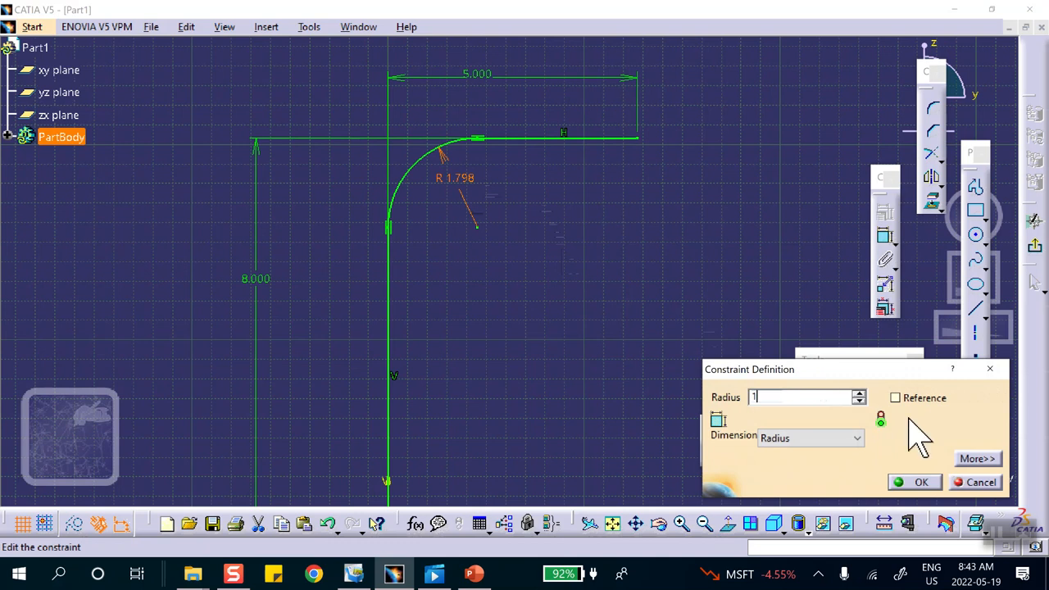
left_click(919, 482)
middle_click_drag(703, 254, 698, 303)
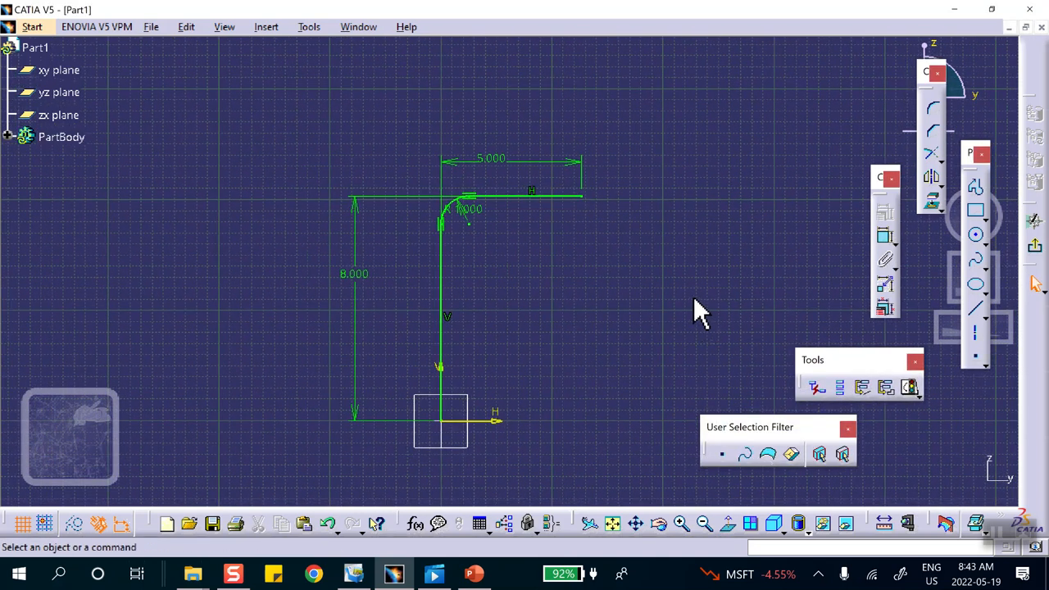
Switch to PowerPoint to check the bent rod dimensions on the Chapter 7 slide, and return to CATIA
left_click(474, 574)
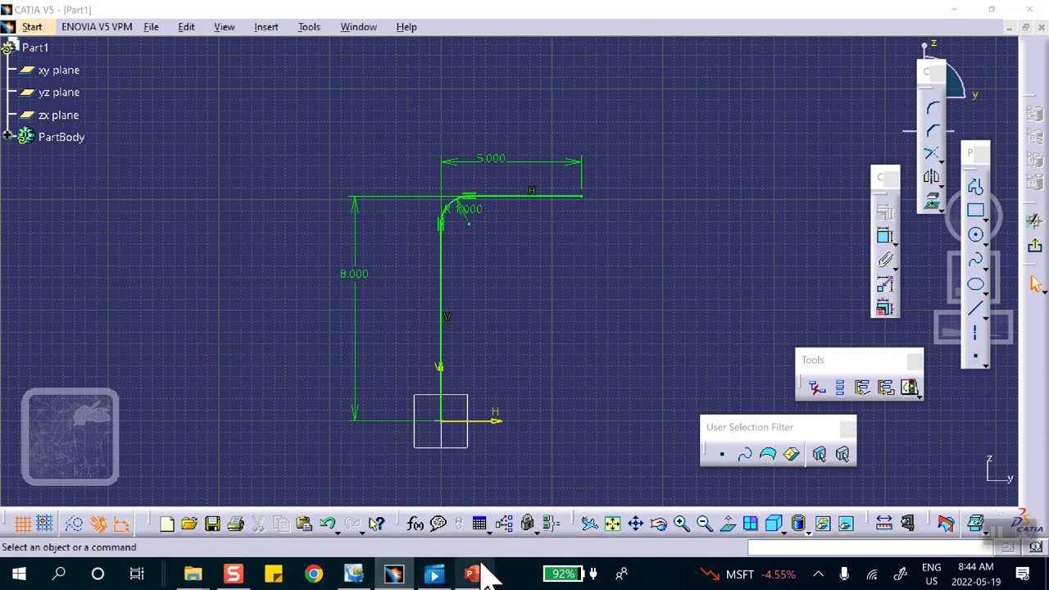
left_click(115, 328)
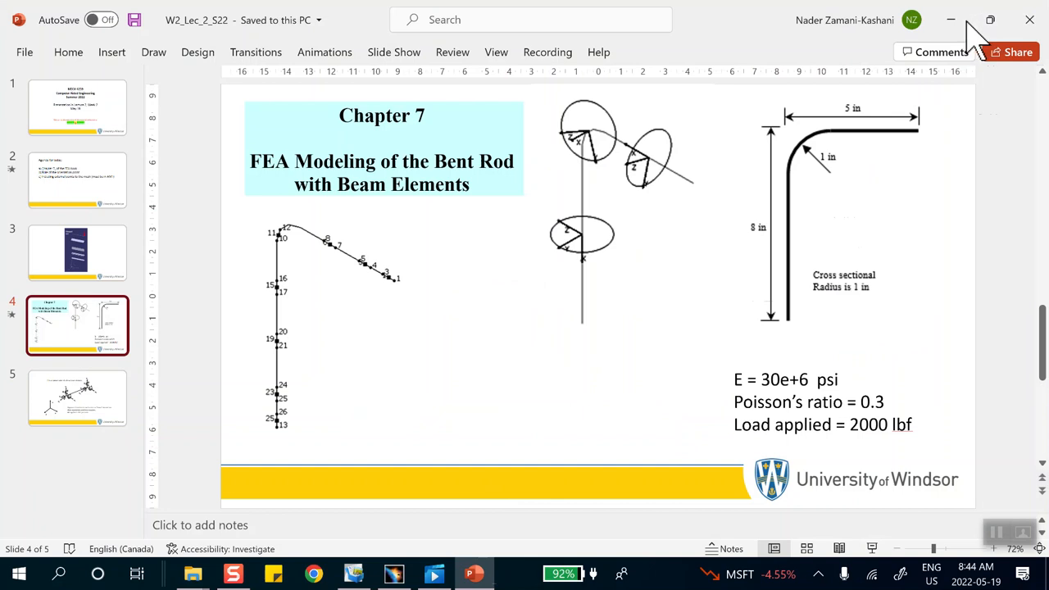
left_click(953, 20)
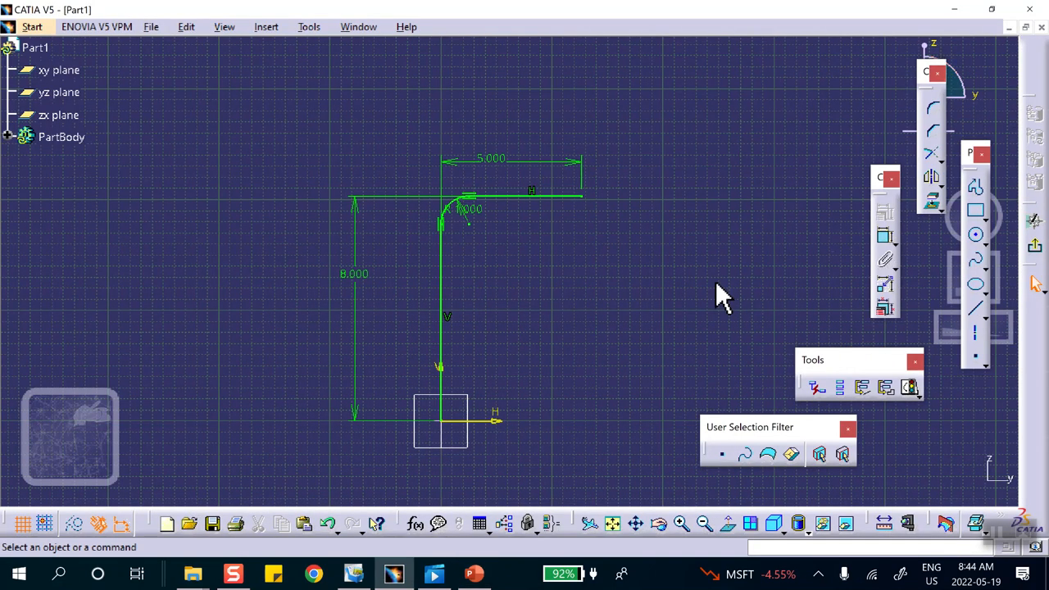
Exit the sketch and create a Join from the bent rod sketch, keeping the default parameters
left_click(1034, 243)
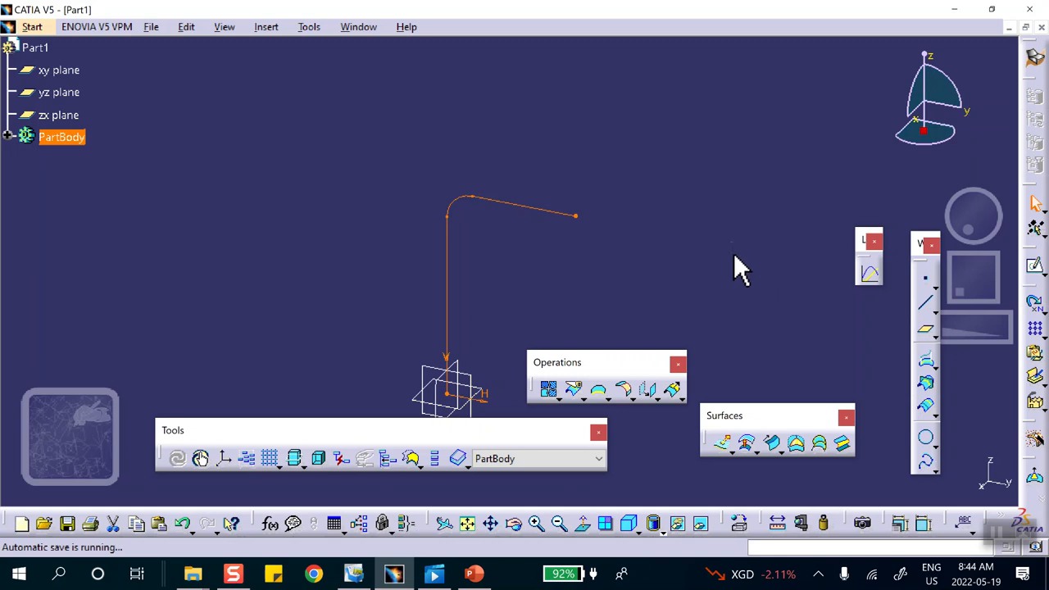
left_click_drag(721, 131, 715, 135)
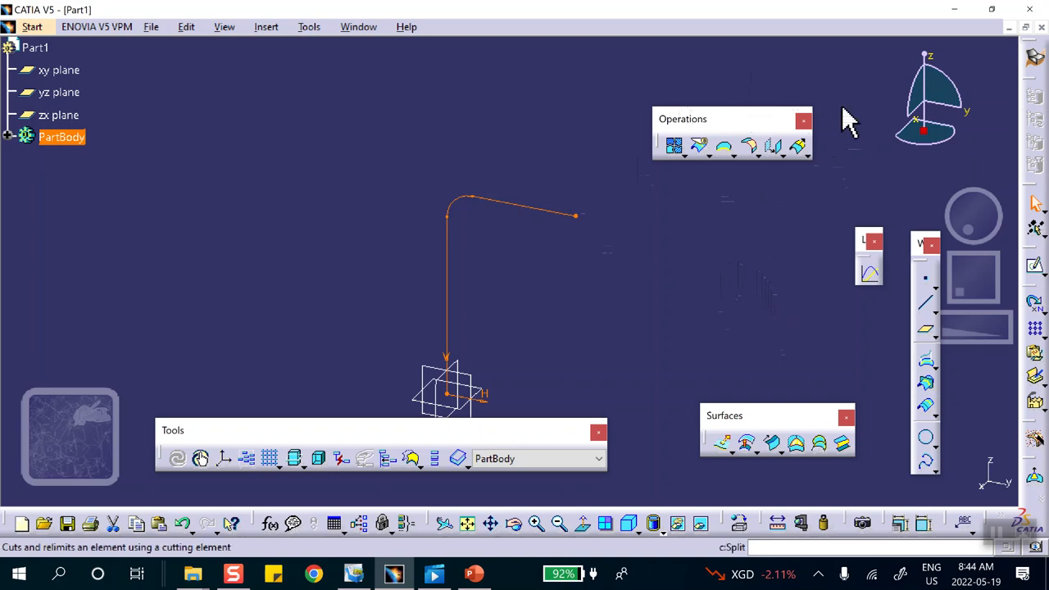
left_click(673, 146)
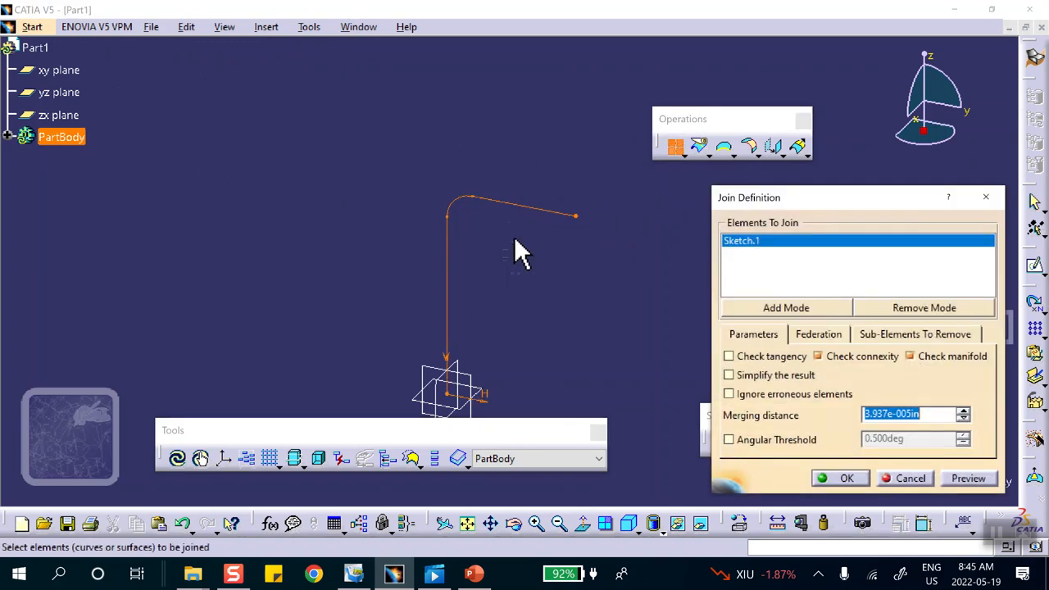
left_click(844, 478)
middle_click_drag(572, 212, 545, 168)
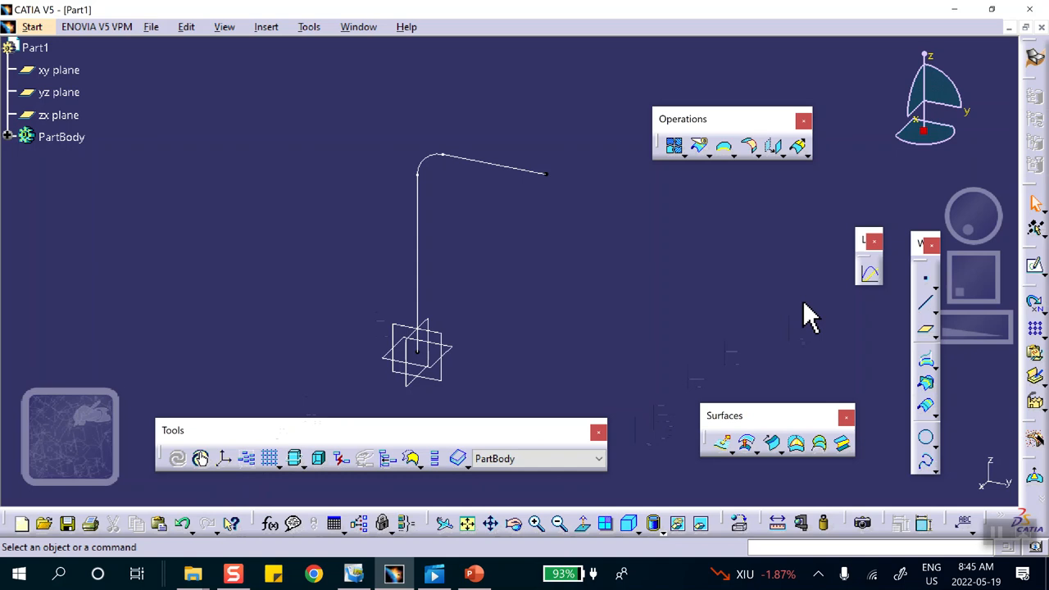
Apply the Steel material from the metal library to Part1
left_click(741, 525)
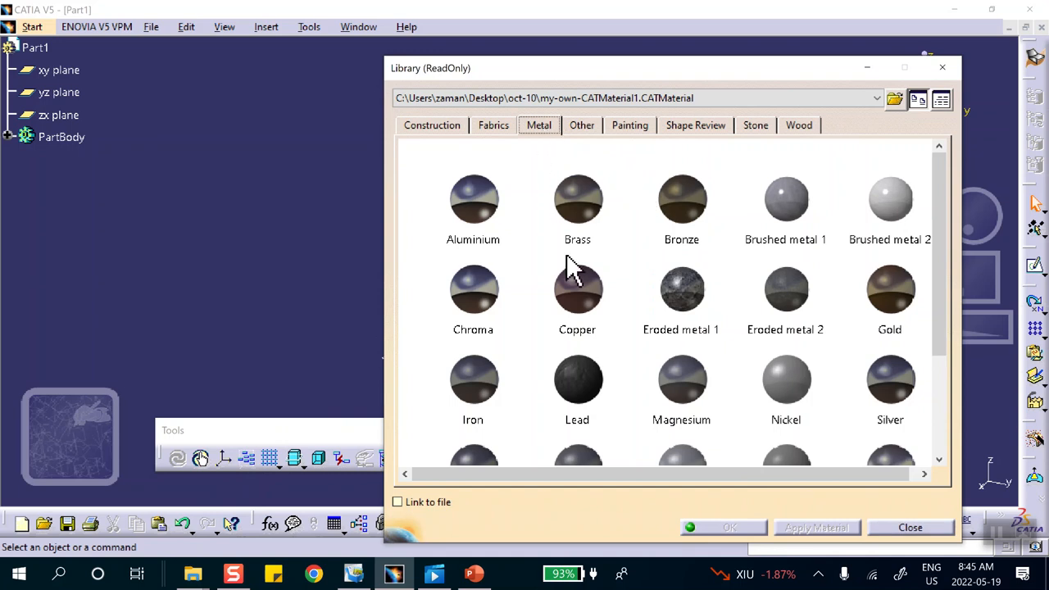
scroll(792, 373, "down", 1)
scroll(792, 361, "down", 1)
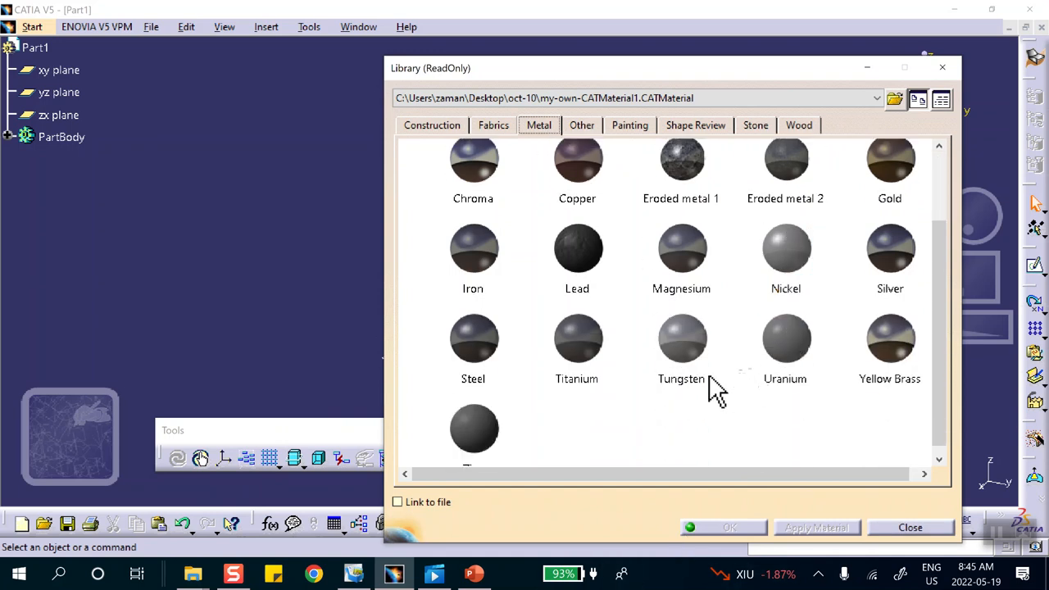
left_click(481, 373)
left_click(35, 48)
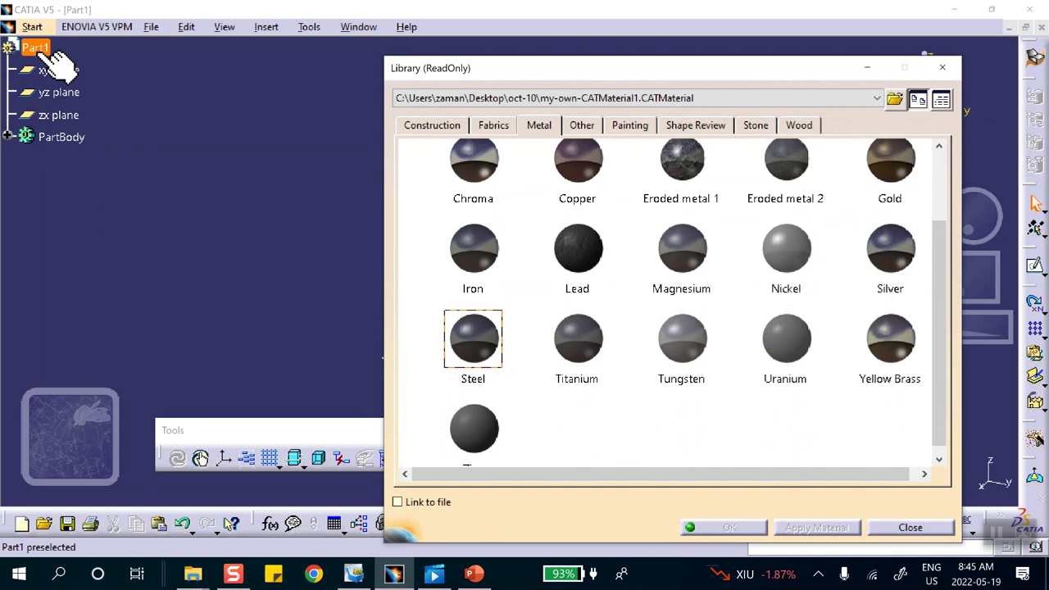
left_click(725, 528)
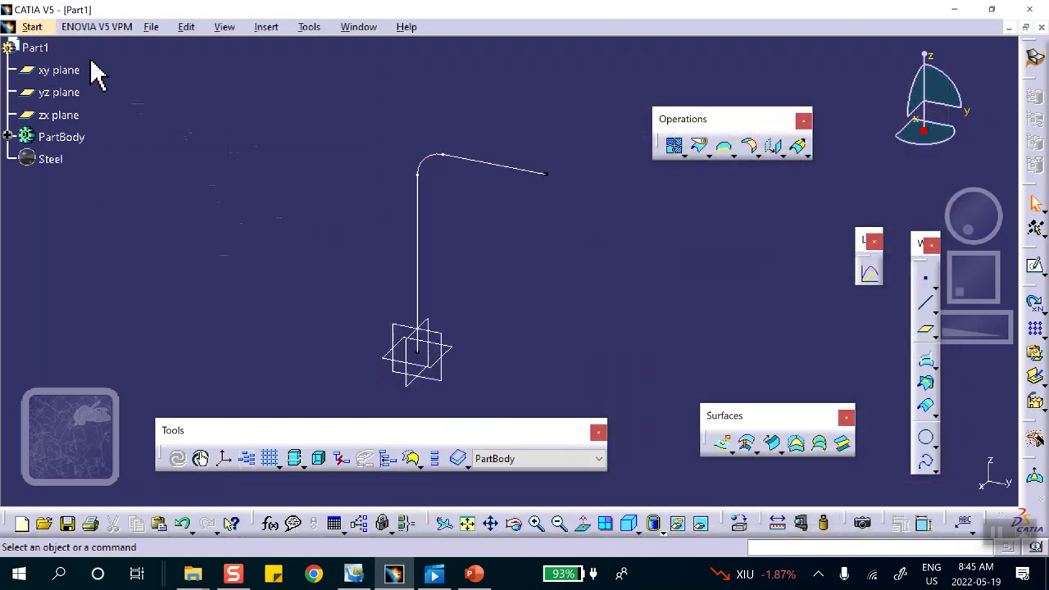
Save the part as Part1 in a new Desktop folder named morning-sketch
left_click(151, 26)
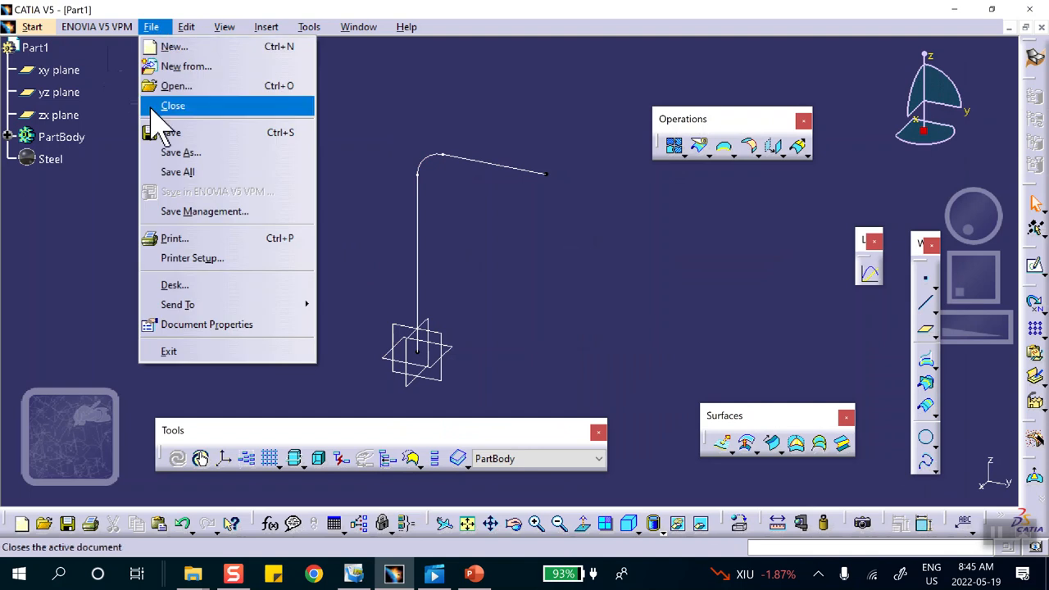
left_click(173, 211)
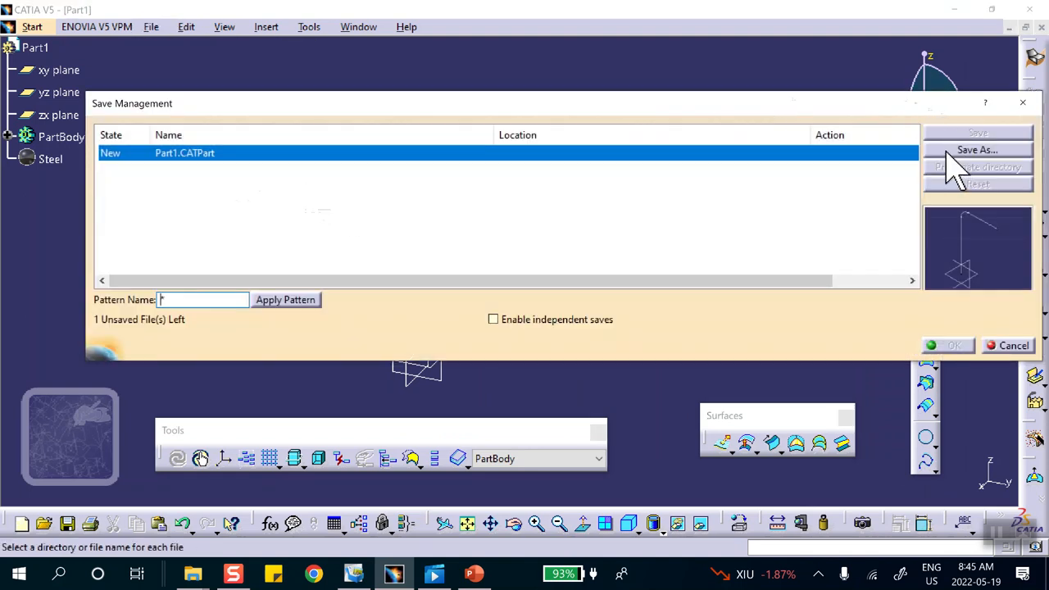
left_click(950, 151)
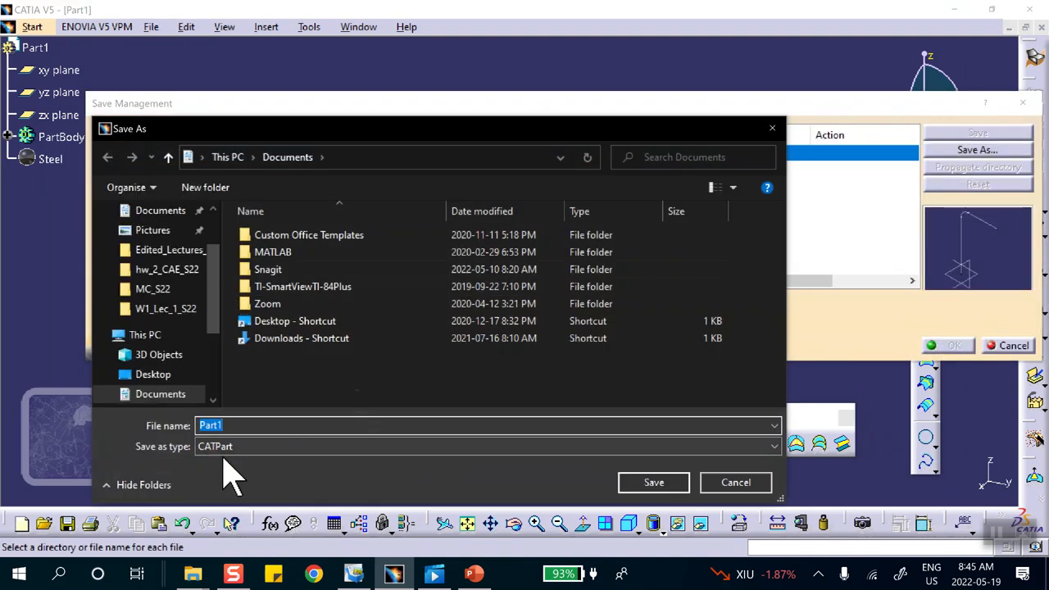
scroll(181, 277, "down", 1)
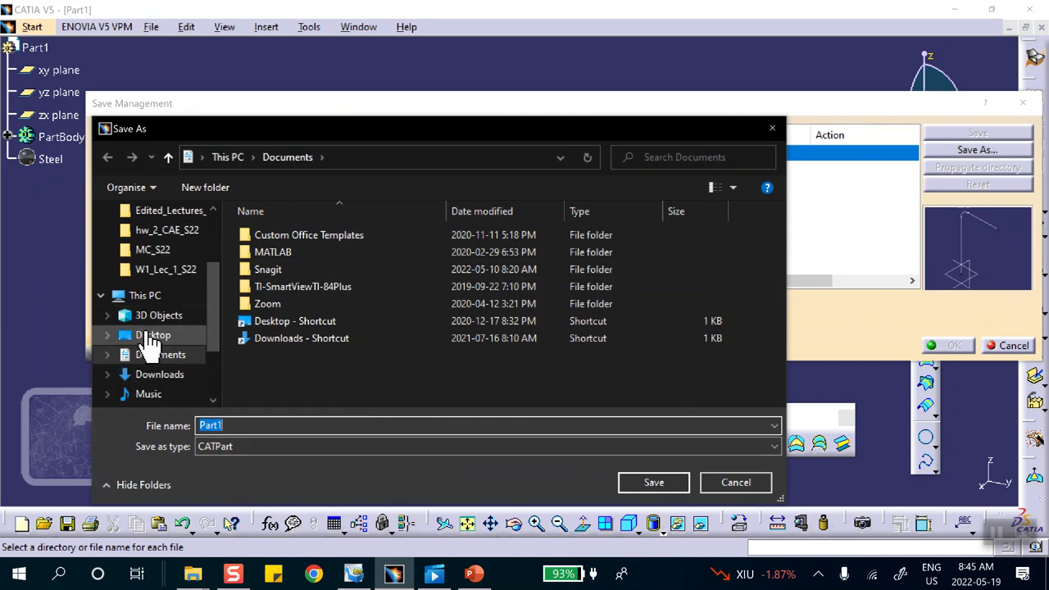
left_click(148, 333)
left_click(208, 187)
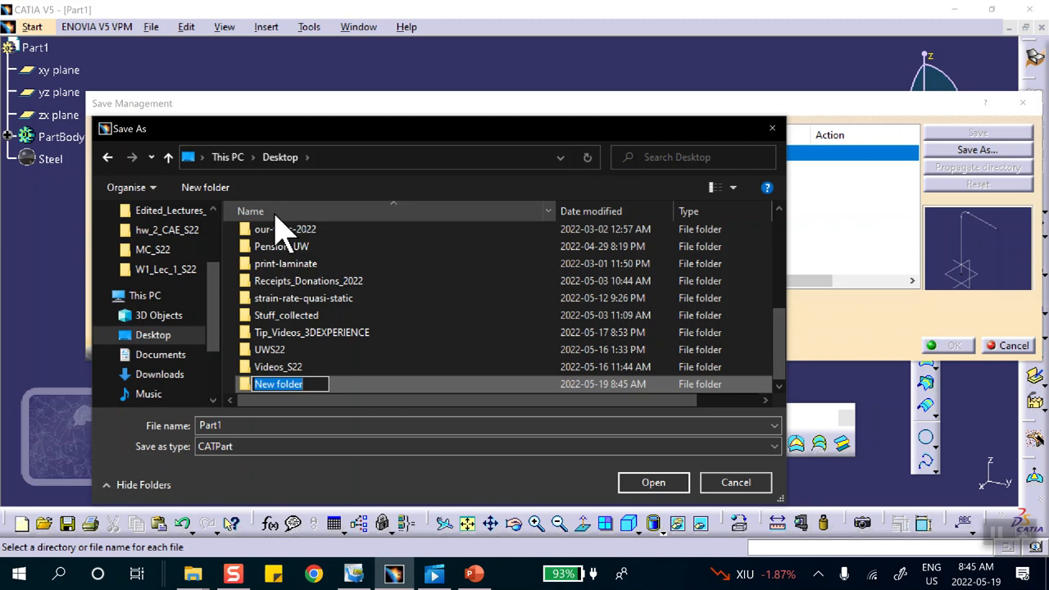
type("morning-")
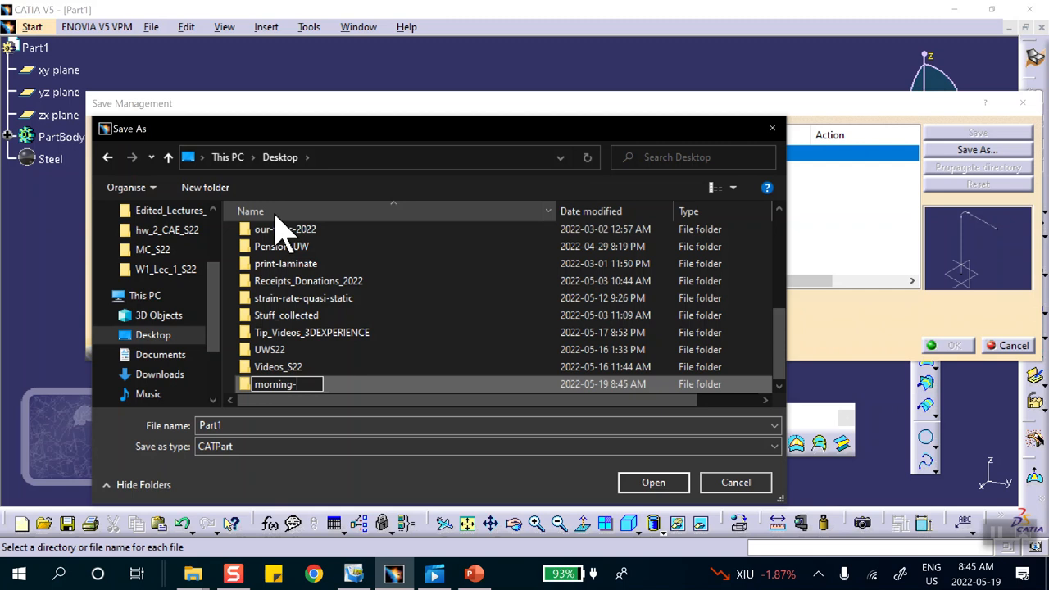
type("sketch")
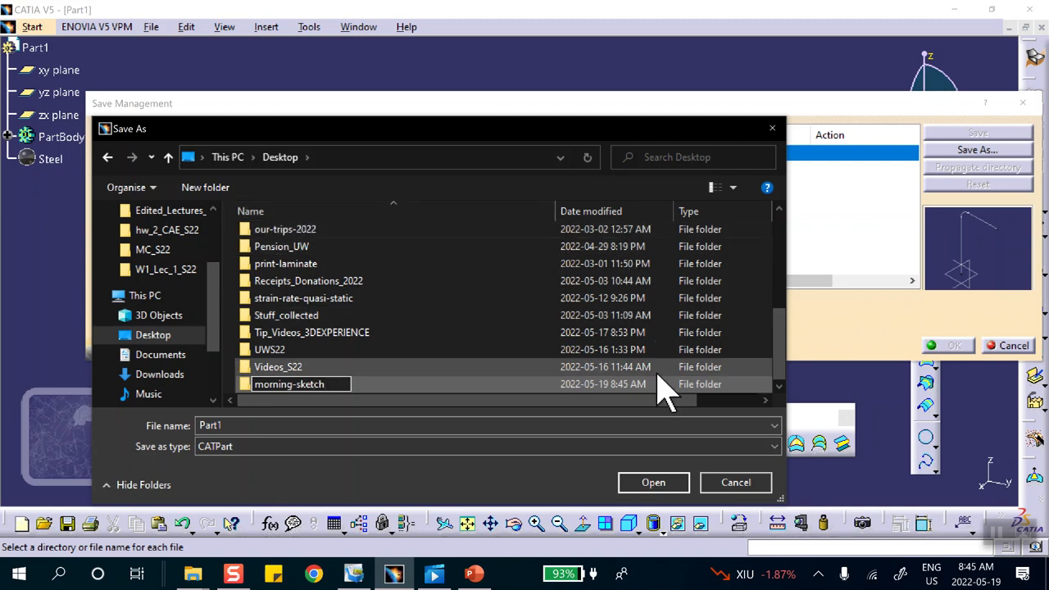
left_click(644, 492)
left_click(654, 490)
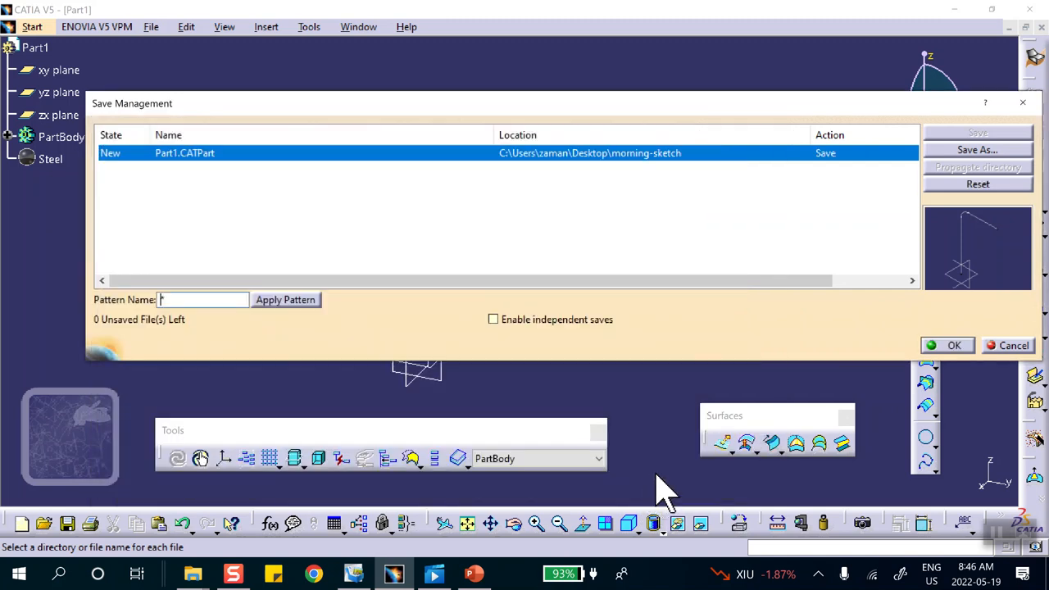
left_click(951, 345)
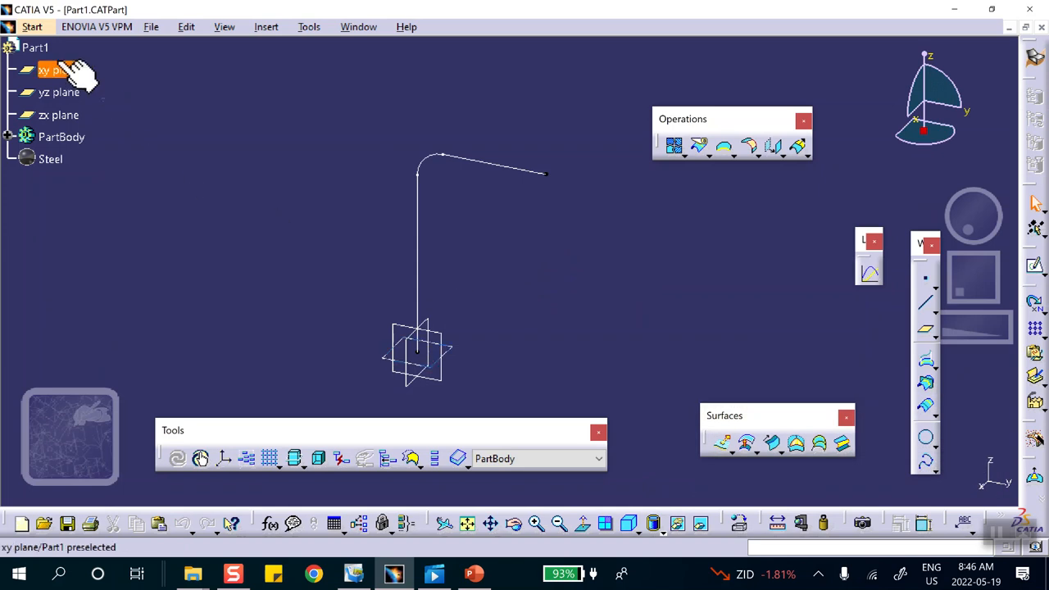
Start a Generative Structural Analysis of the part with a Static Analysis case, moving the Analysis Supports toolbar off the rod
left_click(28, 26)
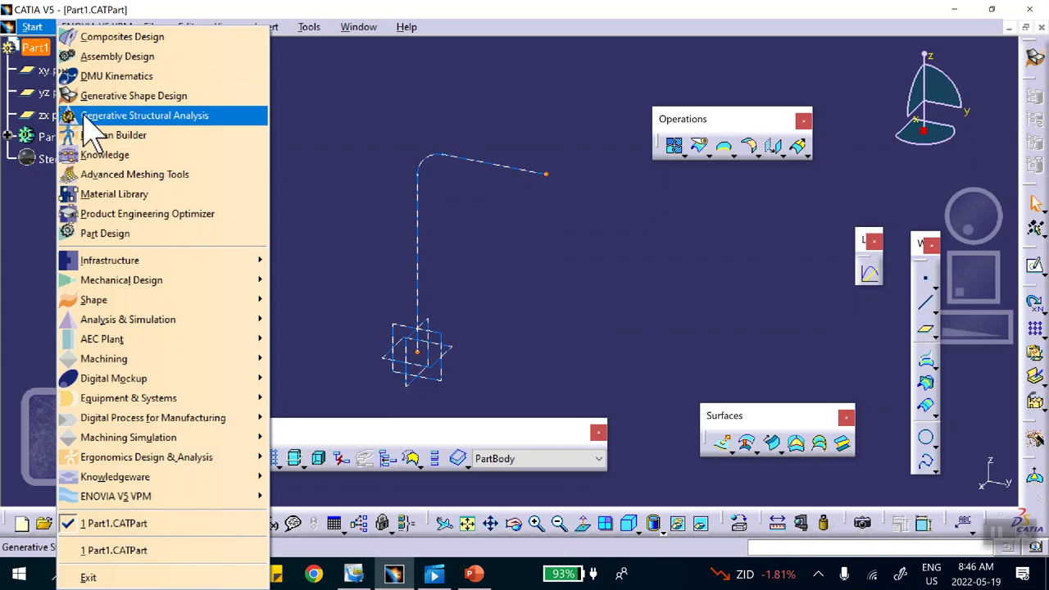
left_click(93, 132)
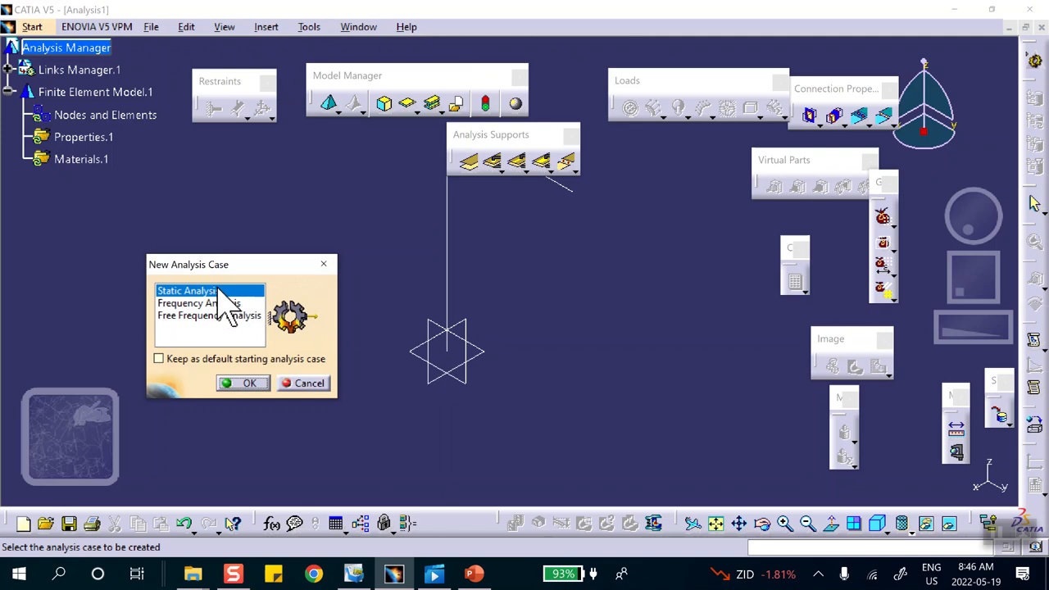
left_click_drag(528, 136, 714, 168)
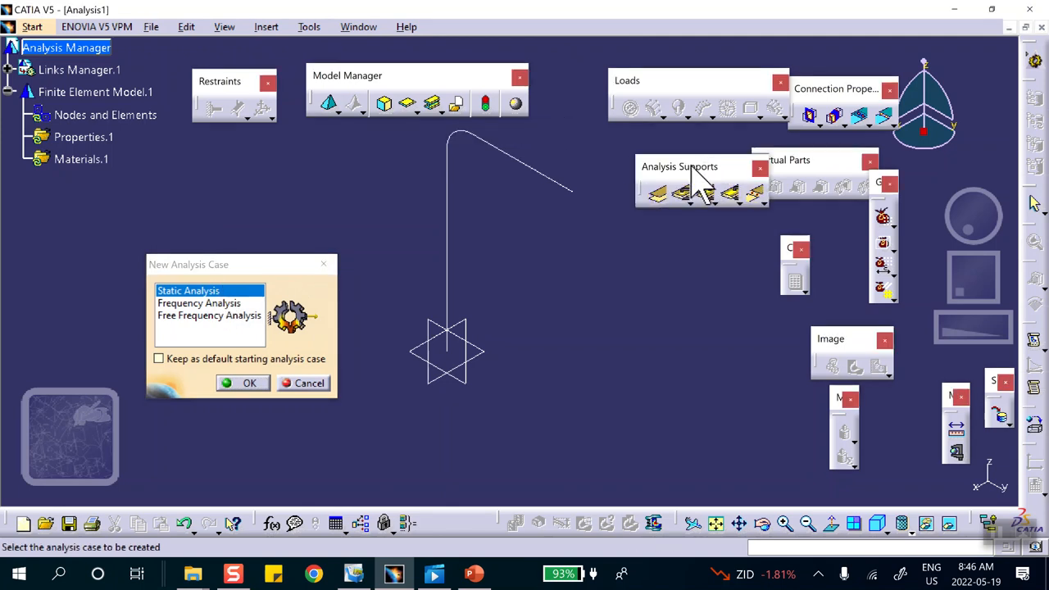
left_click(243, 383)
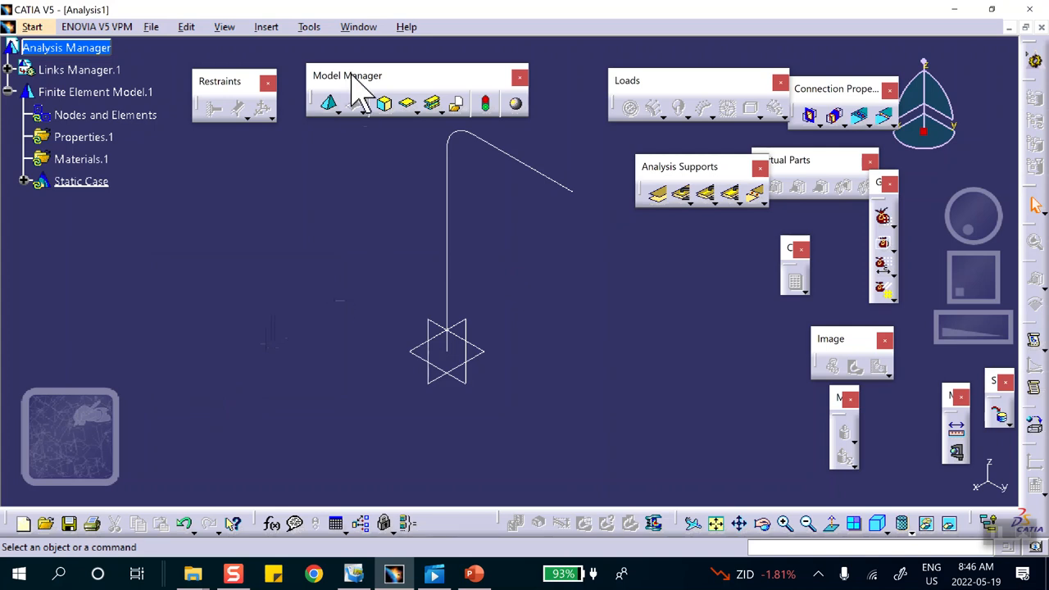
Create a beam mesh with linear elements on the joined bent rod curve, with an element size of 0.2 in
left_click_drag(400, 67, 427, 68)
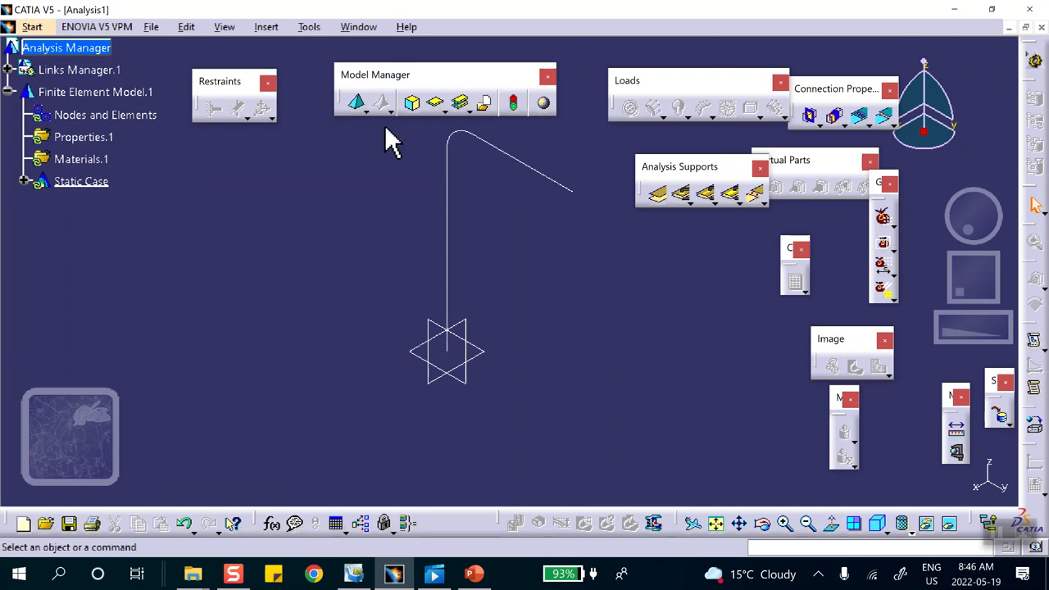
left_click(364, 112)
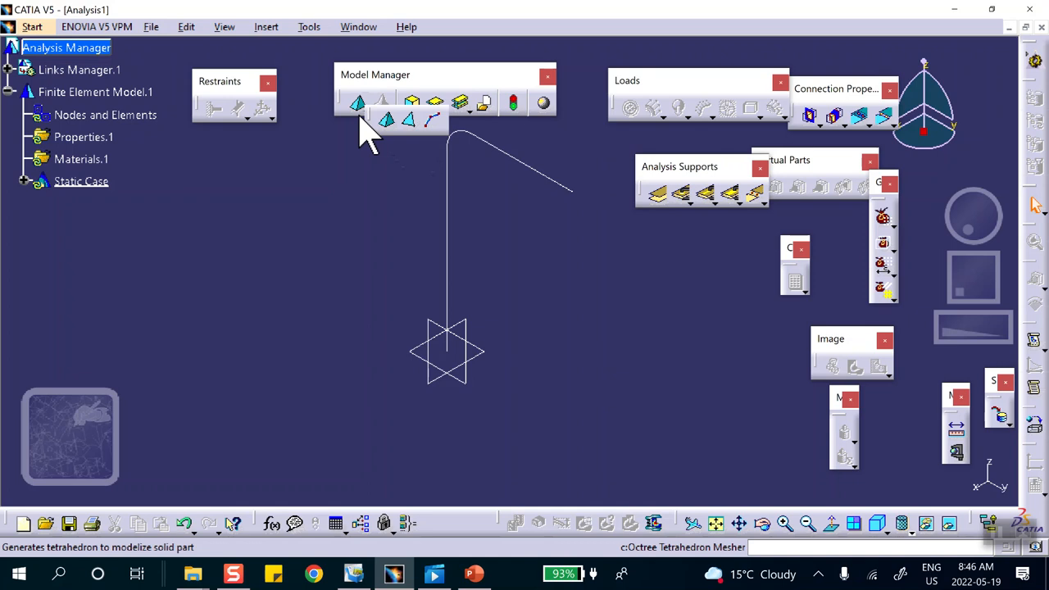
left_click(435, 121)
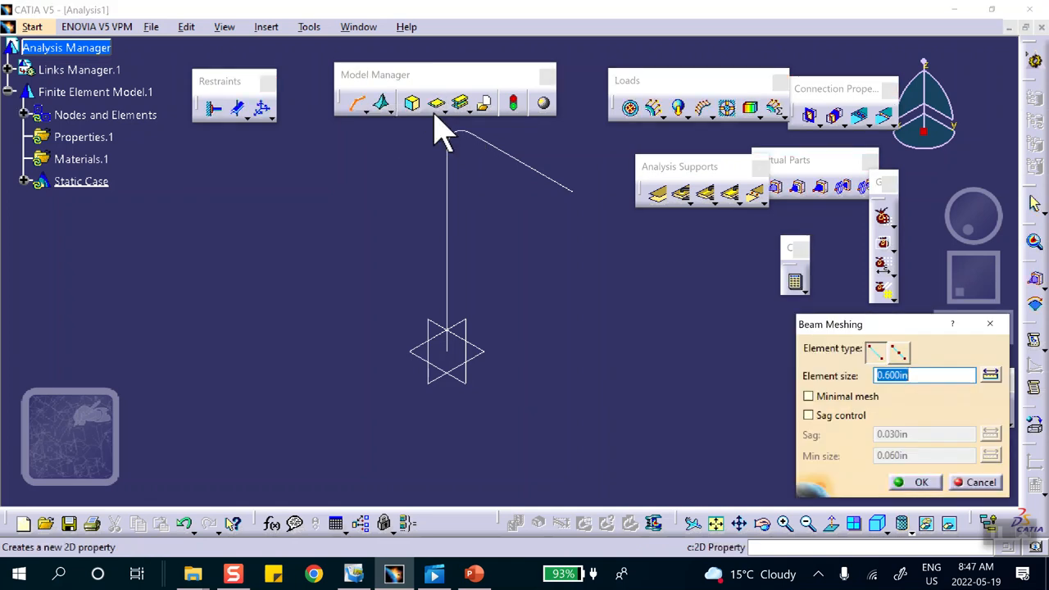
left_click(449, 205)
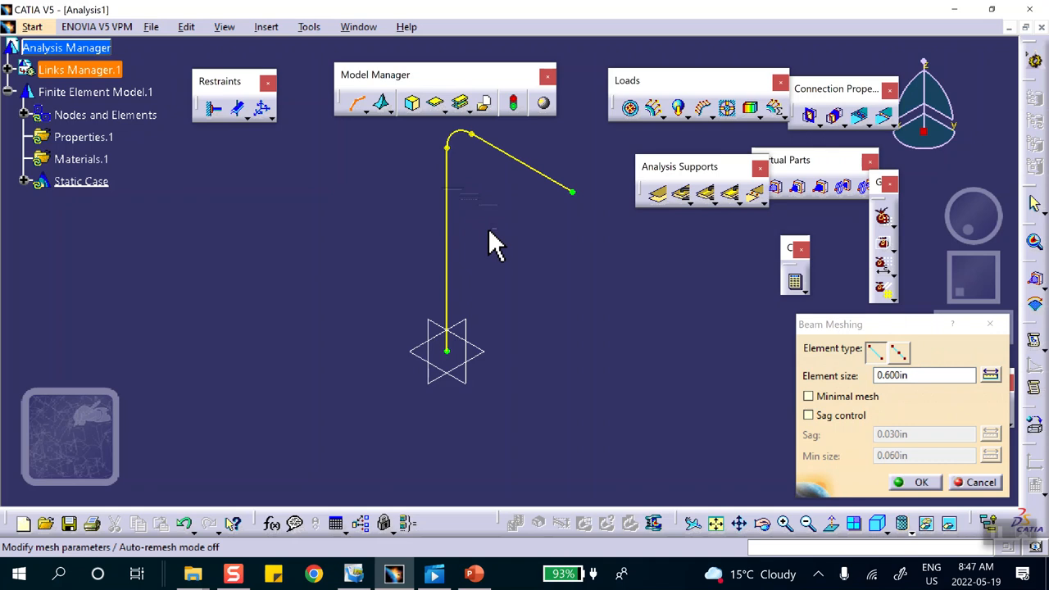
double_click(929, 375)
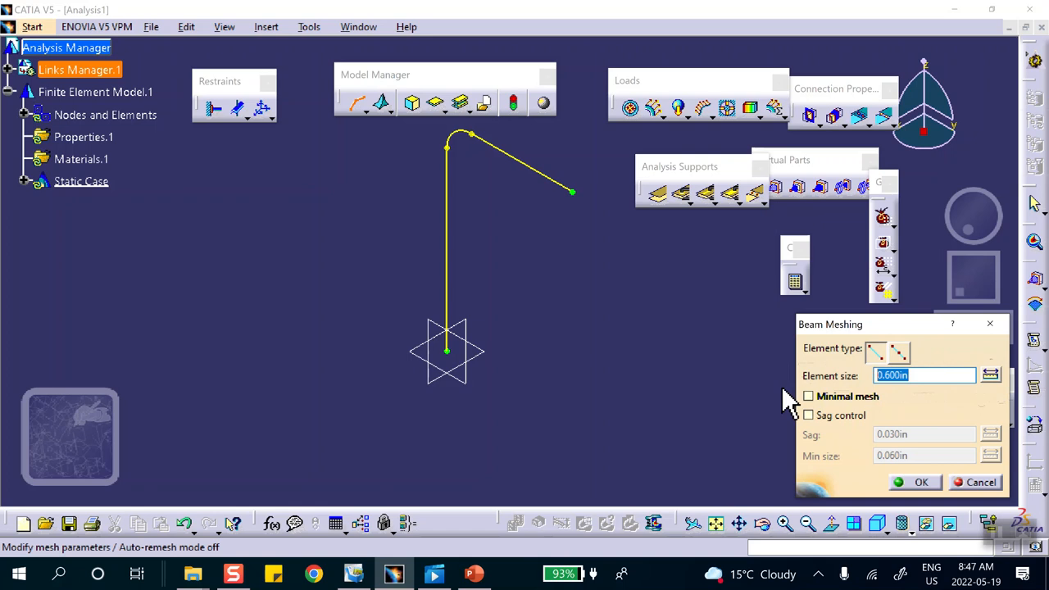
key("BackSpace")
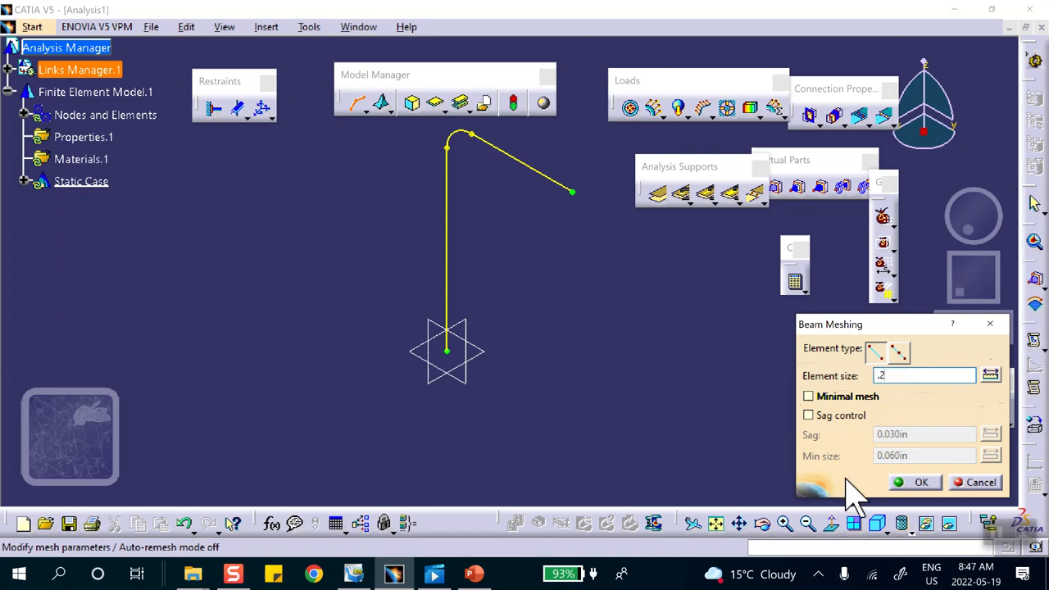
left_click(914, 482)
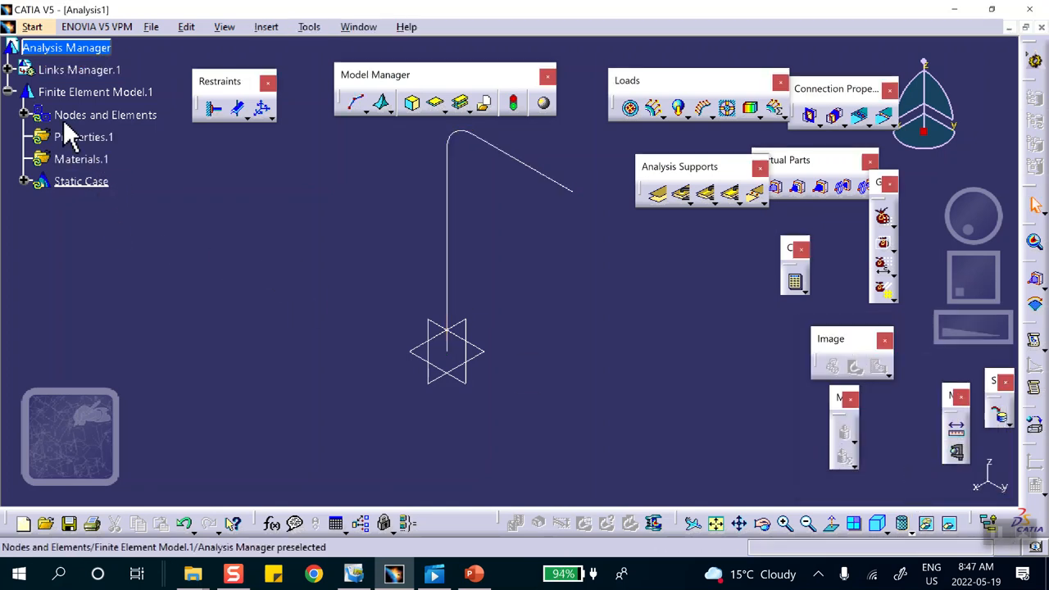
Compute and display the mesh of the bent rod with Mesh Visualization for Nodes and Elements
left_click(25, 115)
right_click(74, 116)
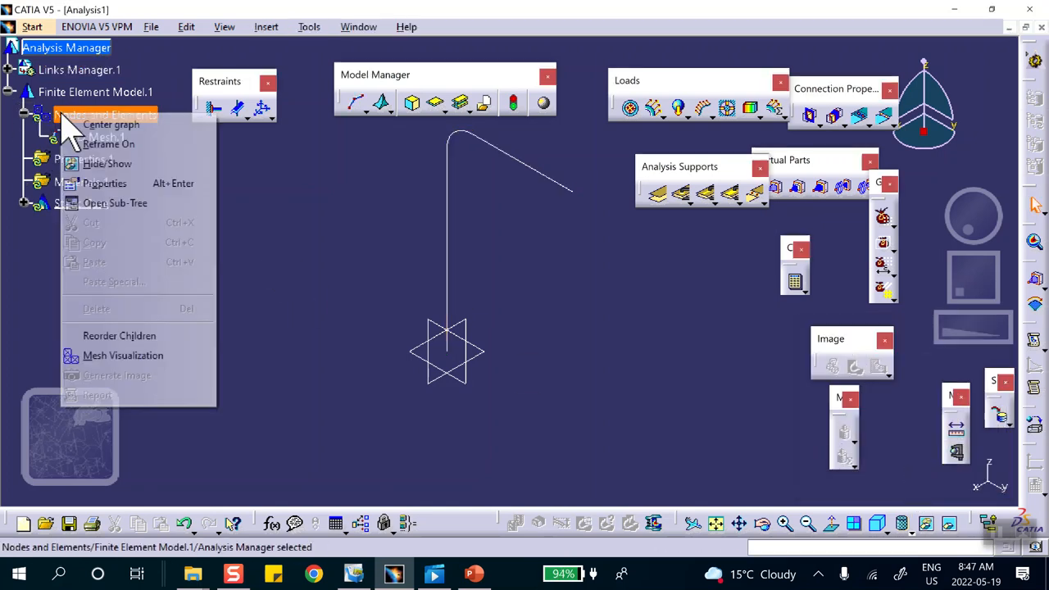
left_click(115, 356)
left_click(529, 322)
middle_click_drag(526, 281, 424, 312)
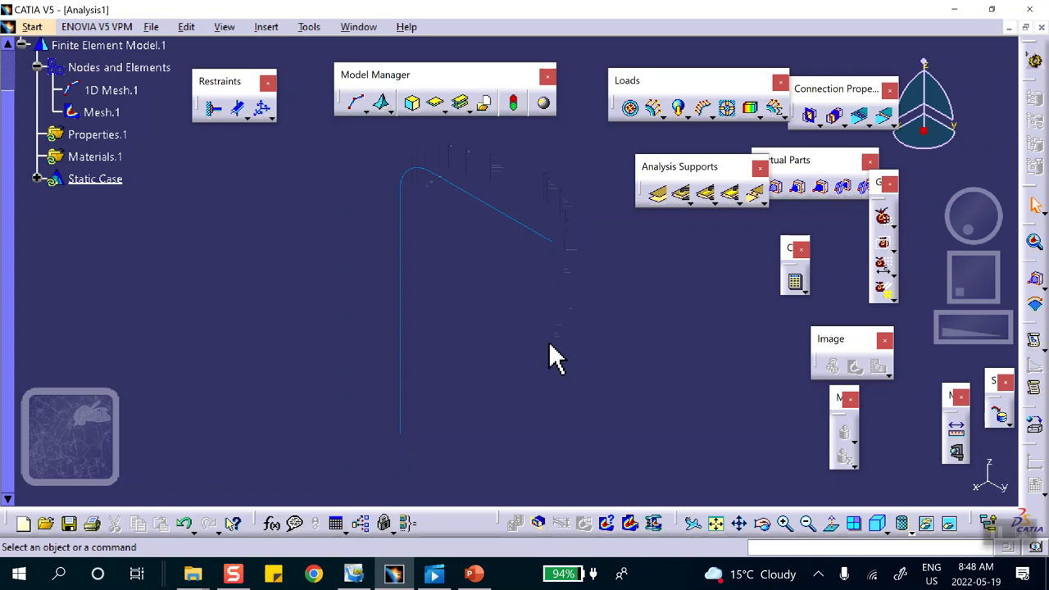
Examine the graphic properties of Mesh.1 and of Nodes and Elements without changing them
right_click(124, 91)
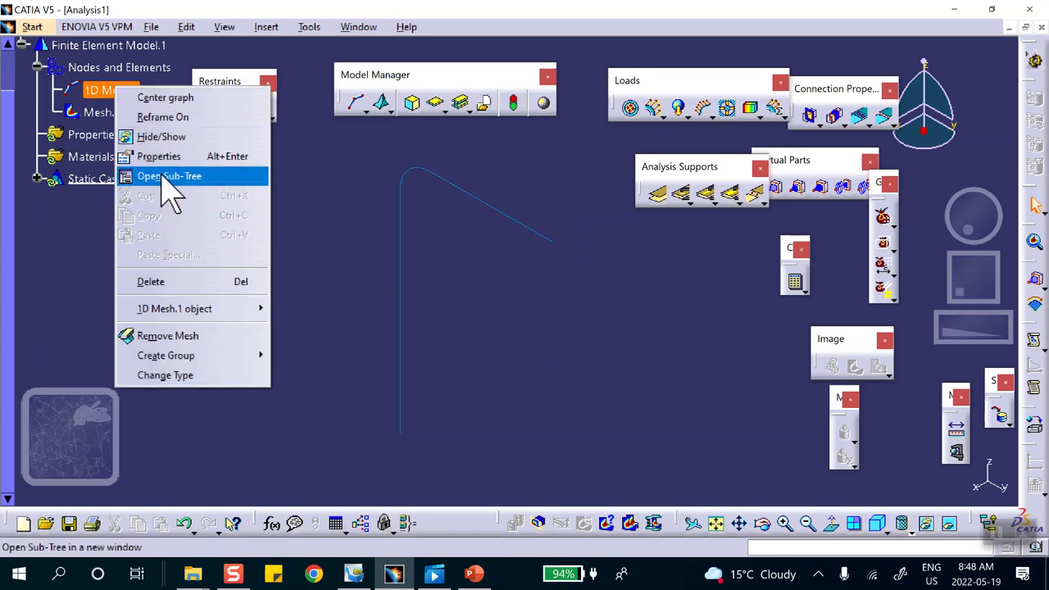
left_click(90, 92)
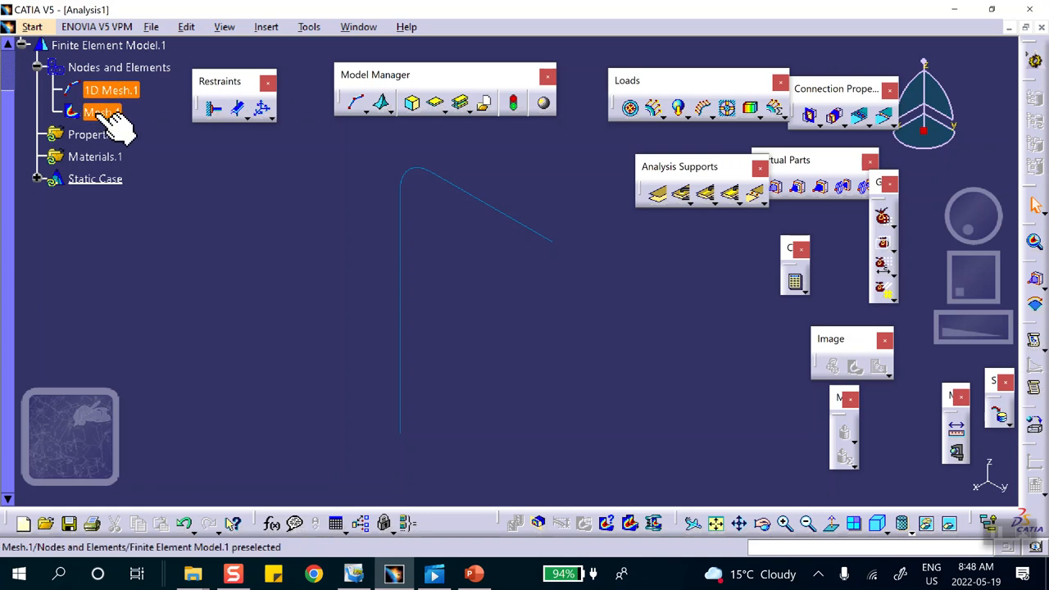
right_click(108, 115)
left_click(145, 184)
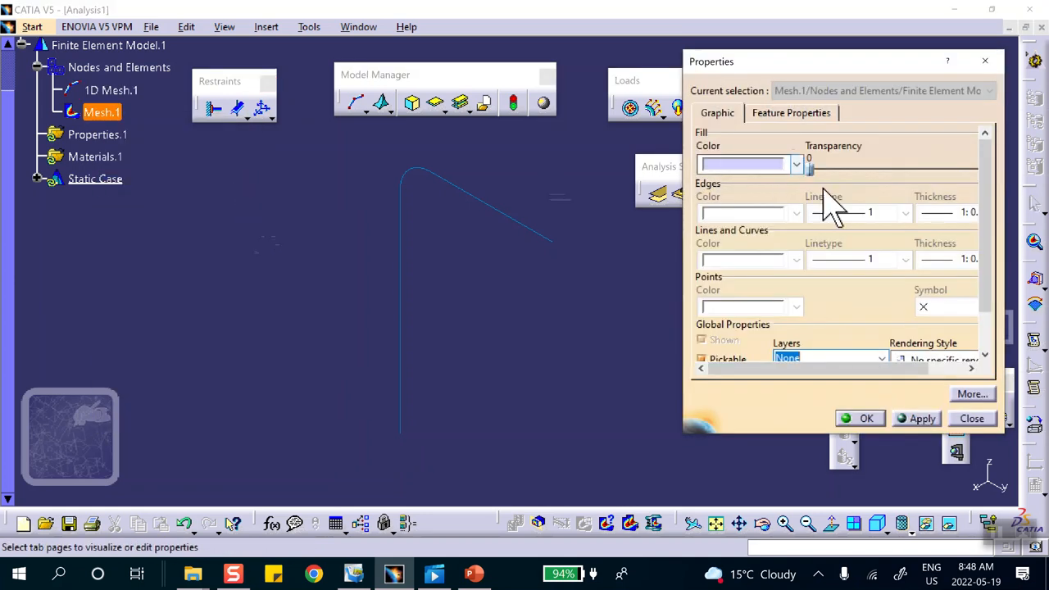
left_click(972, 418)
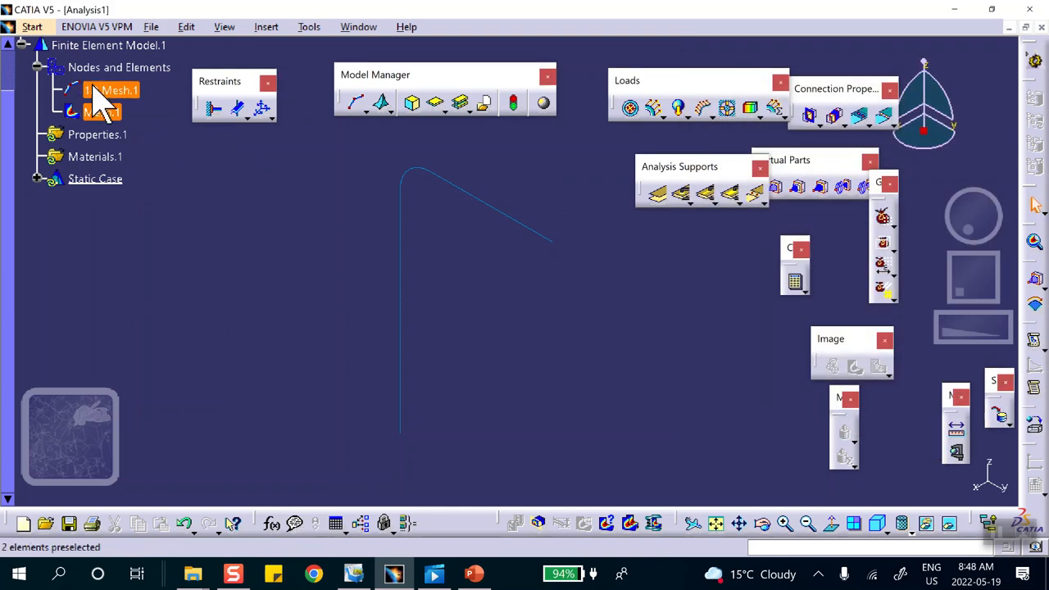
right_click(113, 69)
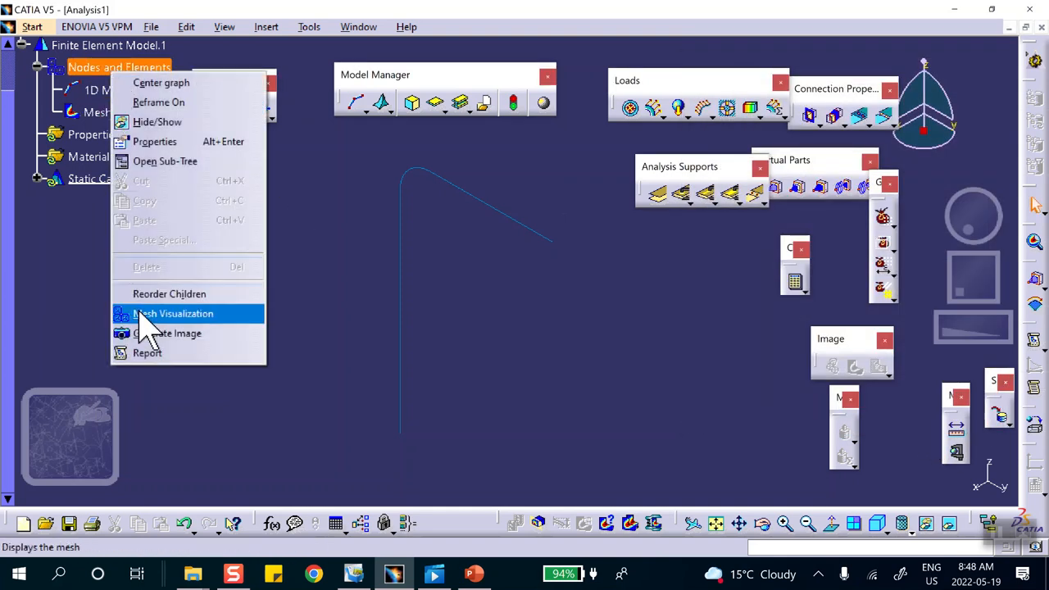
left_click(164, 141)
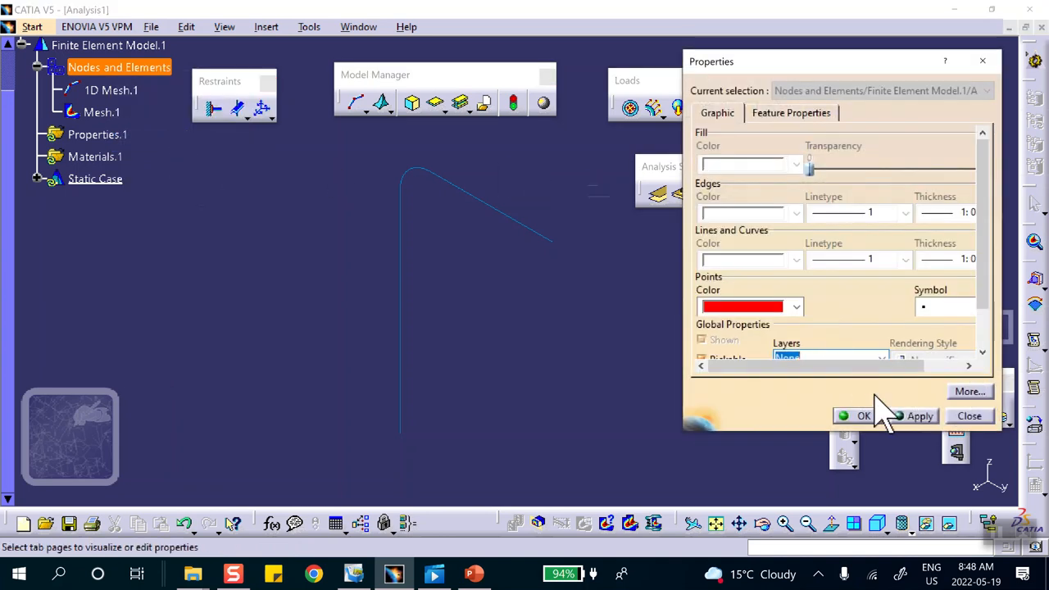
left_click(968, 417)
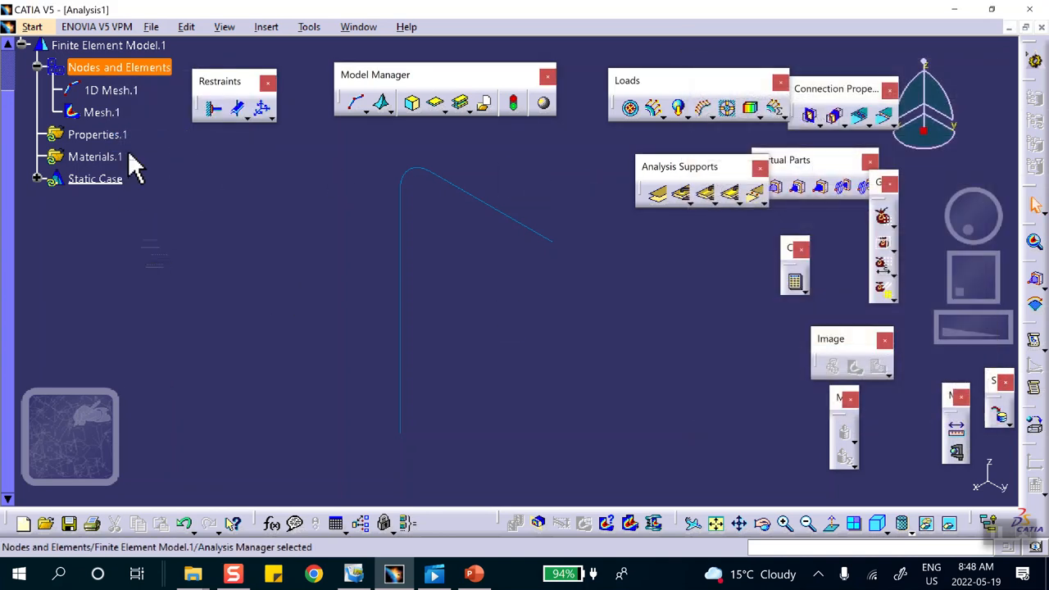
Examine the graphic properties of 1D Mesh.1 without changing them
right_click(113, 90)
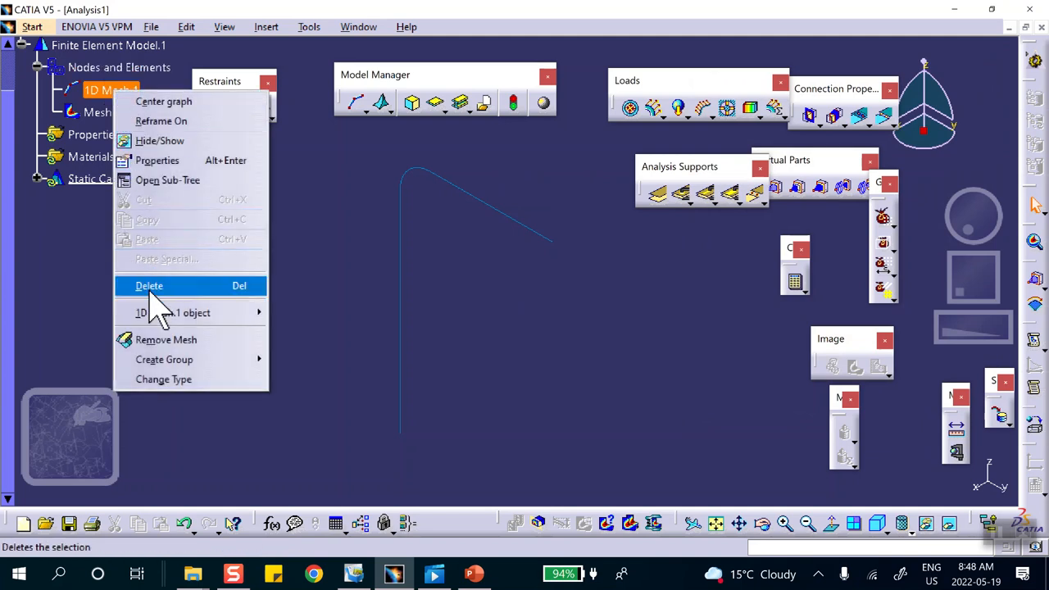
left_click(168, 161)
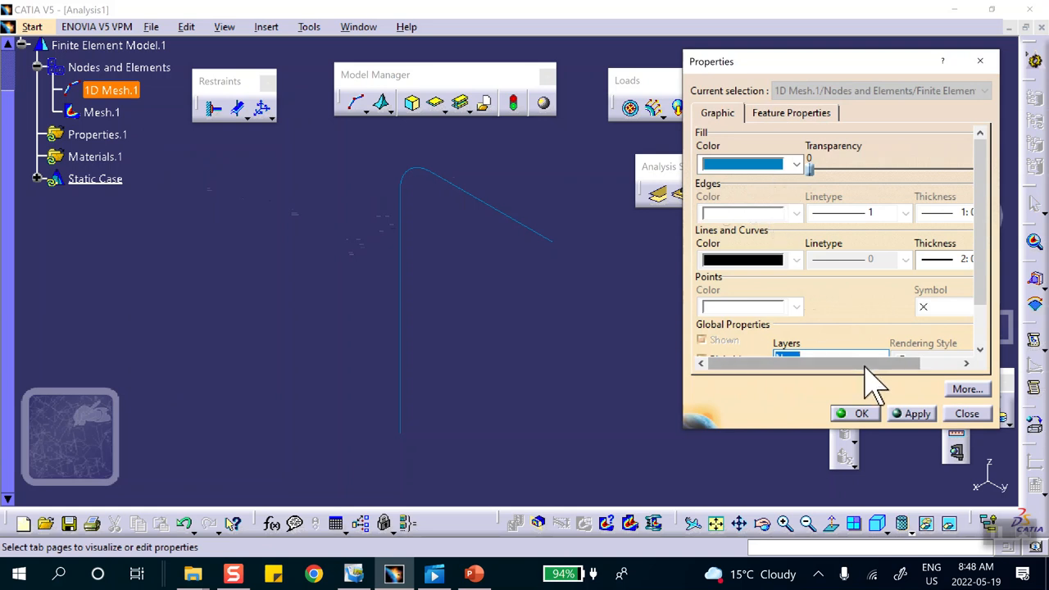
left_click(861, 414)
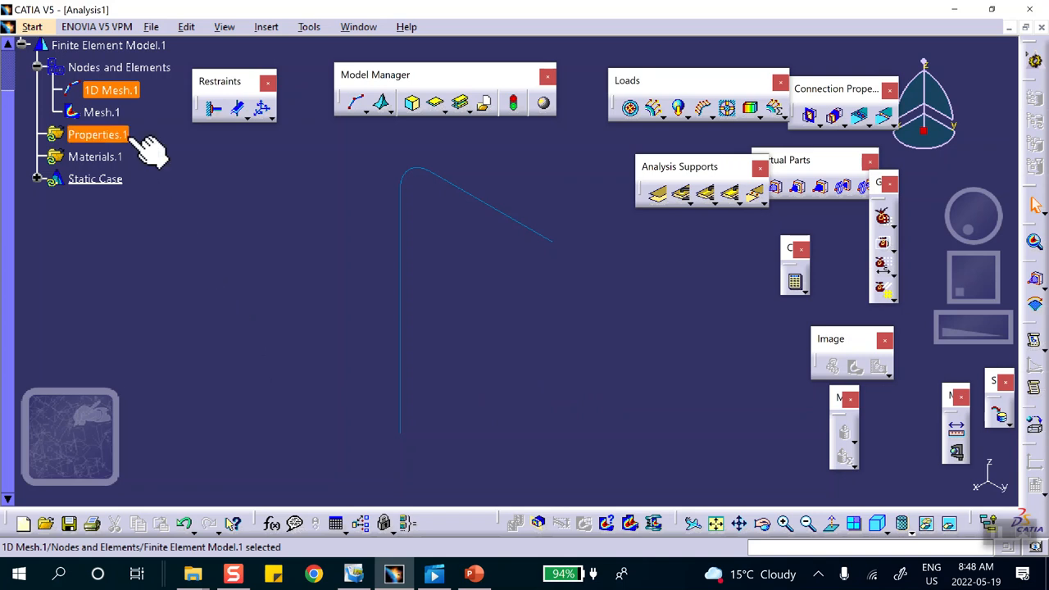
left_click(127, 99)
Set the shrink coefficient of the mesh image to 0.80 and inspect the separated elements along the bent rod
double_click(402, 199)
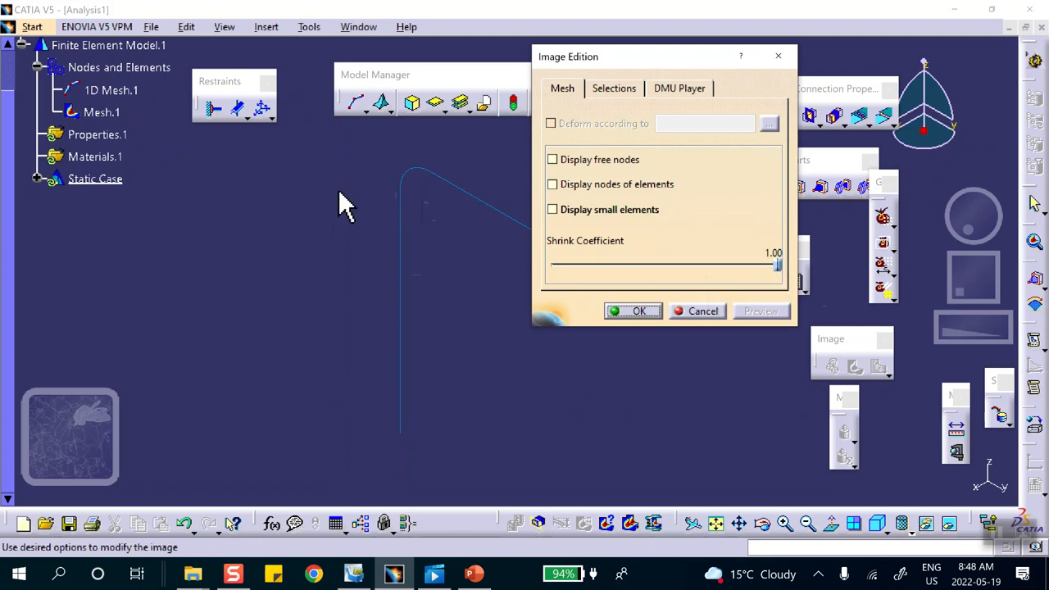
left_click_drag(777, 264, 710, 270)
left_click(630, 312)
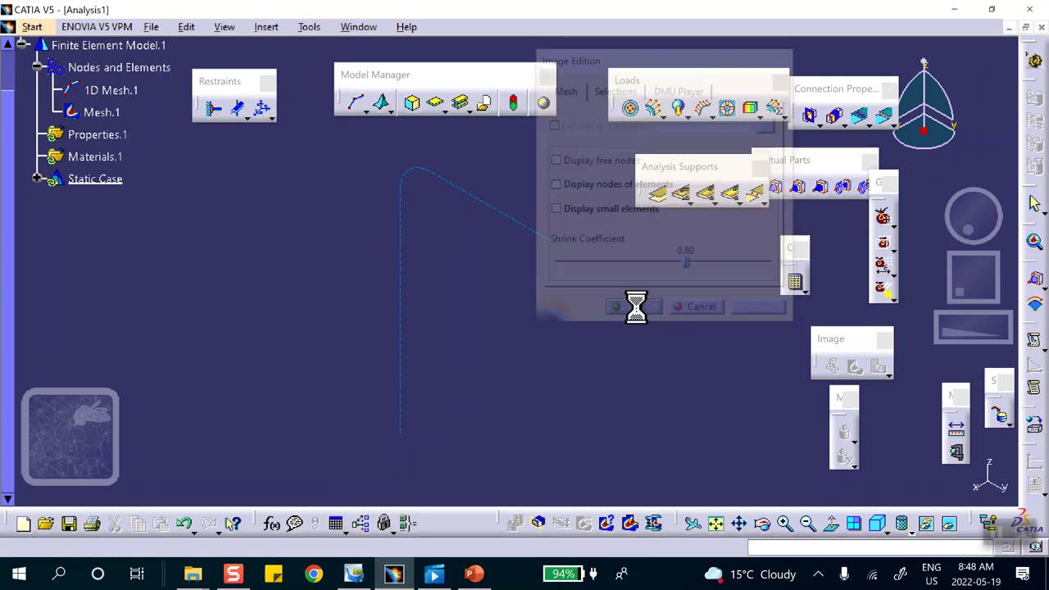
middle_click_drag(548, 326, 464, 278)
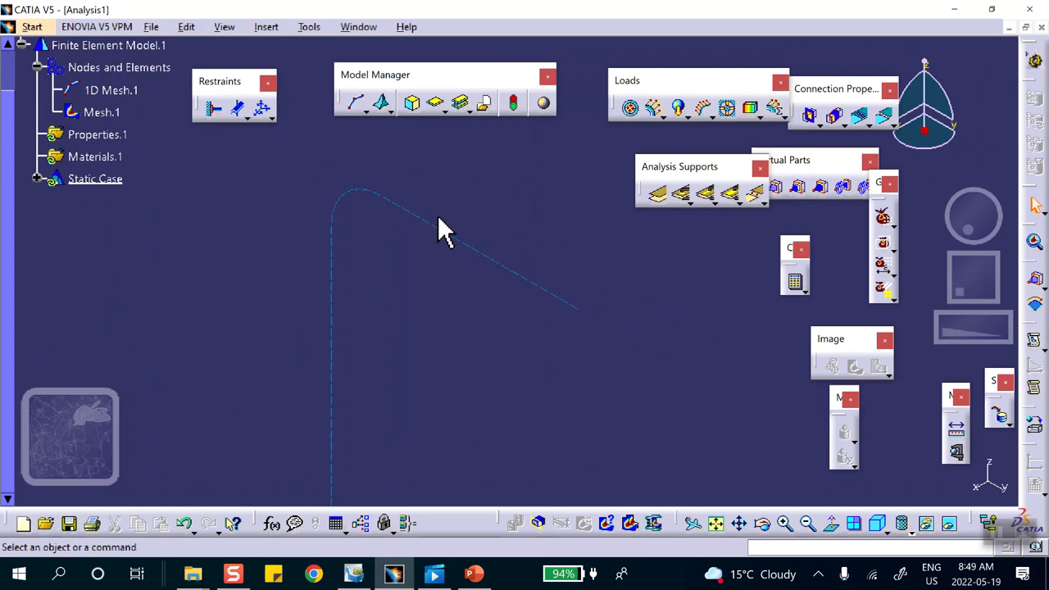
middle_click_drag(355, 300, 426, 217)
Restore the mesh image's shrink coefficient to 1.00
double_click(405, 223)
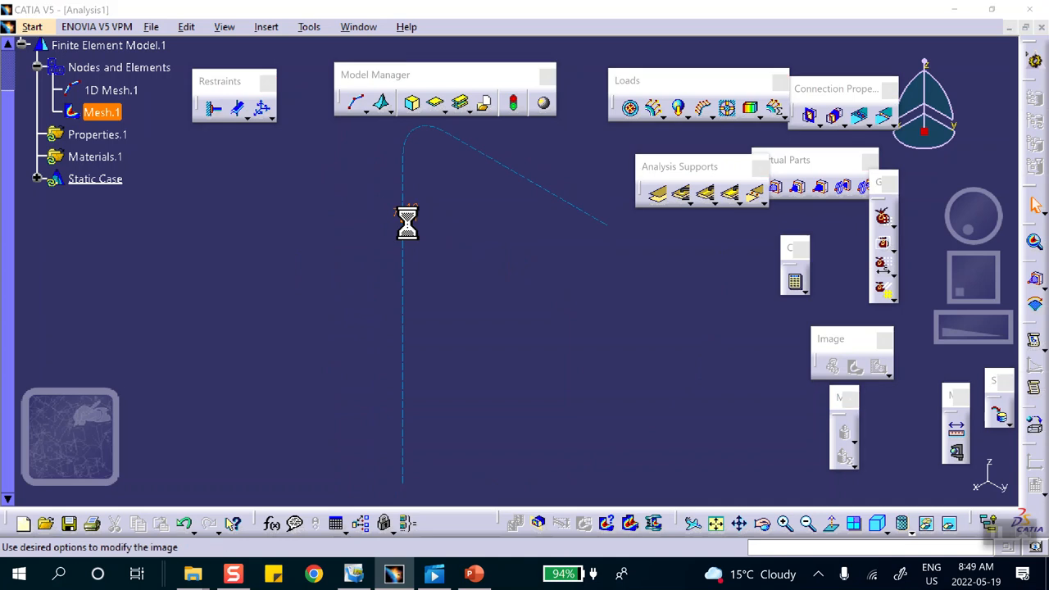
left_click_drag(679, 264, 779, 264)
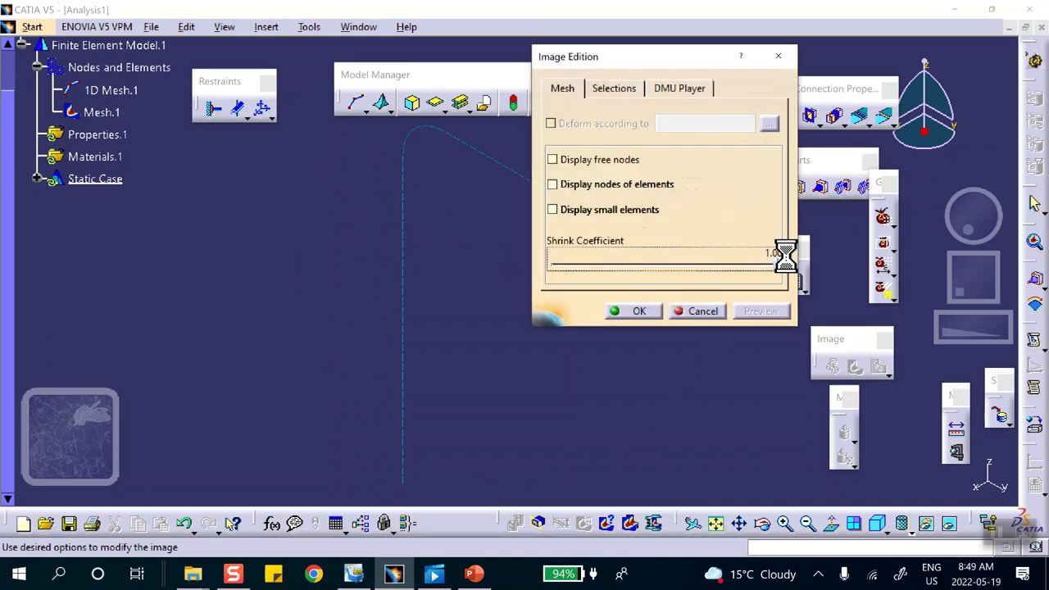
left_click(638, 313)
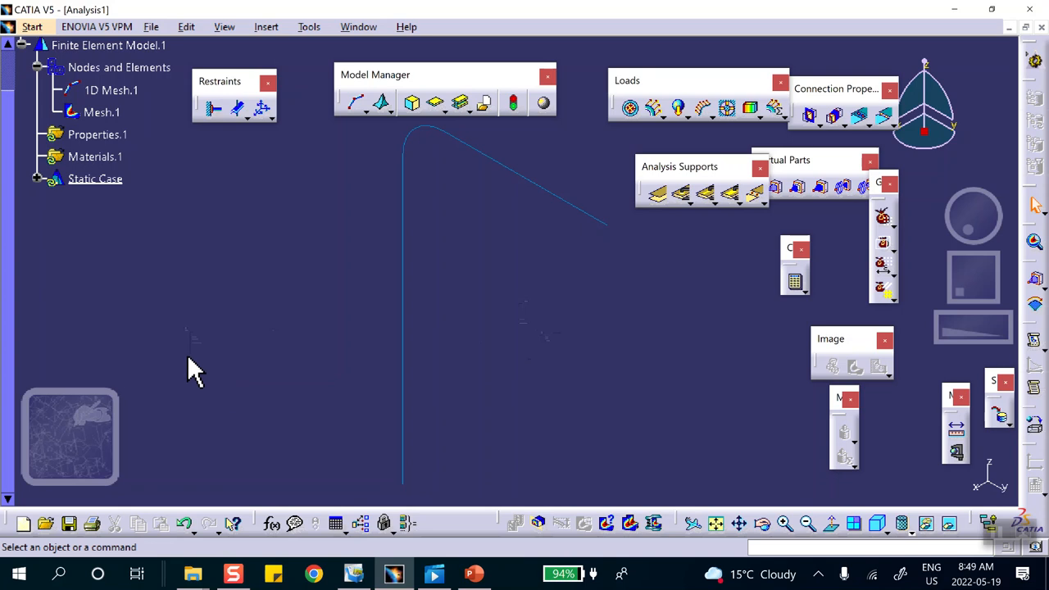
Deactivate the Mesh.1 image so the plain rod curve is displayed
right_click(100, 111)
left_click(164, 358)
middle_click_drag(463, 300, 430, 320)
left_click(436, 274)
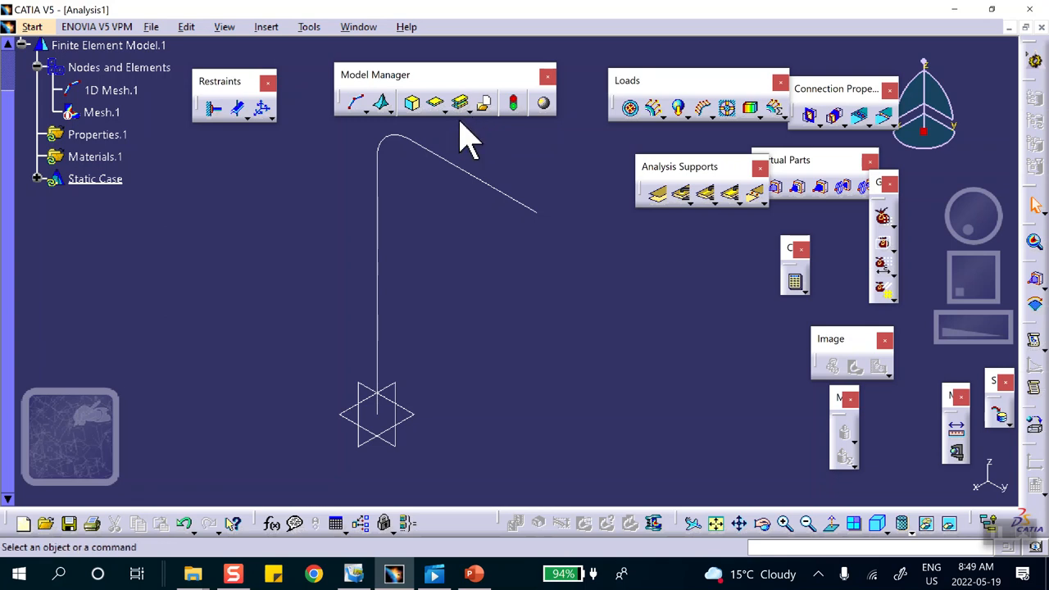
Create a cylindrical-beam 1D property with a 1 in radius on the joined rod curve, checking the radius on the PowerPoint slide
left_click(461, 102)
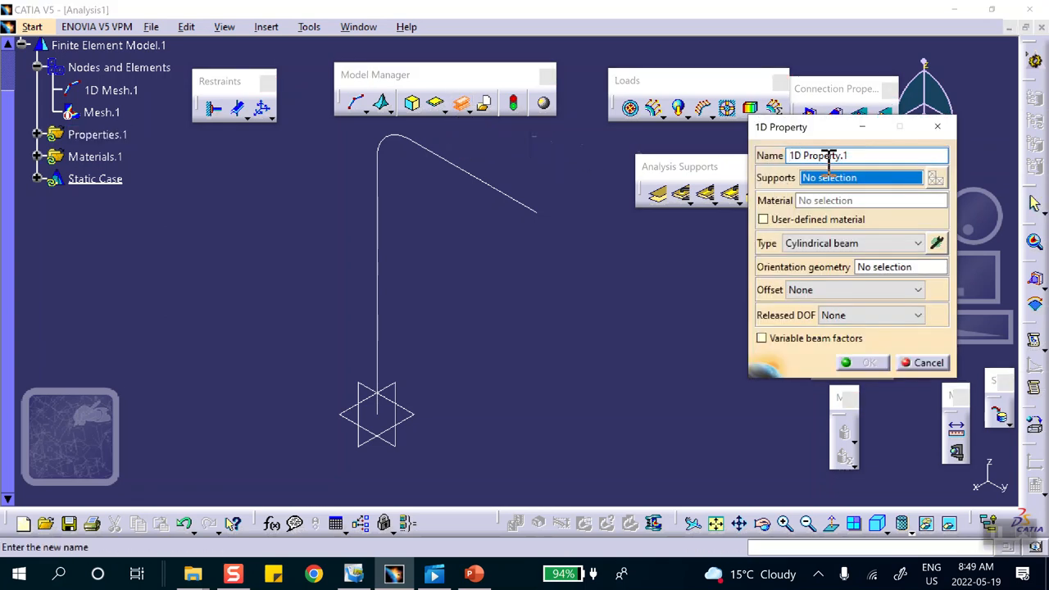
left_click(920, 243)
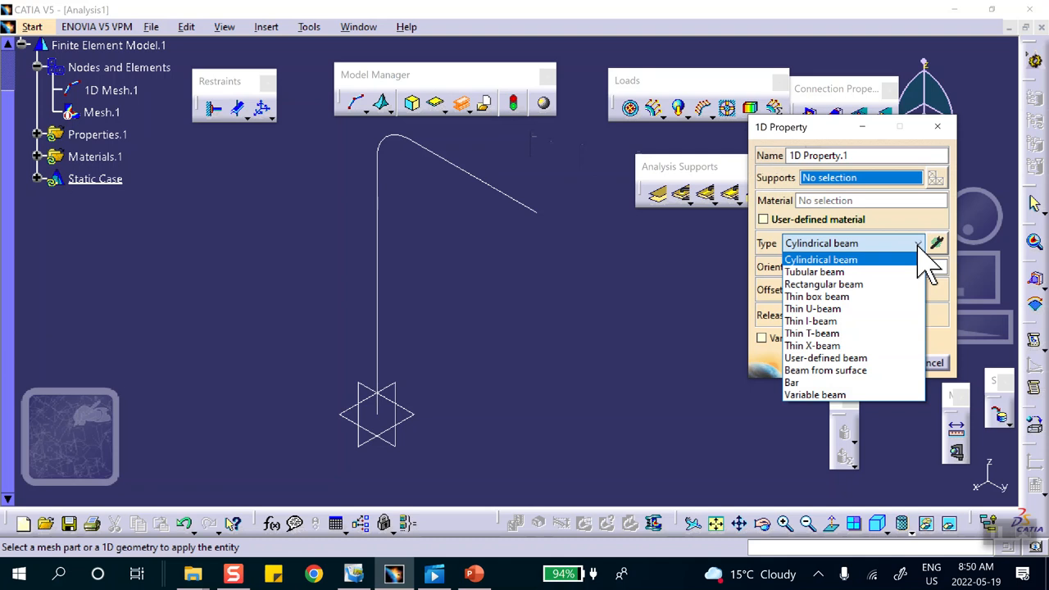
left_click(795, 259)
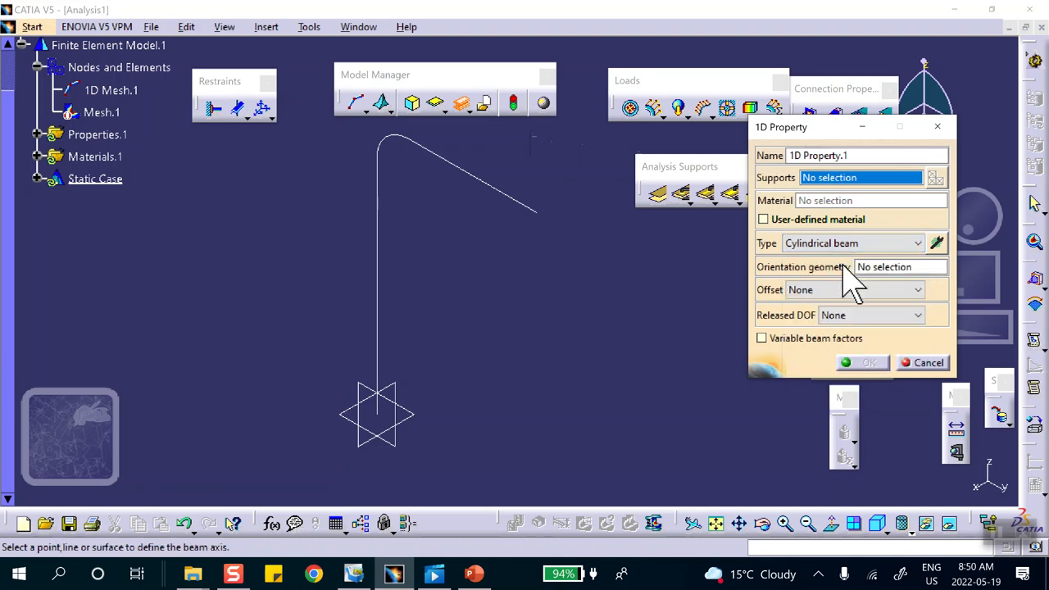
left_click(937, 244)
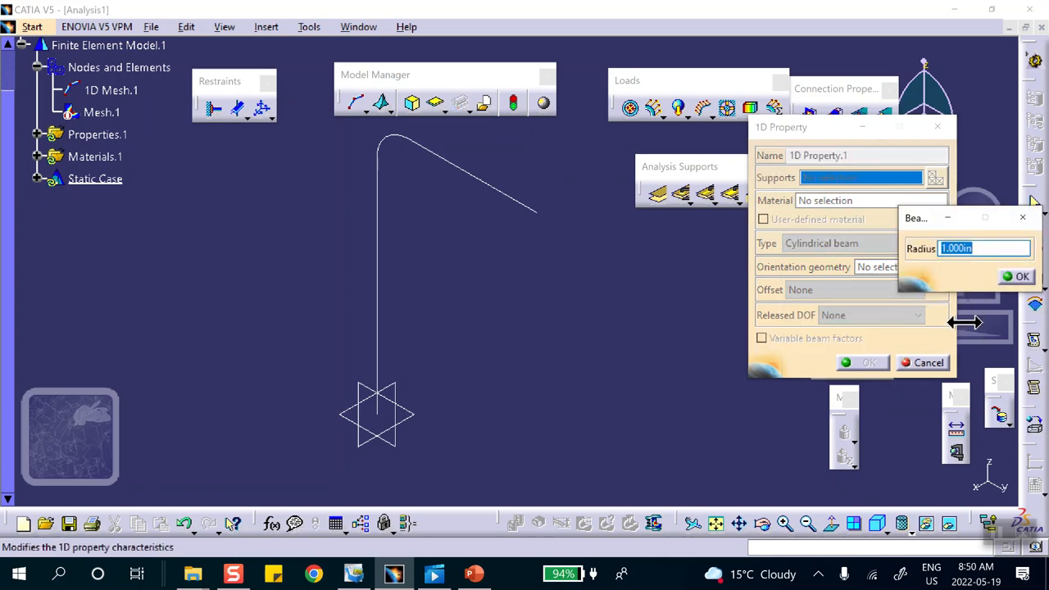
left_click(474, 573)
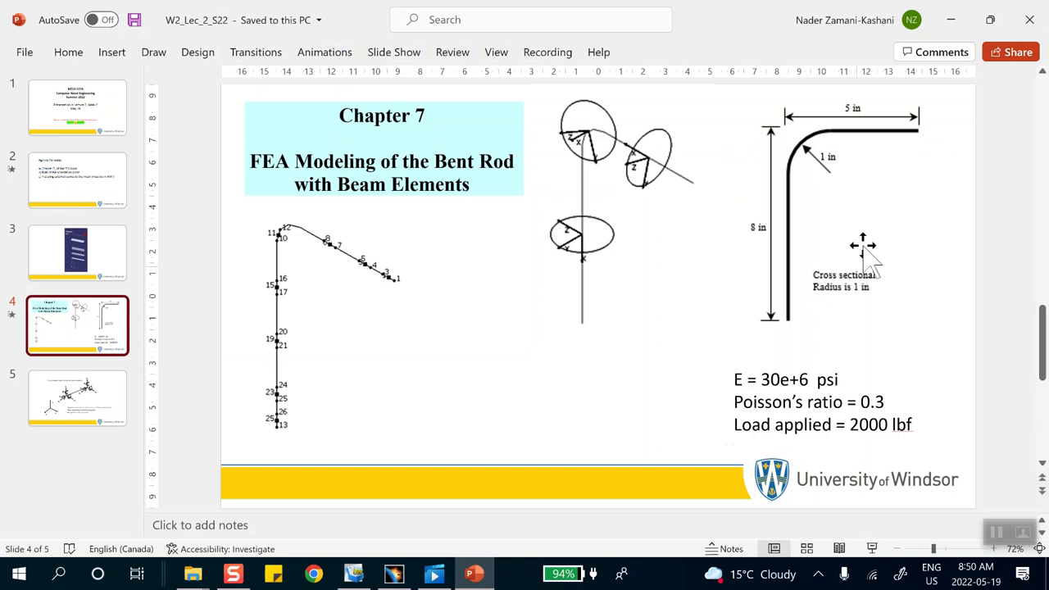
left_click(951, 20)
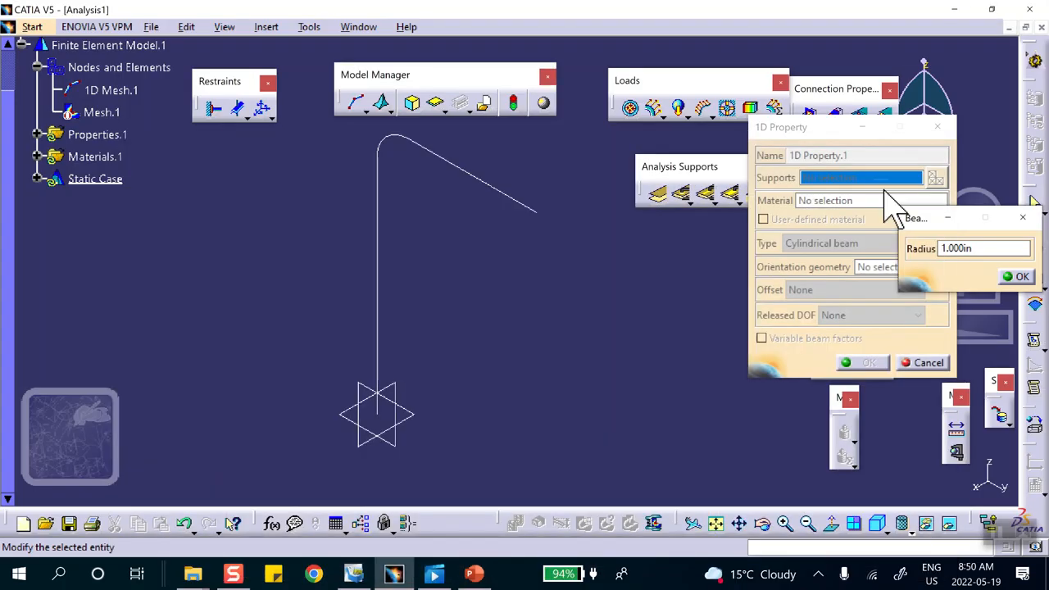
left_click(1016, 277)
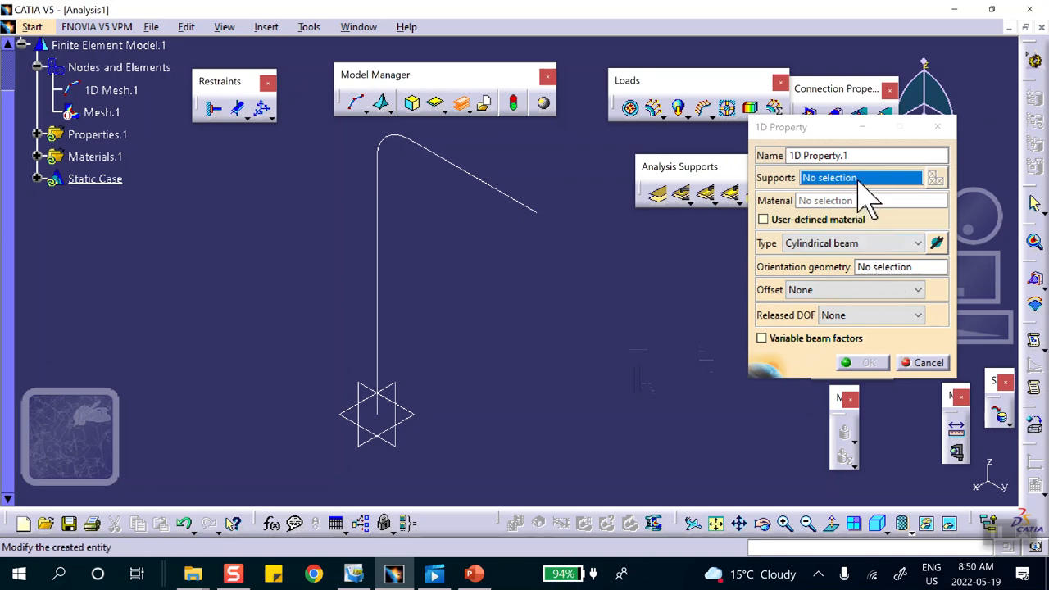
left_click(502, 193)
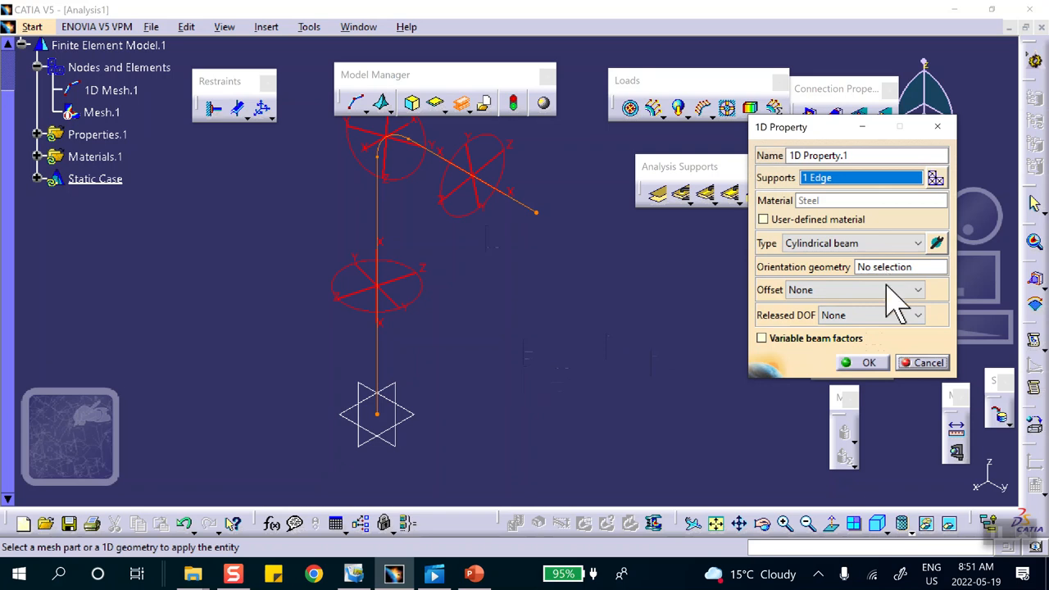
left_click(869, 363)
Clamp the vertex at the lower end of the rod's vertical leg
middle_click_drag(586, 316, 591, 235)
left_click(214, 110)
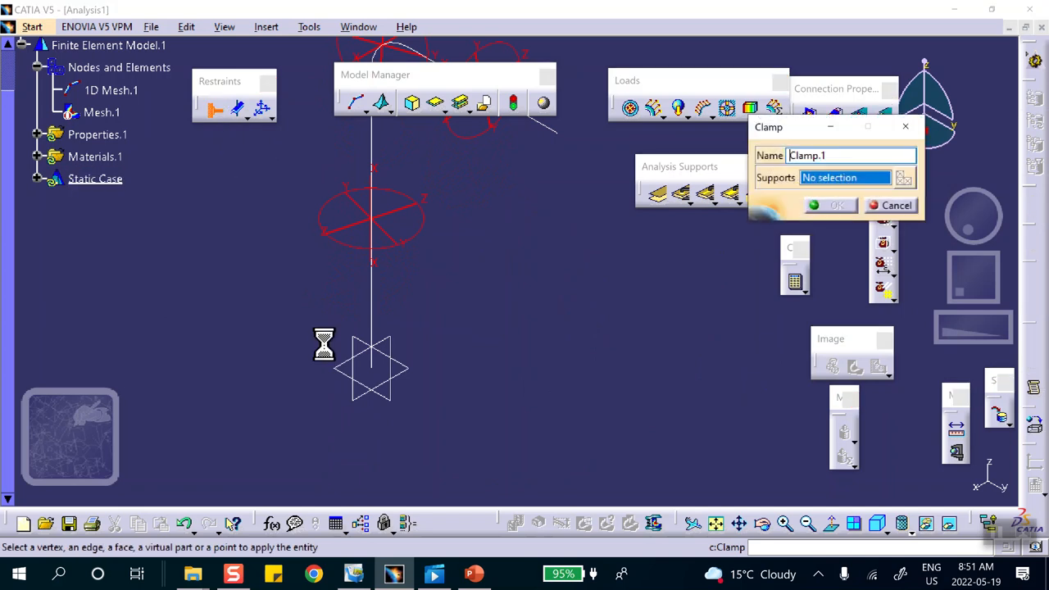
left_click(373, 370)
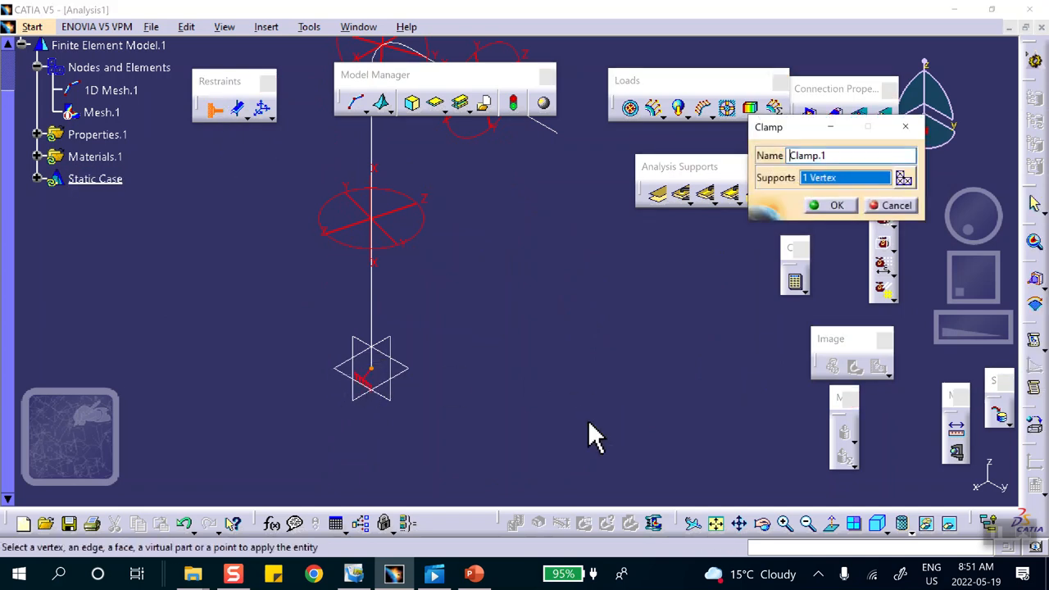
left_click(837, 205)
Define a distributed force on the vertex at the rod's free end with an X component of -1000 lbf
middle_click_drag(574, 270, 528, 196)
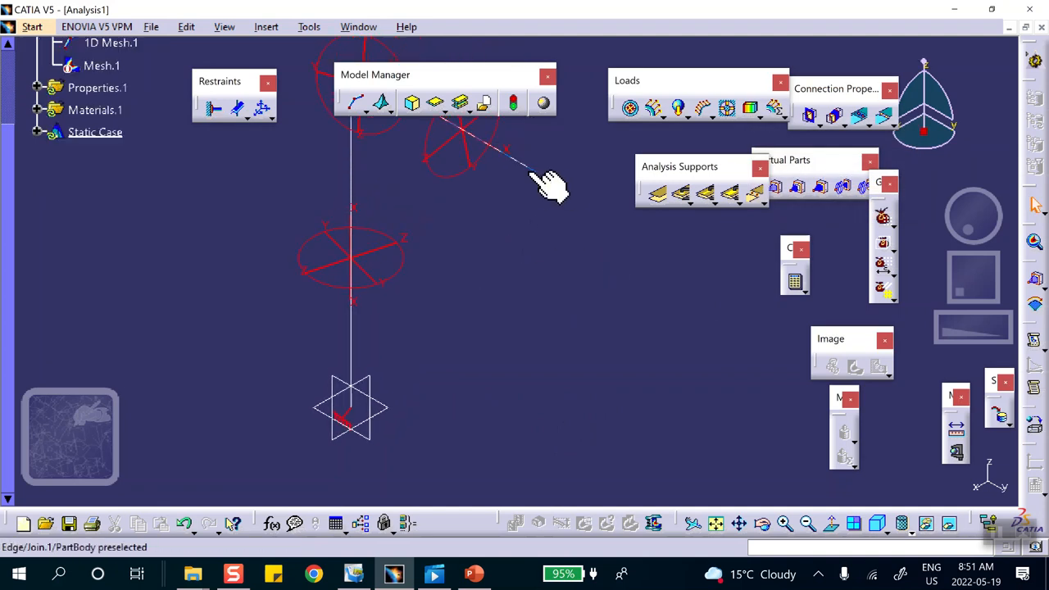
left_click(655, 109)
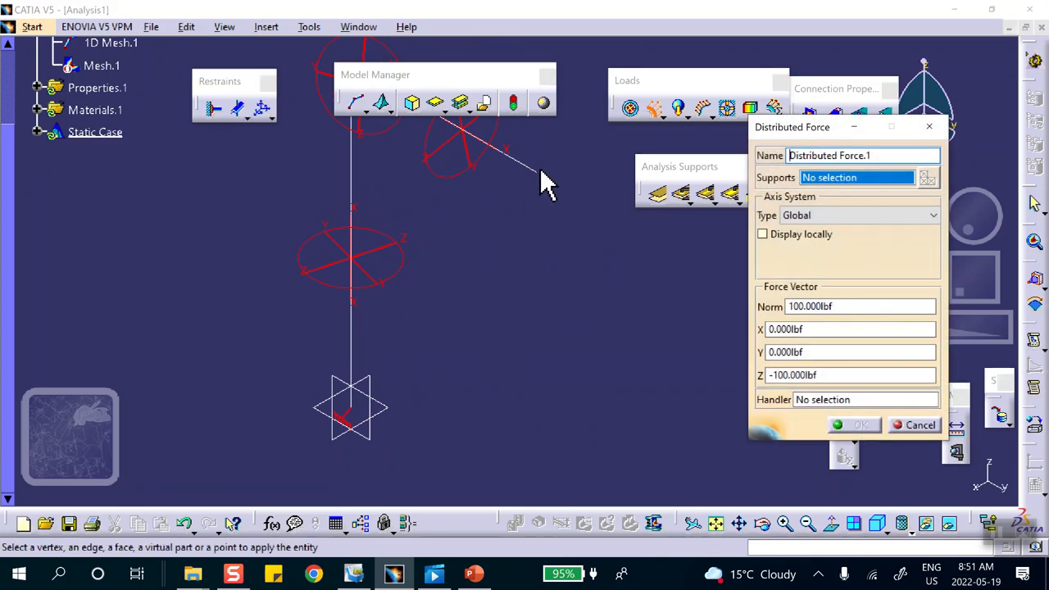
left_click(538, 175)
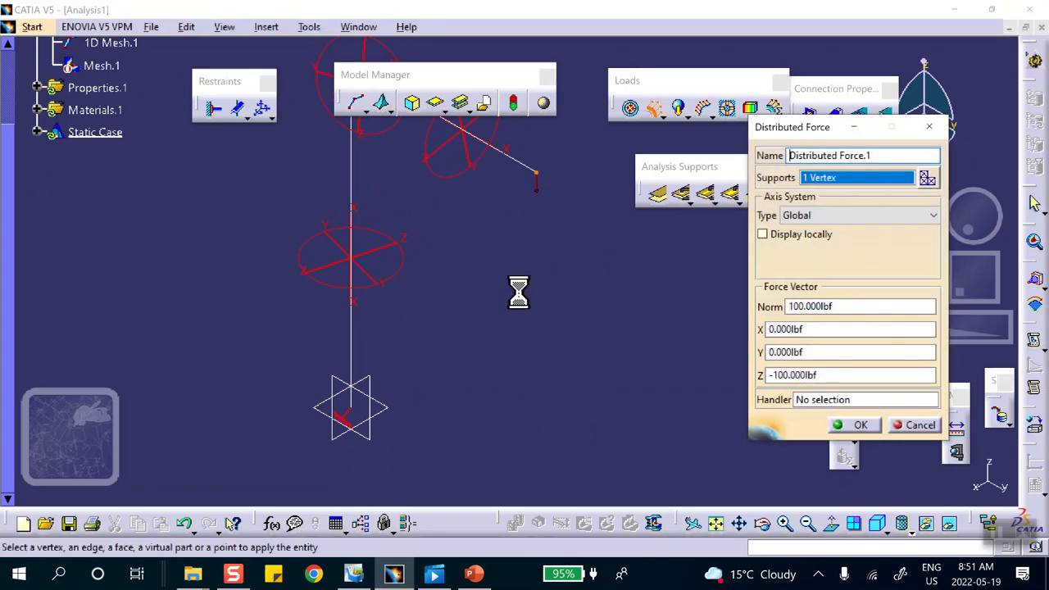
left_click(812, 328)
type("-")
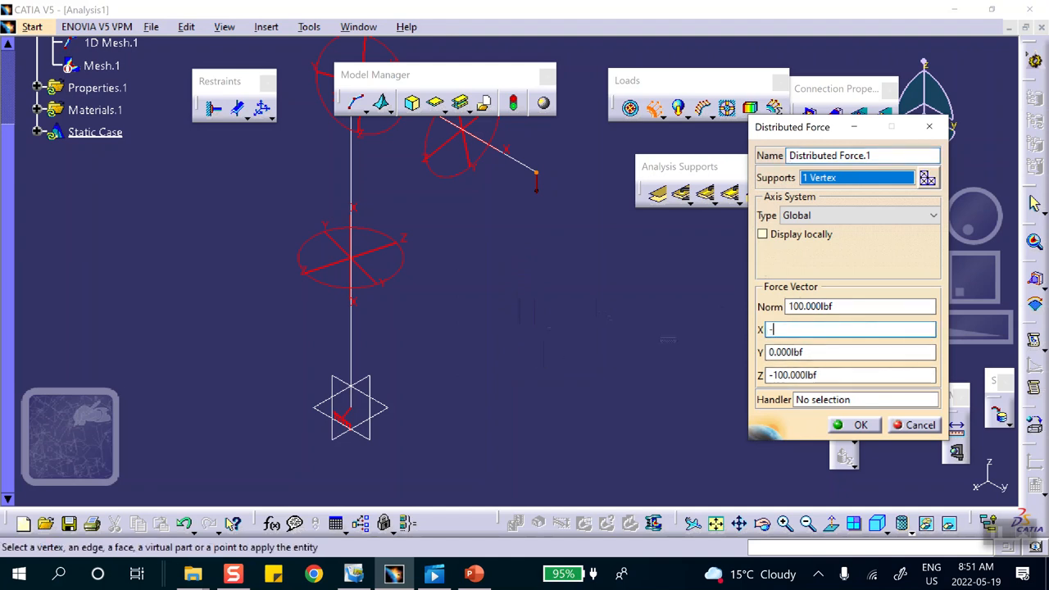
type("1000")
key("Return")
Check the applied load in PowerPoint, and complete the distributed force with X at -2000 lbf and Z at 0 lbf
left_click(474, 574)
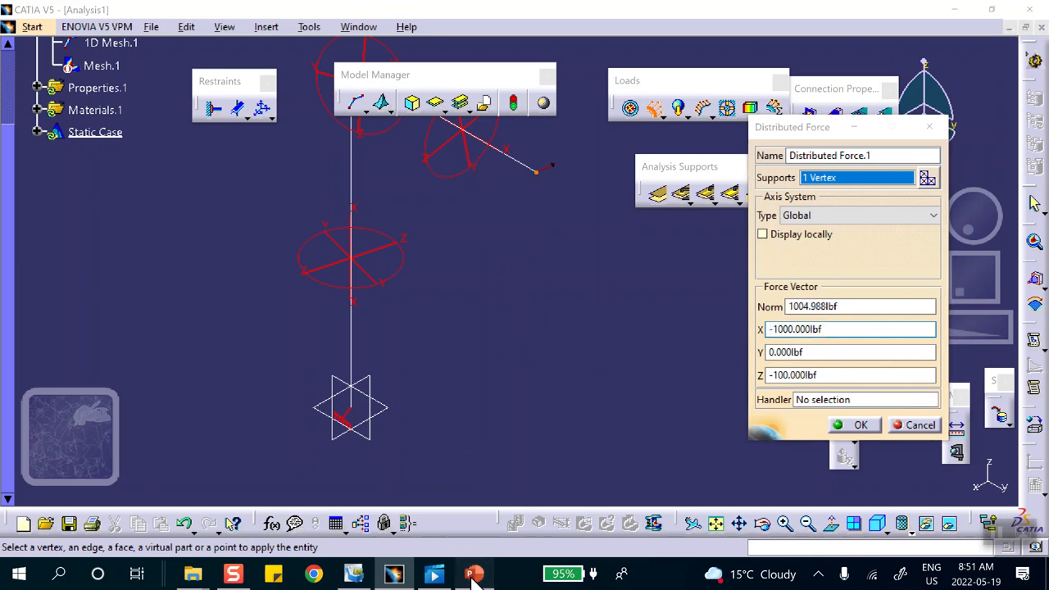
left_click(474, 573)
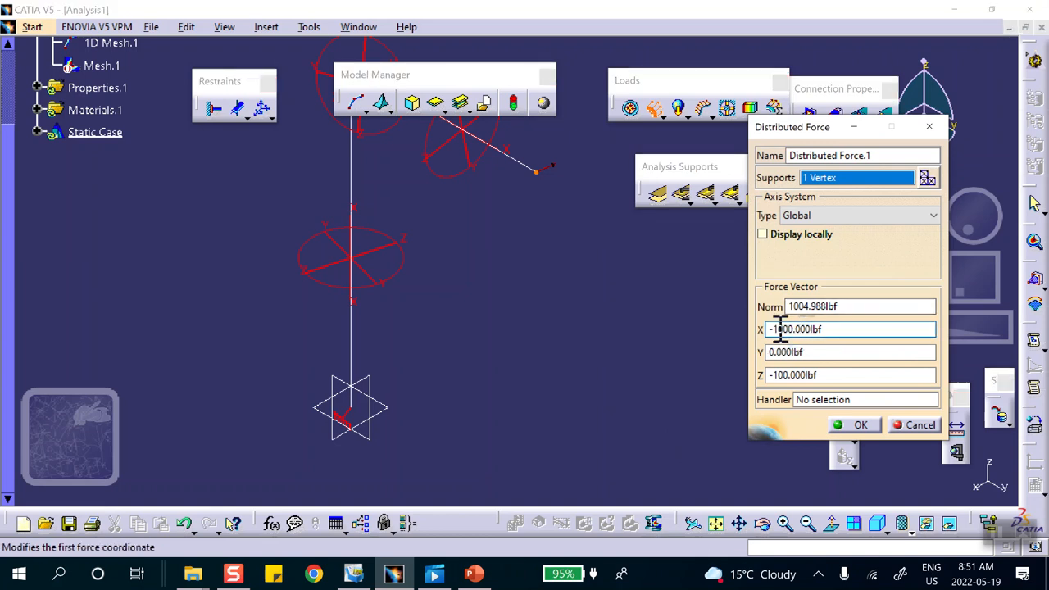
key("BackSpace")
type("2")
left_click(831, 375)
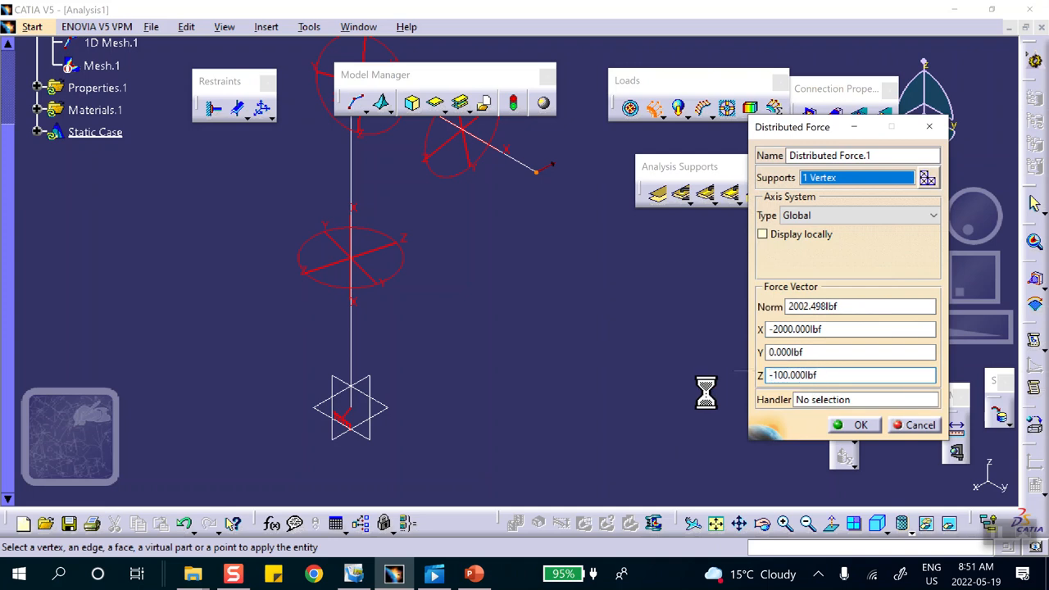
type("0")
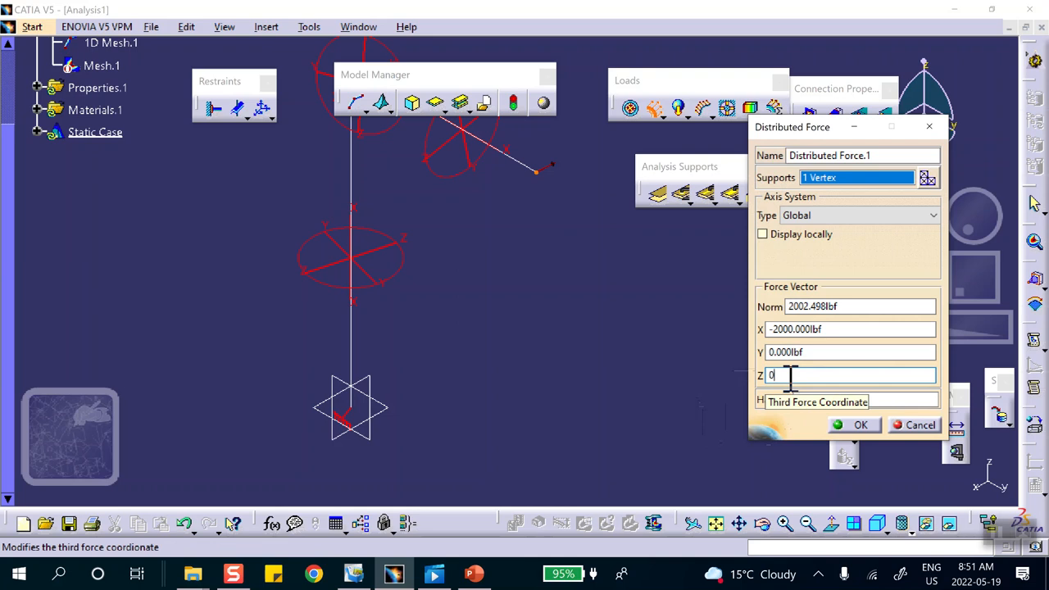
left_click(858, 424)
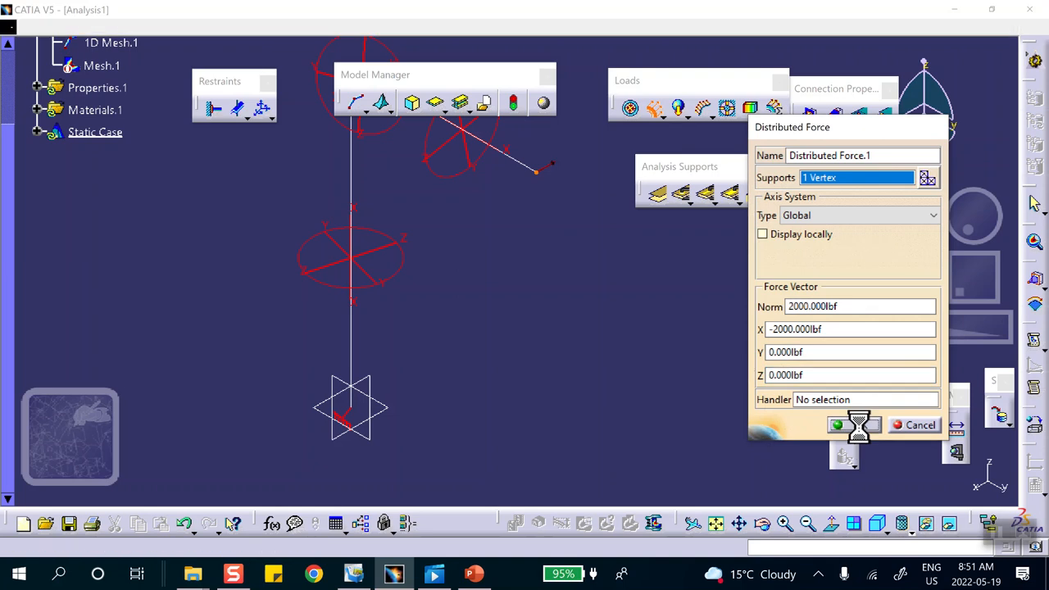
Save the analysis as Analysis1.CATAnalysis in the desktop folder morning-sketch through Save Management
middle_click_drag(555, 338, 546, 300)
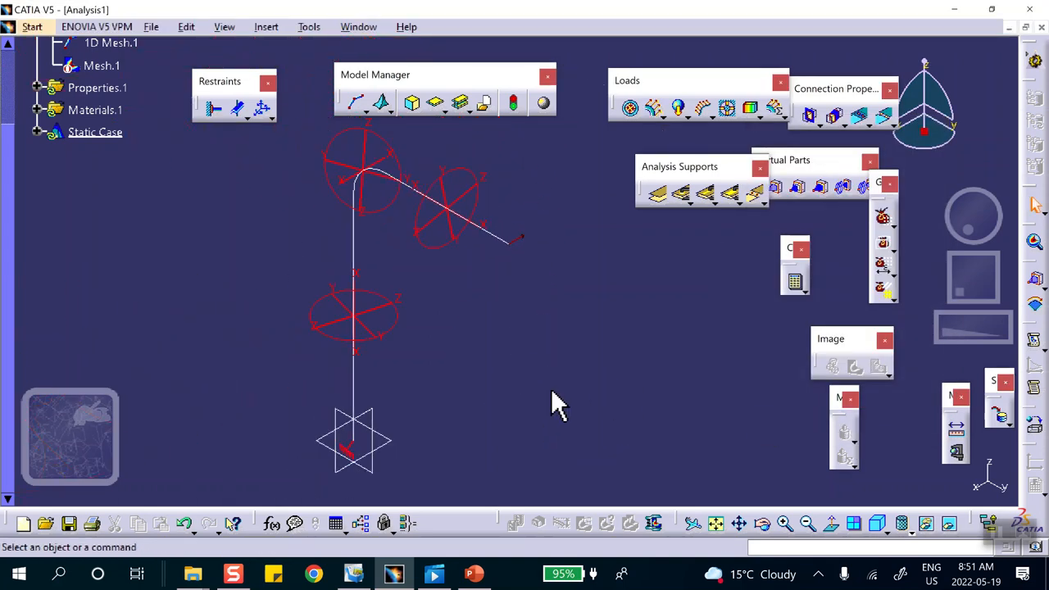
left_click(152, 30)
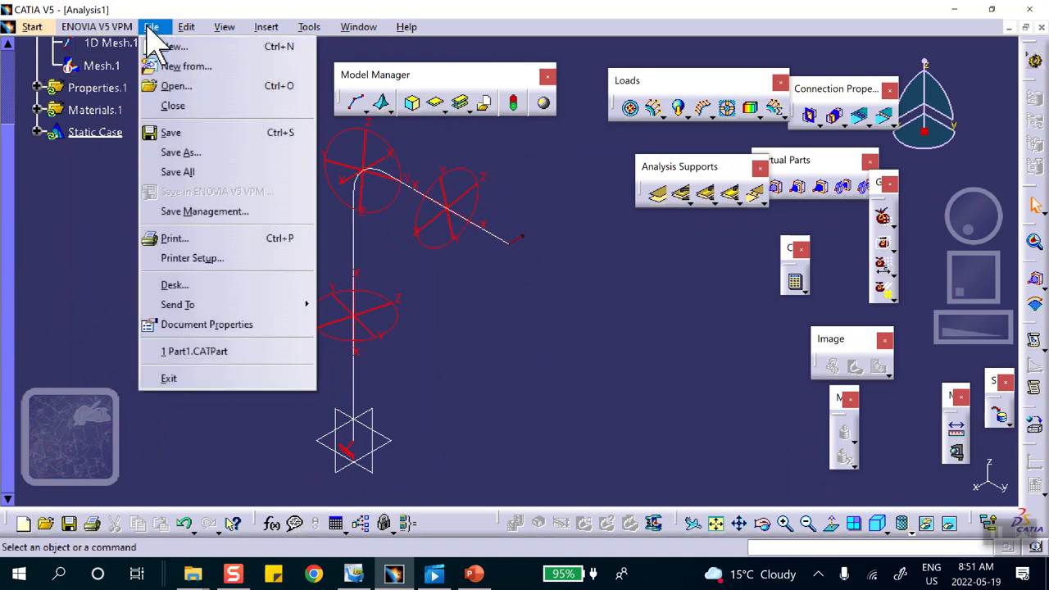
left_click(192, 211)
left_click(204, 167)
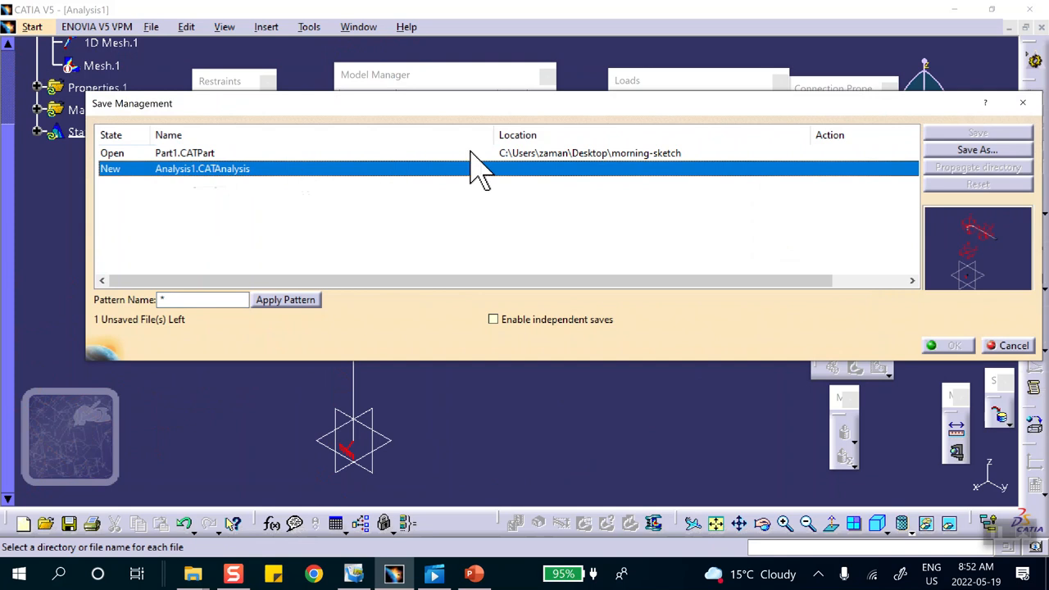
left_click(966, 152)
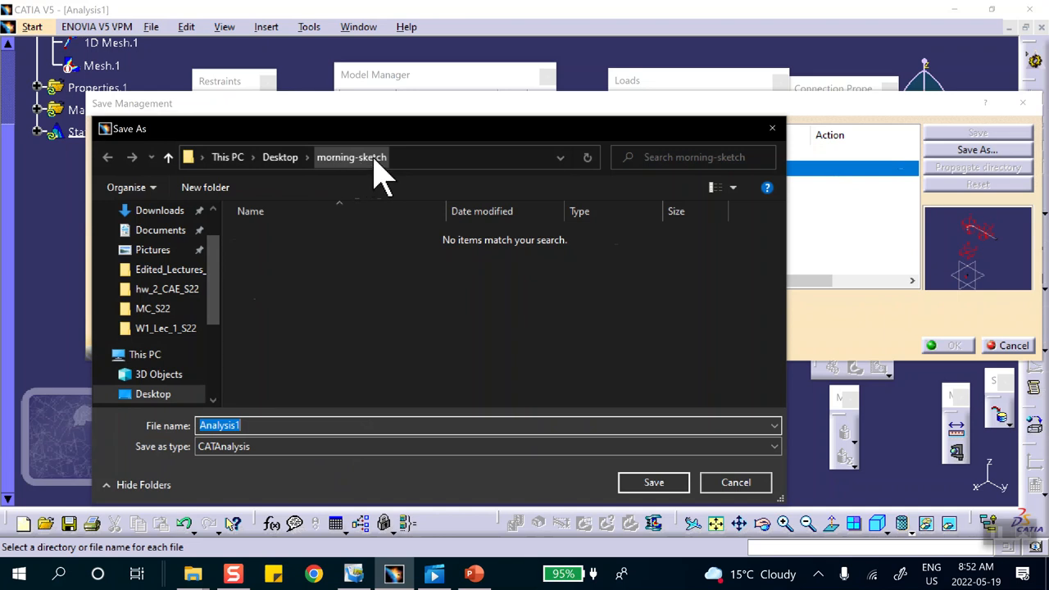
left_click(653, 487)
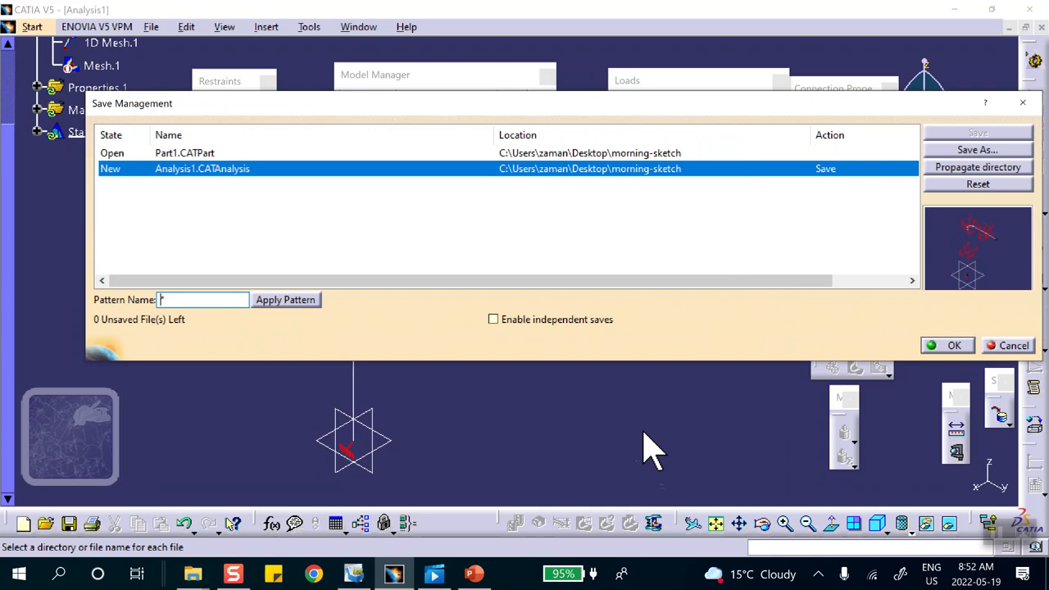
left_click(946, 345)
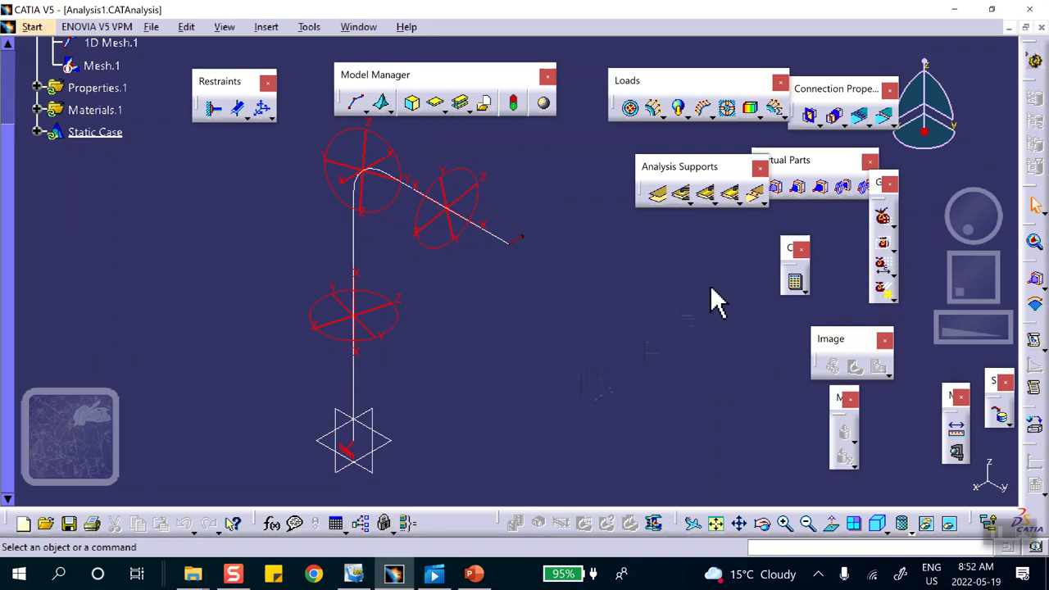
Compute the complete analysis with the All option and animate the deformed mesh of the bent rod
left_click(792, 285)
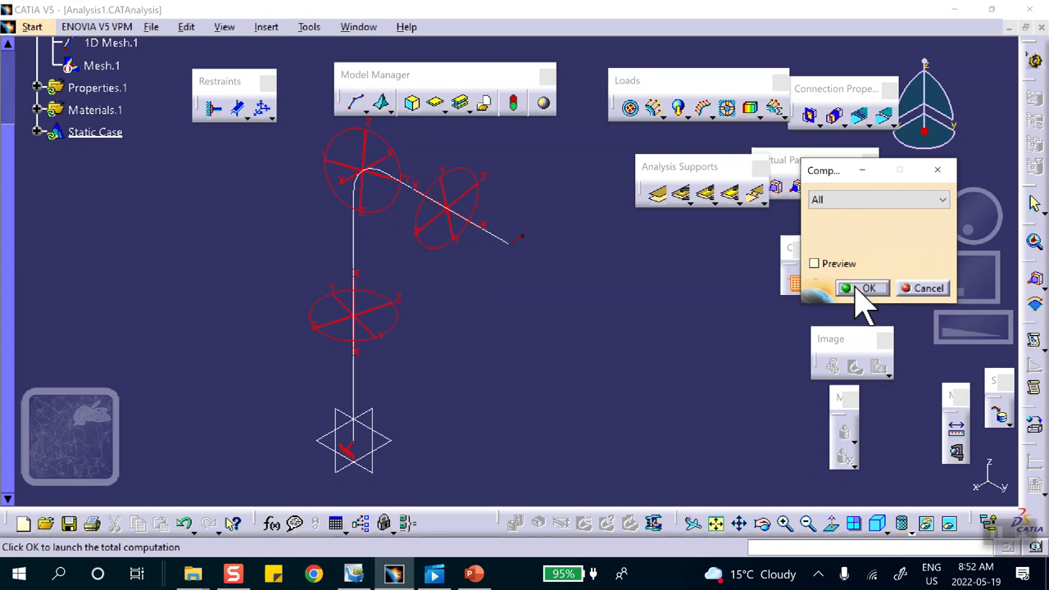
left_click(858, 289)
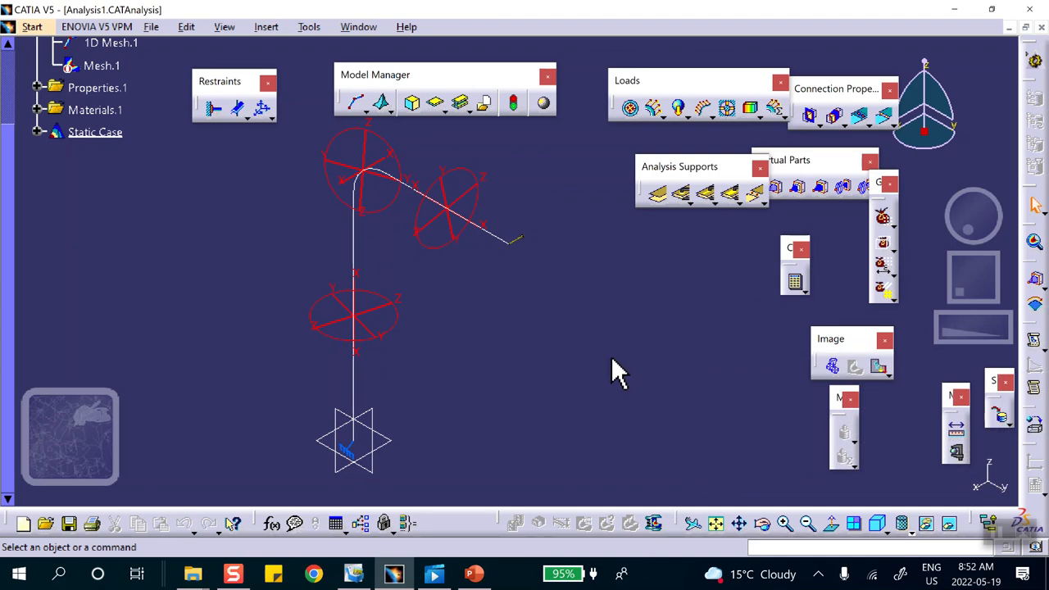
left_click(832, 367)
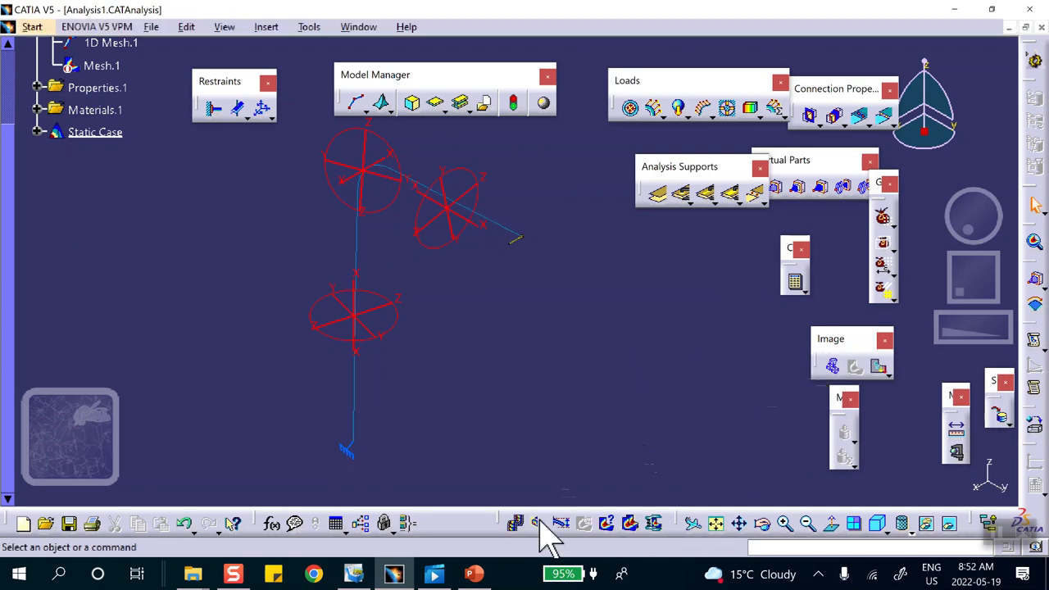
left_click(515, 524)
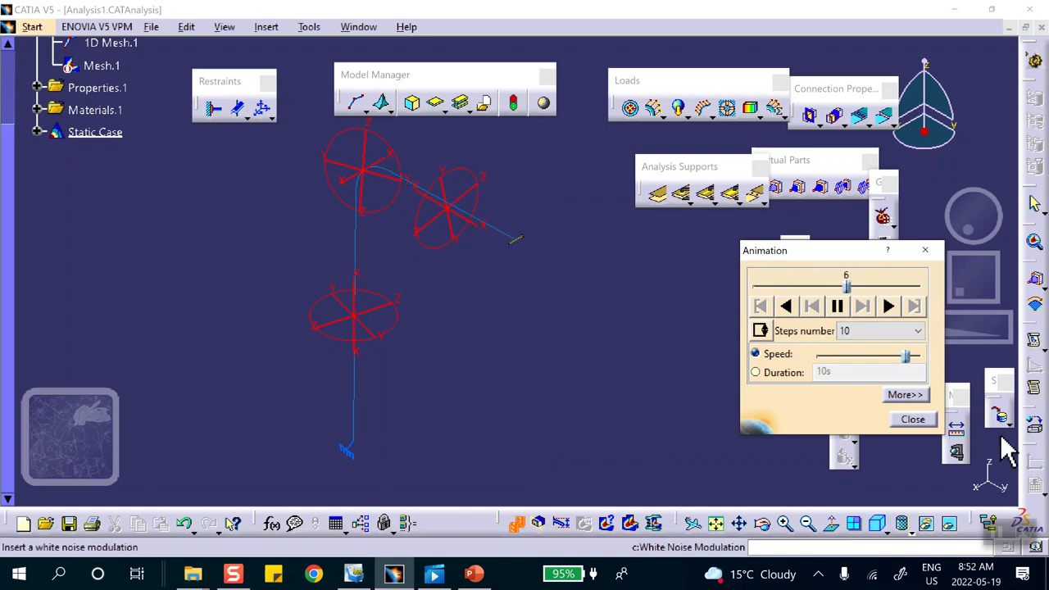
left_click(914, 420)
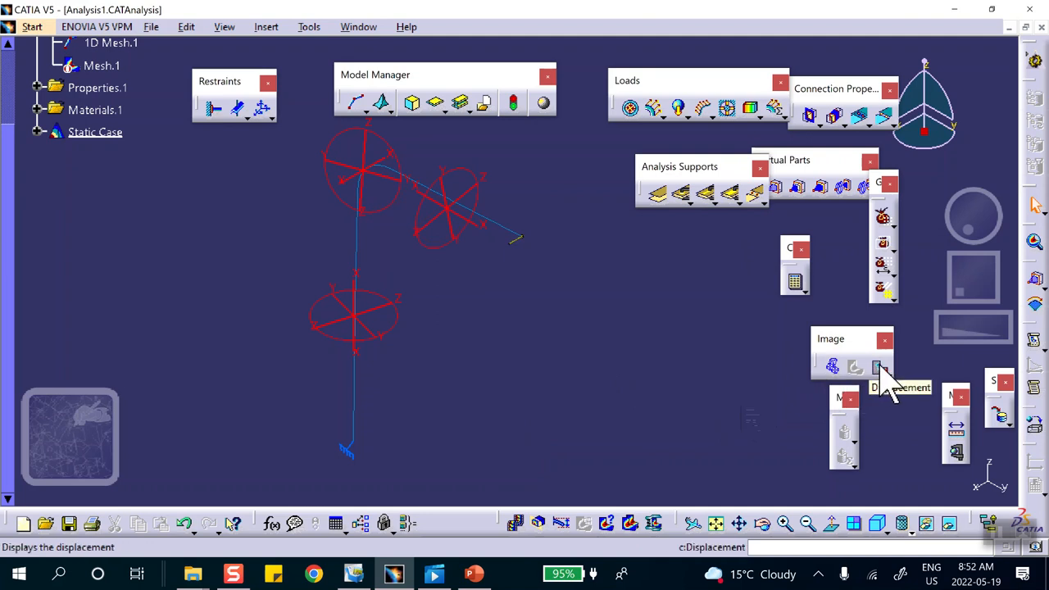
Generate the displacement image of the rod and switch its visualization type to Average iso
left_click(880, 369)
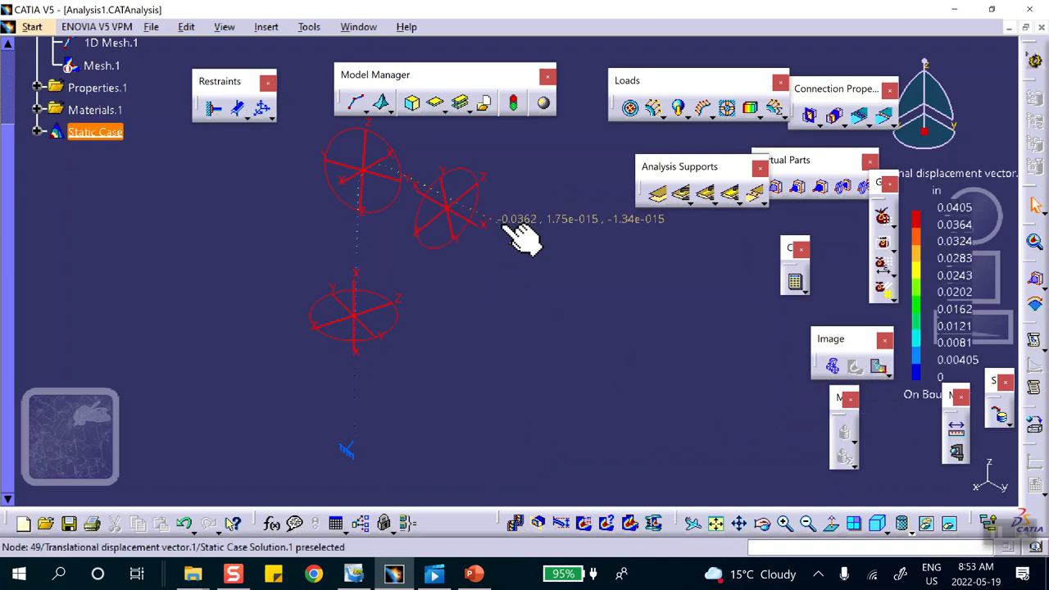
double_click(504, 230)
left_click(573, 145)
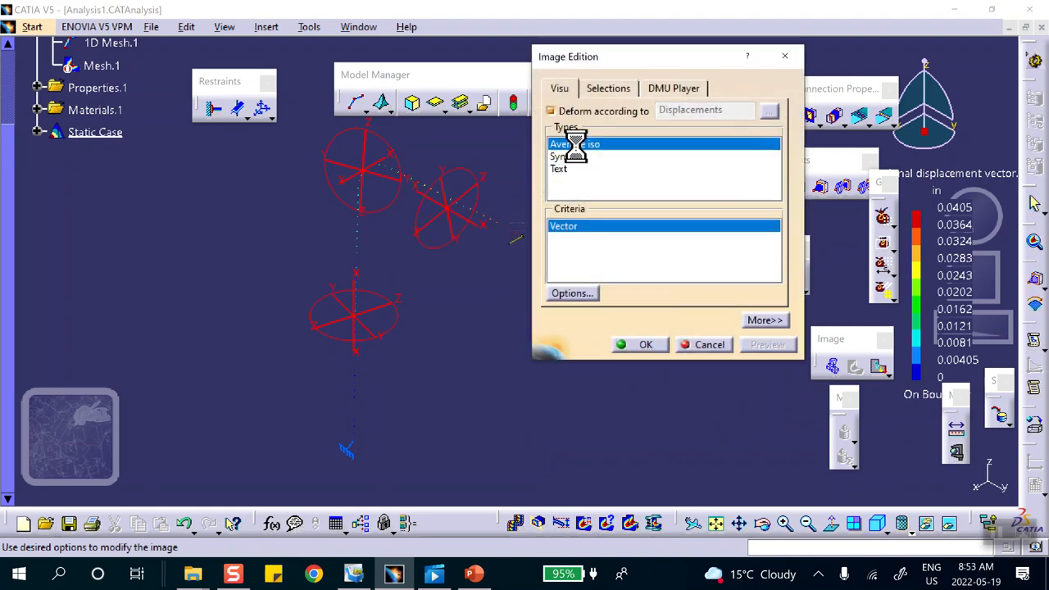
left_click(644, 345)
Hide the beam cross-section symbols along the rod and animate the displacement contour
middle_click_drag(544, 307, 538, 336)
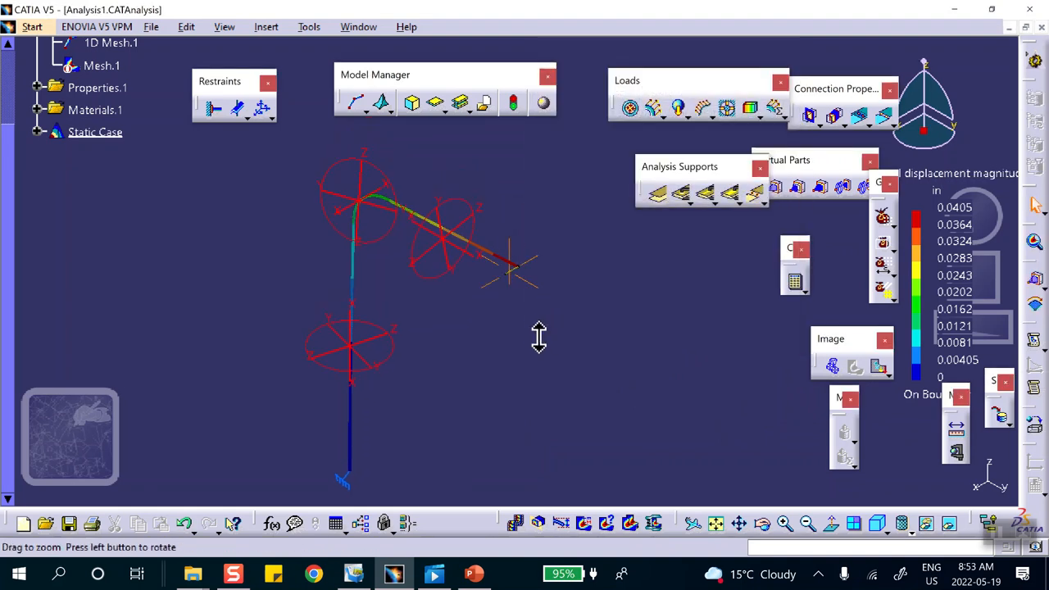
right_click(439, 277)
left_click(479, 325)
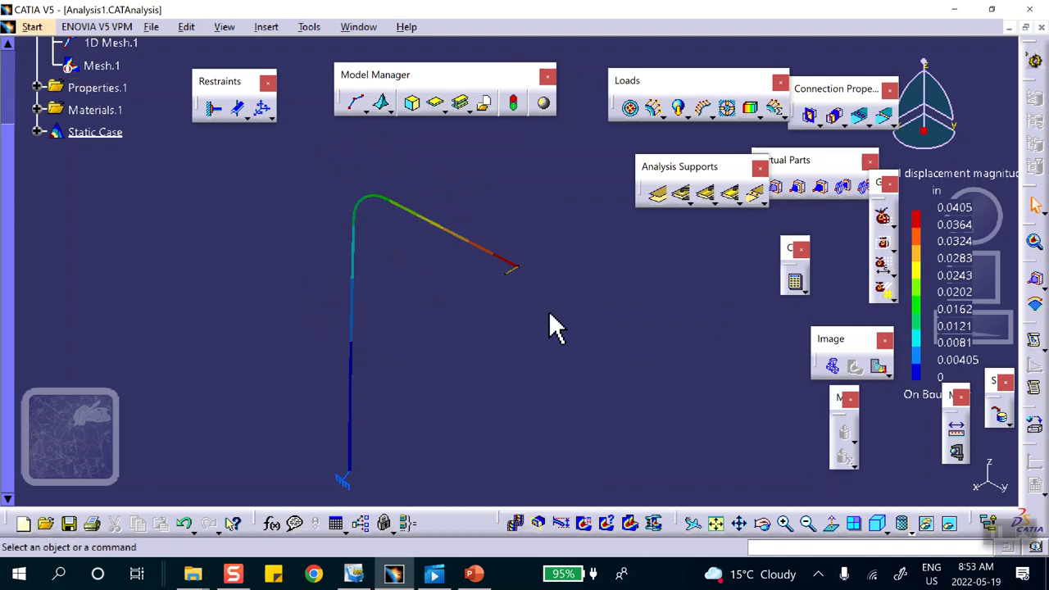
left_click(515, 523)
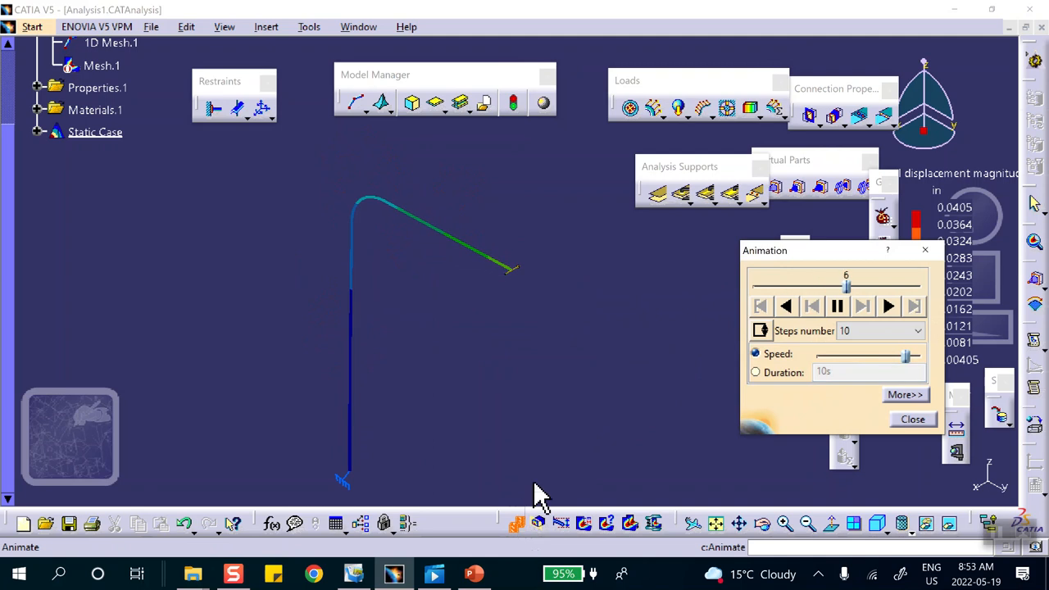
left_click(916, 420)
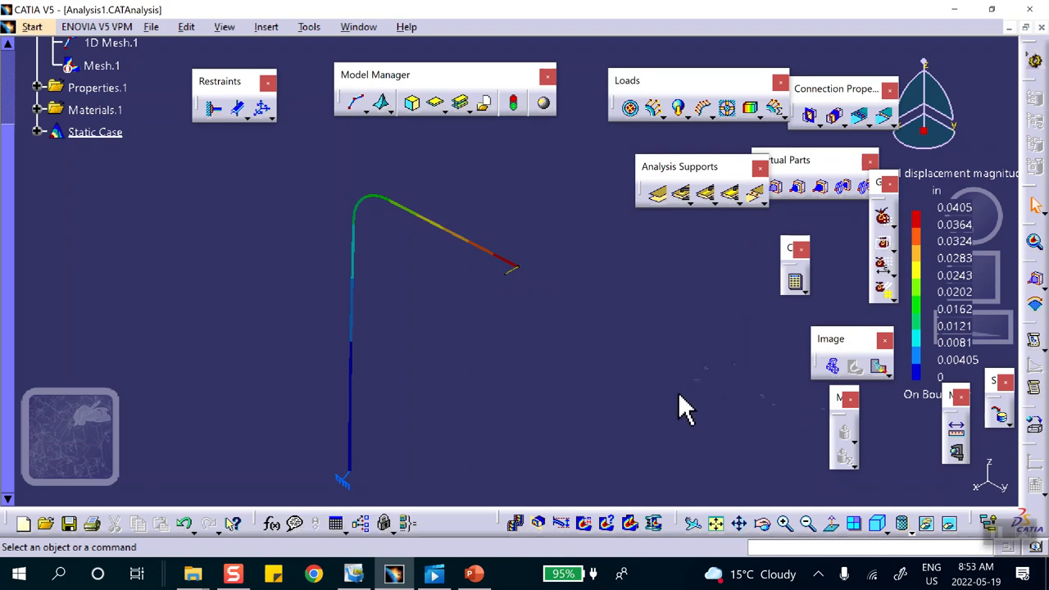
Generate the principal stress image of the rod and set its visualization type to Average iso
left_click_drag(836, 336, 766, 333)
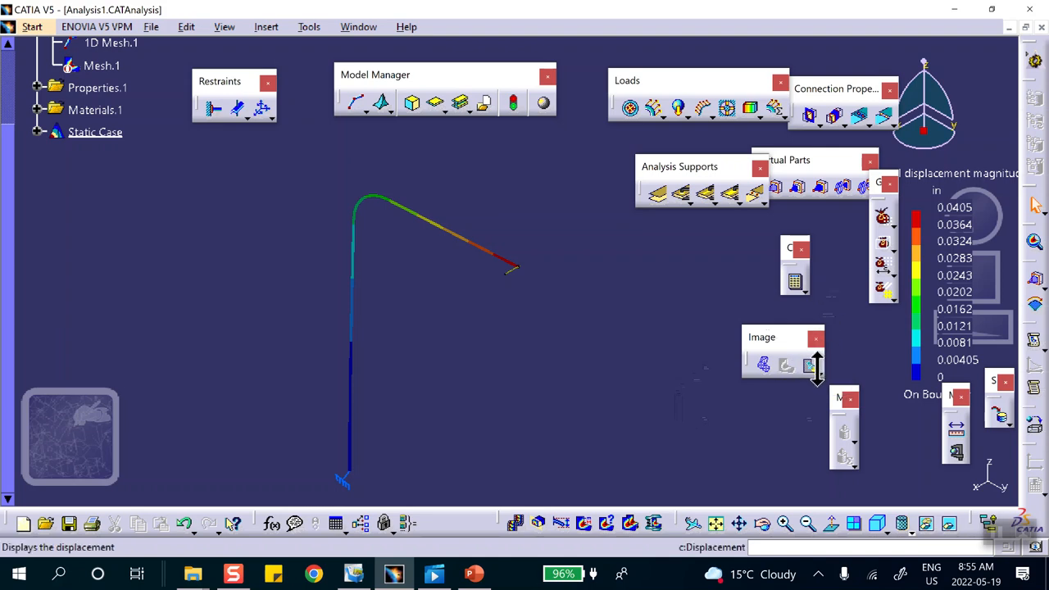
left_click(816, 371)
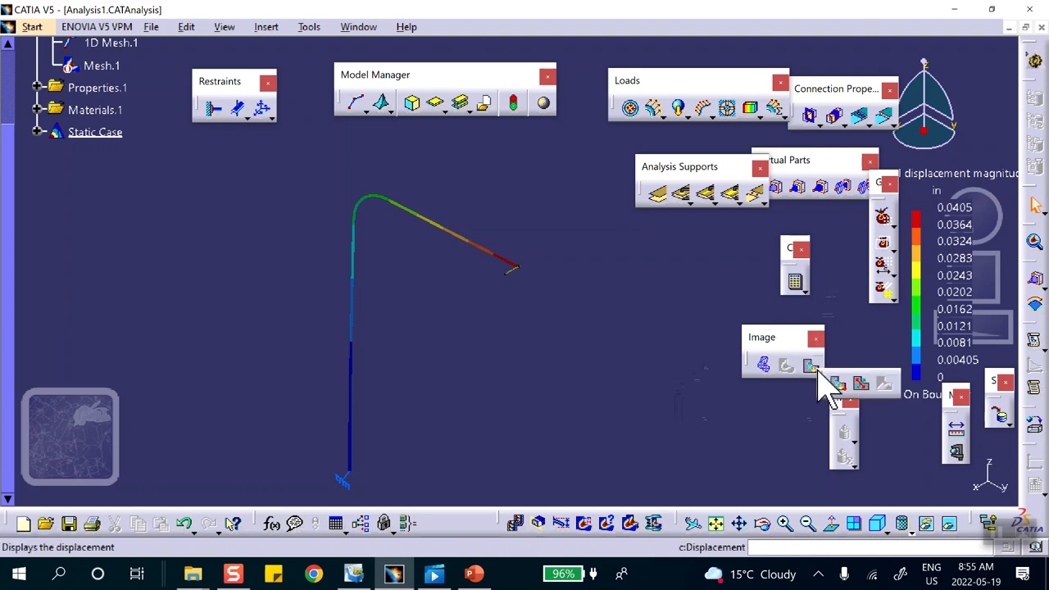
left_click(863, 386)
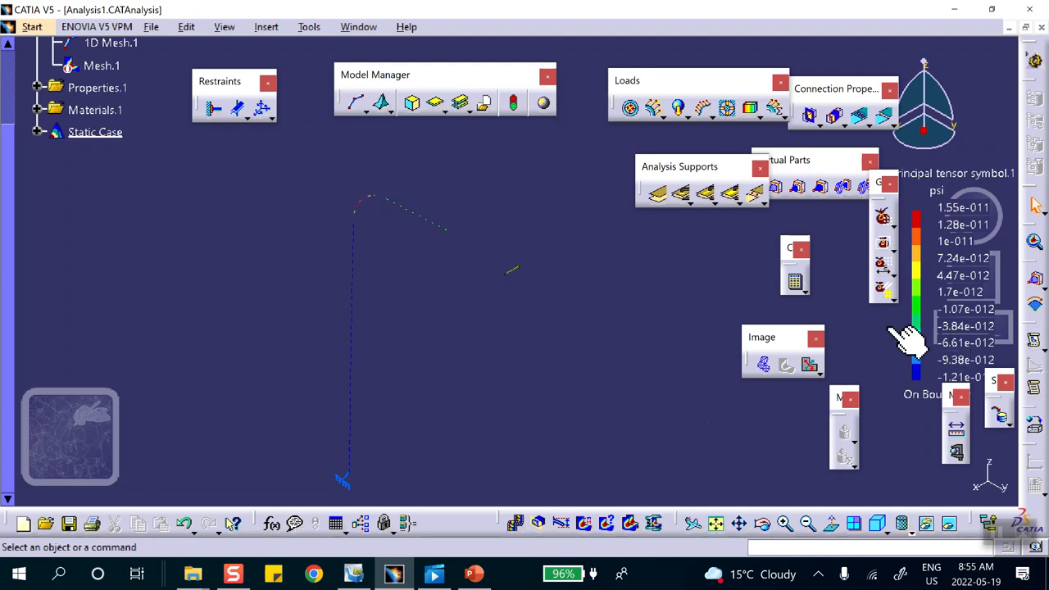
double_click(427, 218)
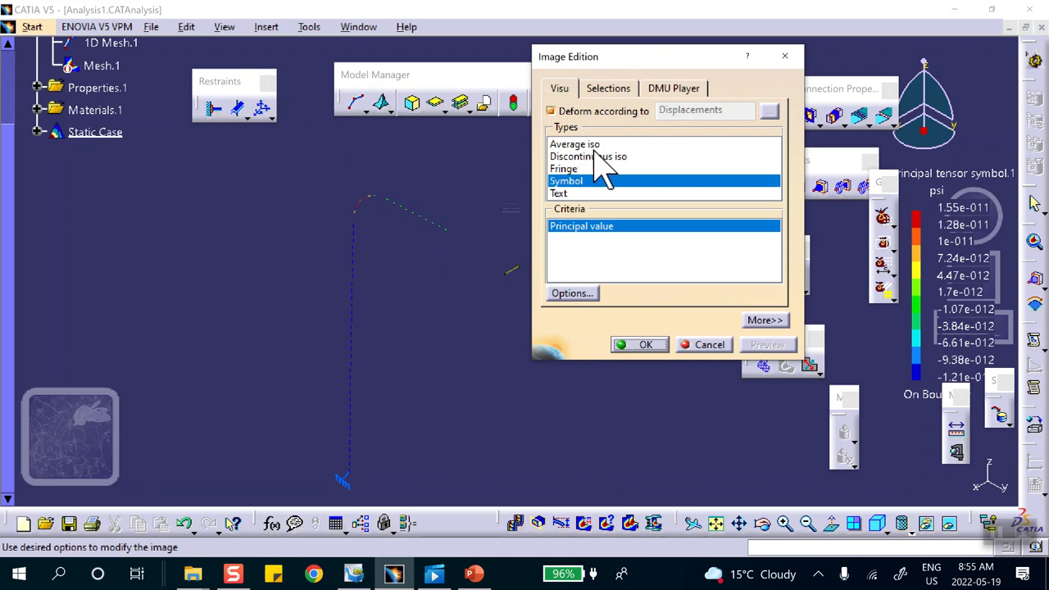
left_click(595, 144)
left_click(625, 345)
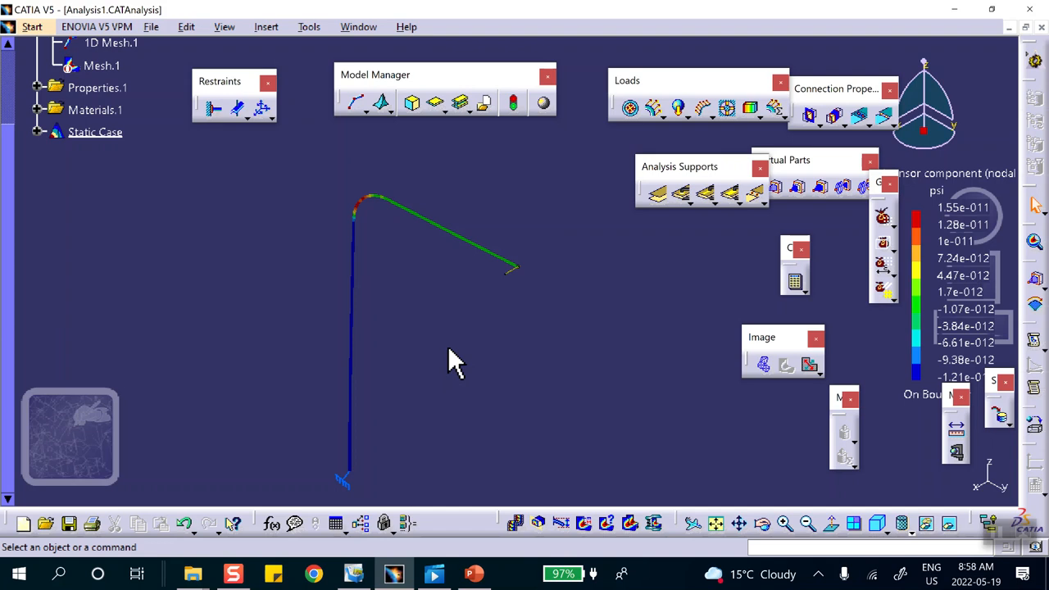
Show the hidden beam cross-section symbols of 1D Property.1 on the rod again
scroll(324, 343, "up", 2)
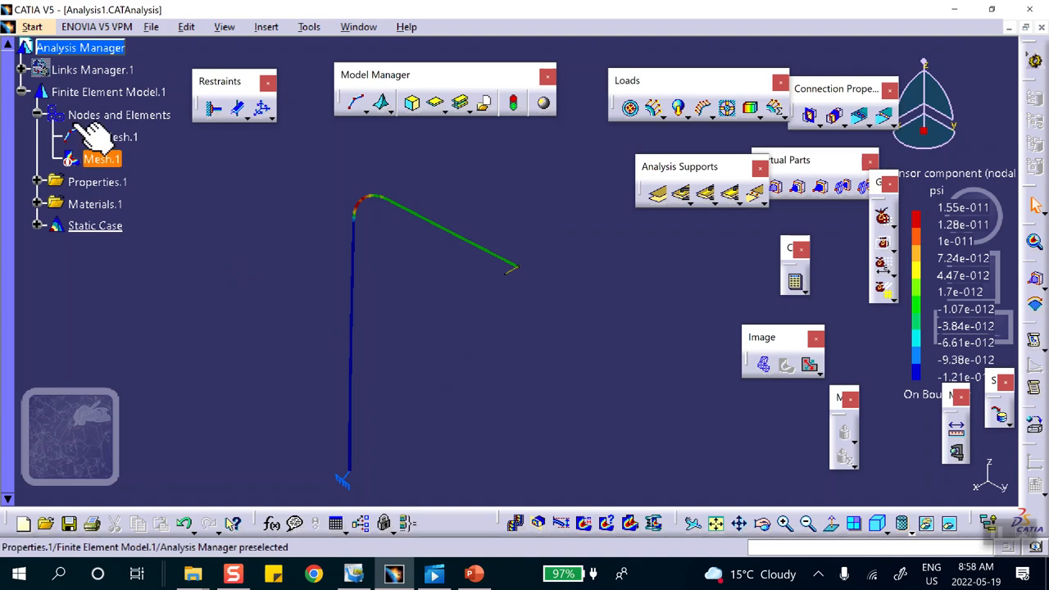
left_click(37, 181)
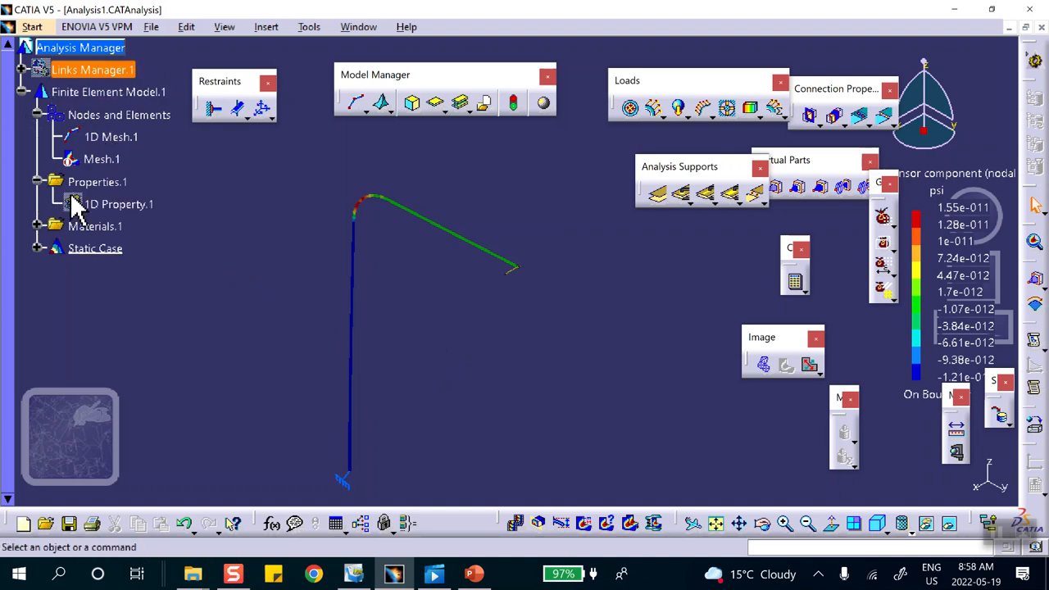
right_click(119, 204)
left_click(166, 252)
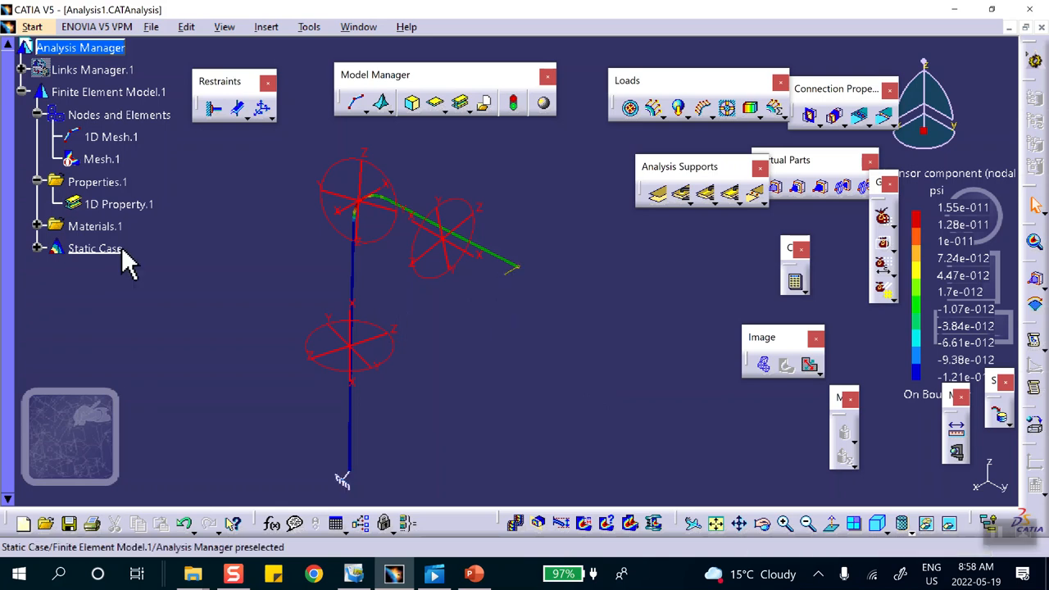
left_click(123, 203)
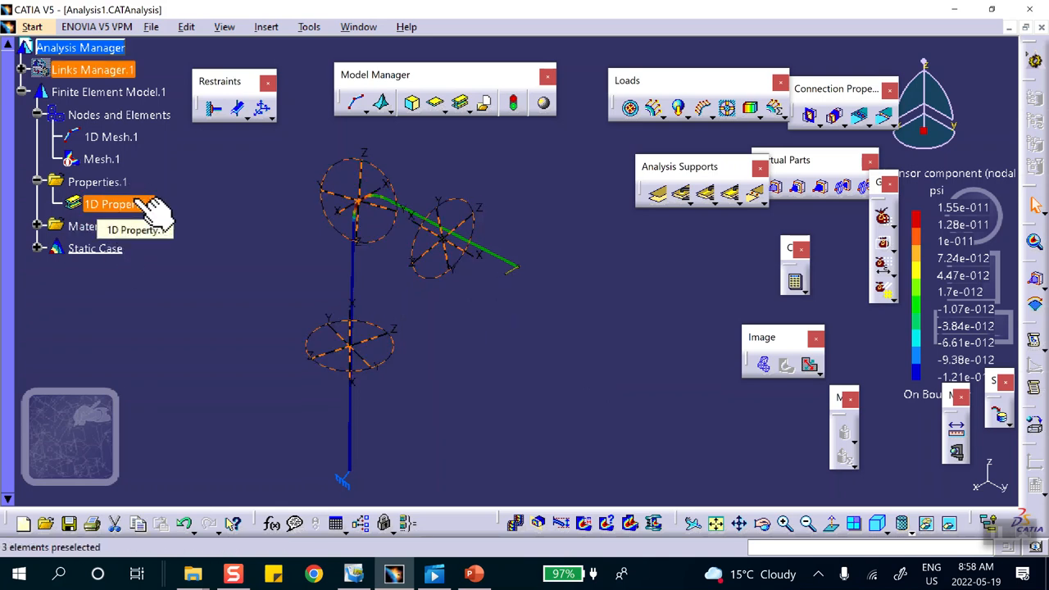
Redefine Distributed Force.1 in the Static Case loads with X at 0 lbf and Y at 2000 lbf
scroll(78, 228, "up", 1)
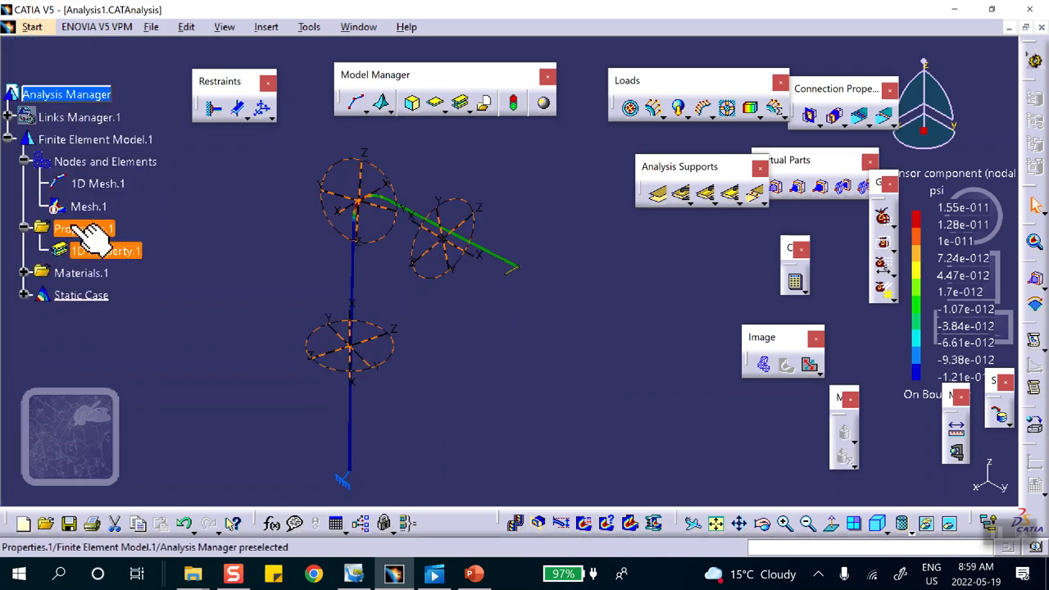
left_click(25, 296)
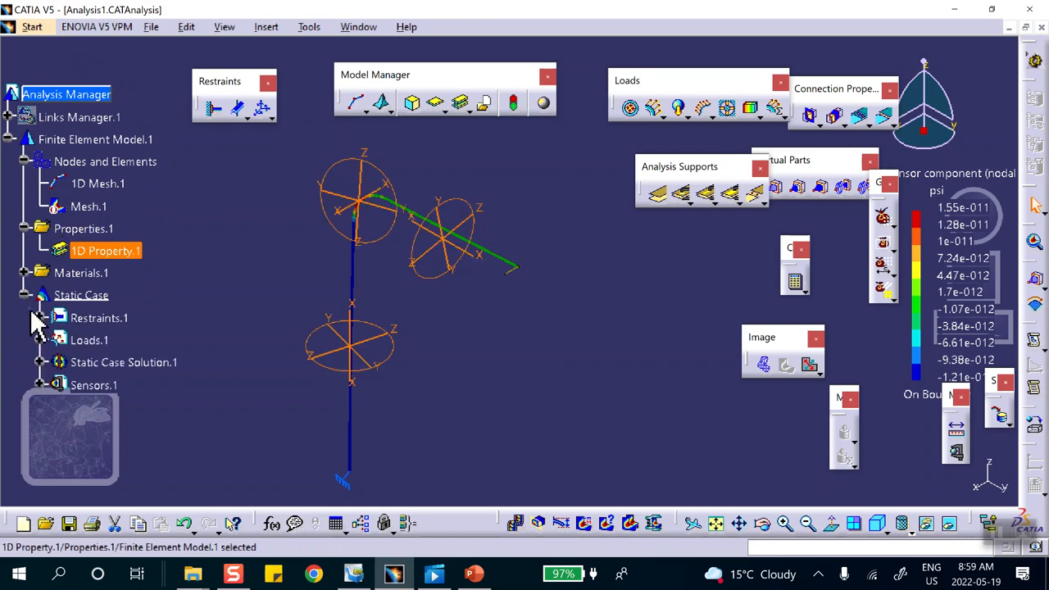
left_click(40, 341)
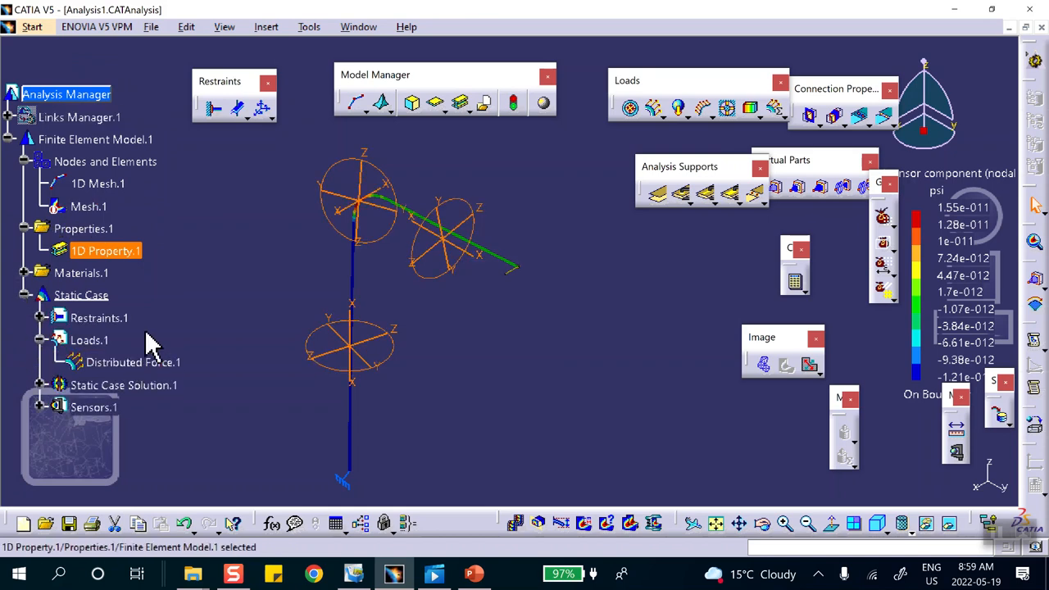
scroll(164, 336, "down", 1)
left_click(181, 319)
double_click(160, 314)
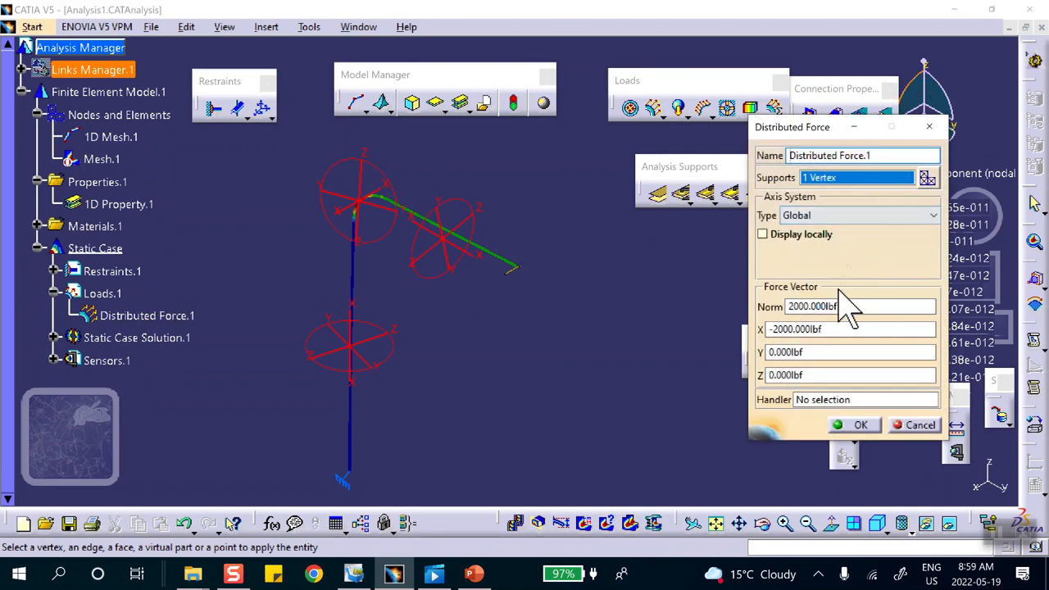
double_click(837, 332)
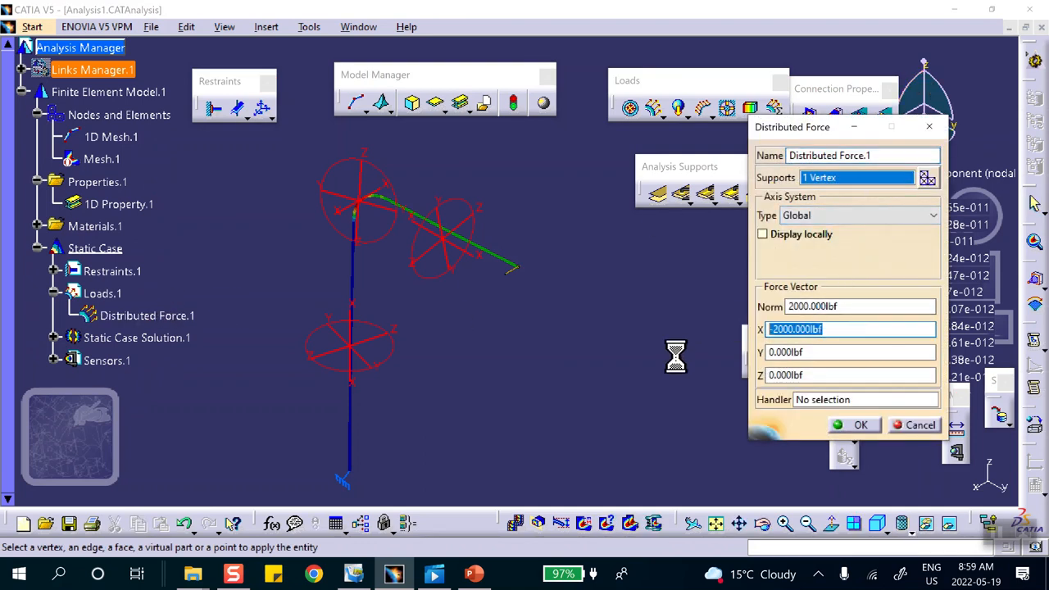
type("0")
key("Tab")
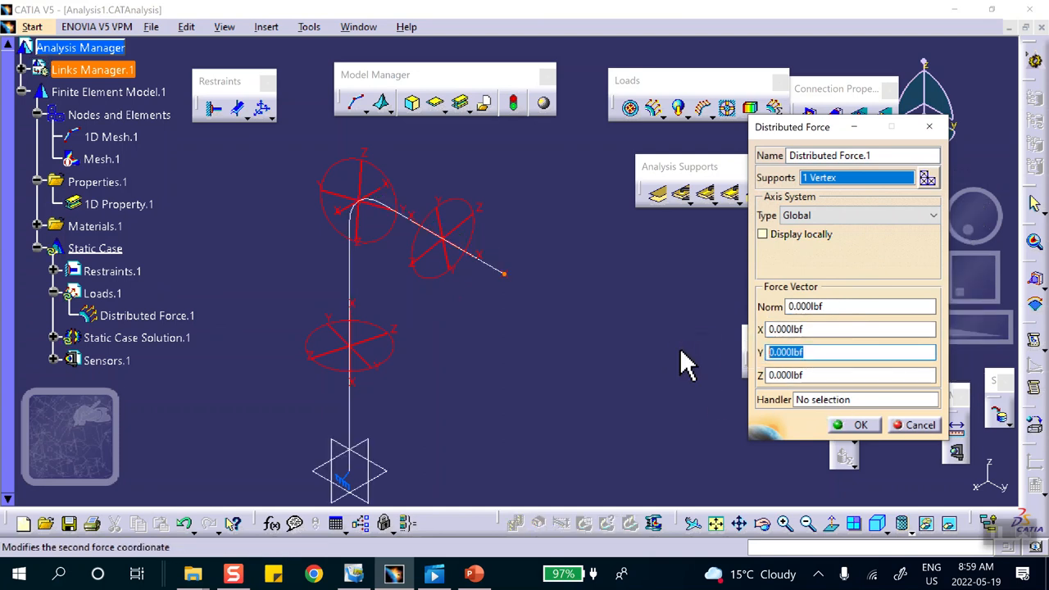
type("2000")
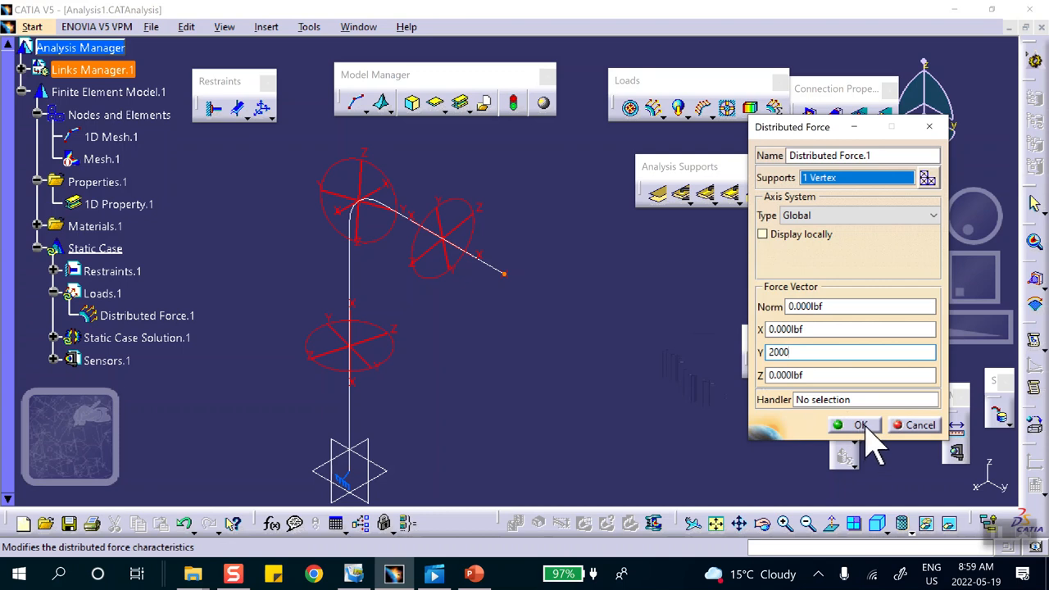
left_click(859, 426)
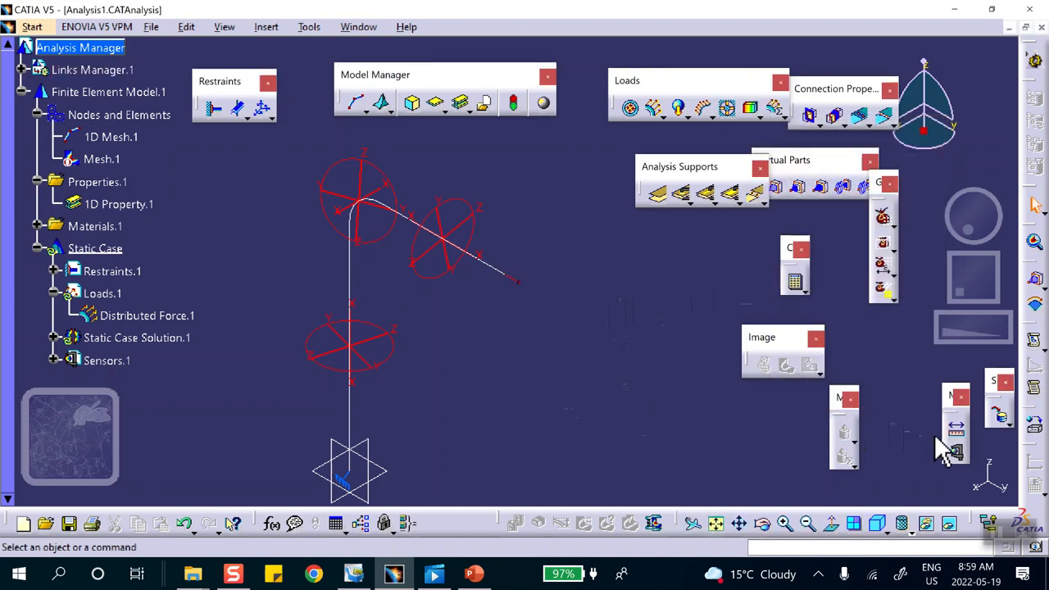
Recompute the complete analysis with the All option and display the displacement image as Average iso
left_click(794, 281)
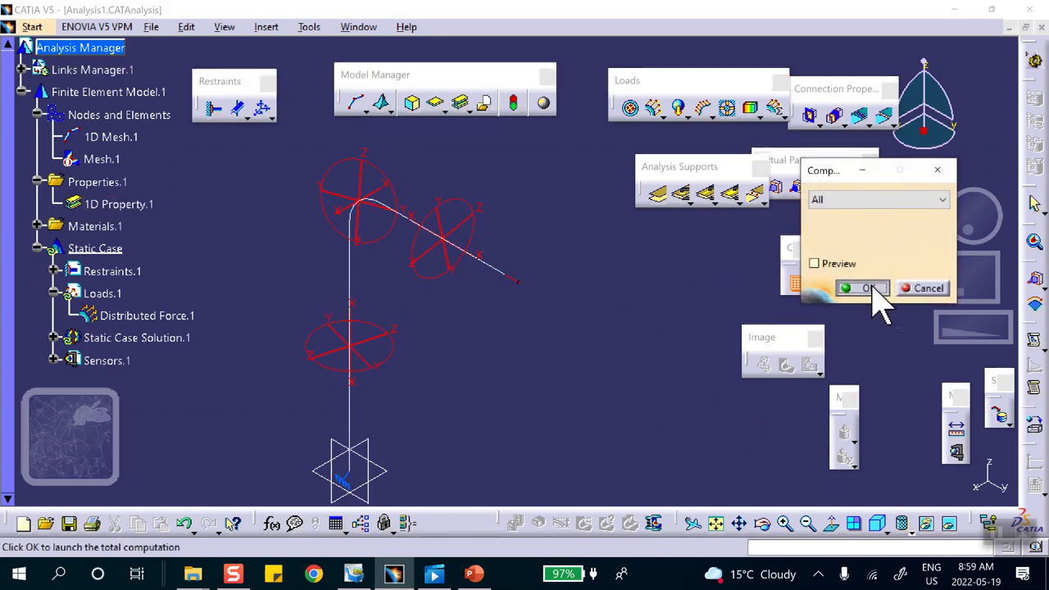
left_click(871, 286)
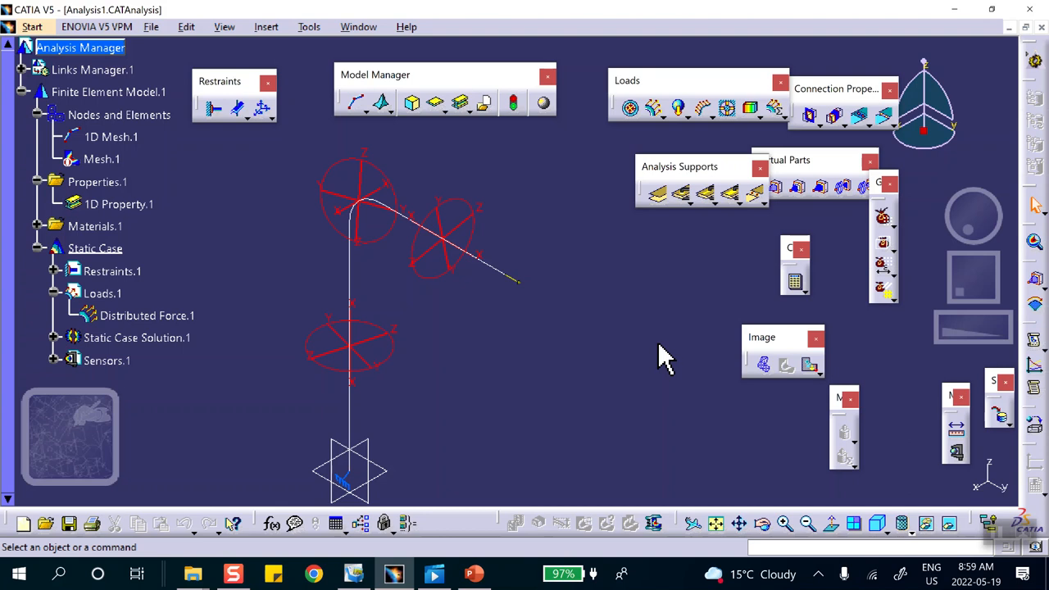
left_click(808, 366)
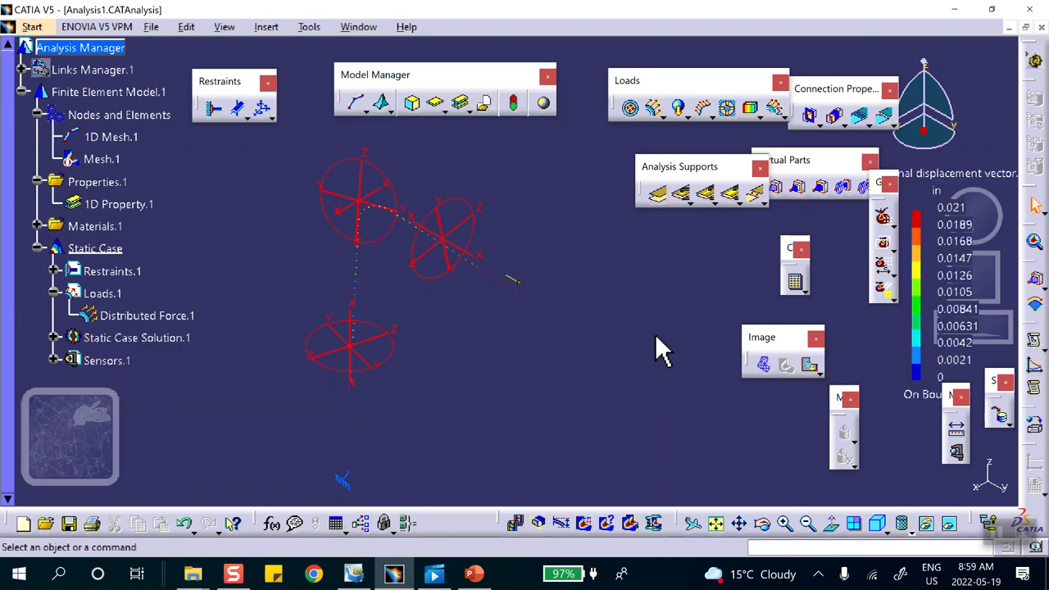
double_click(502, 280)
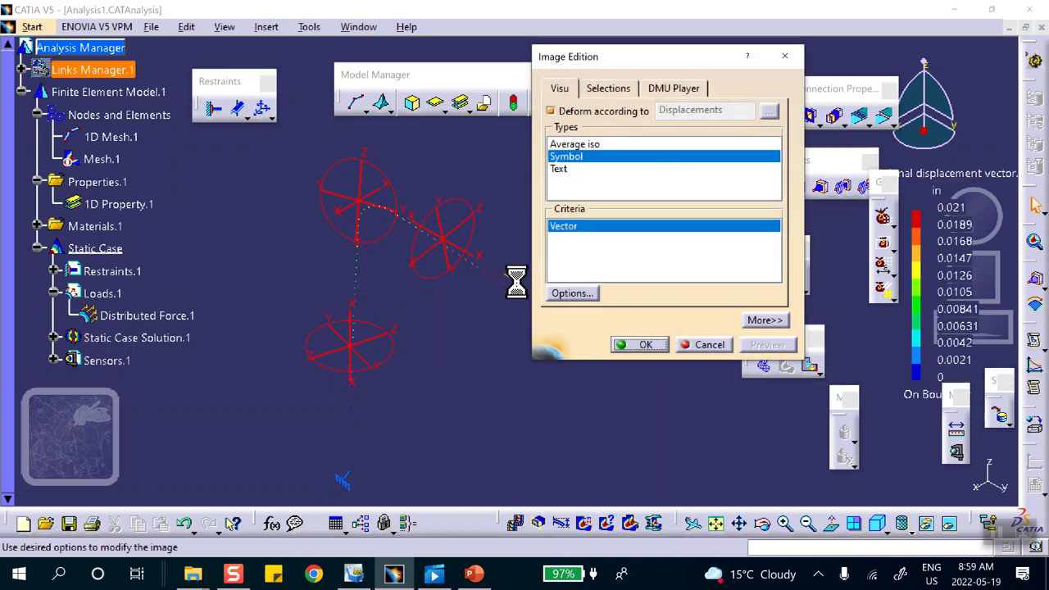
left_click(581, 144)
left_click(646, 344)
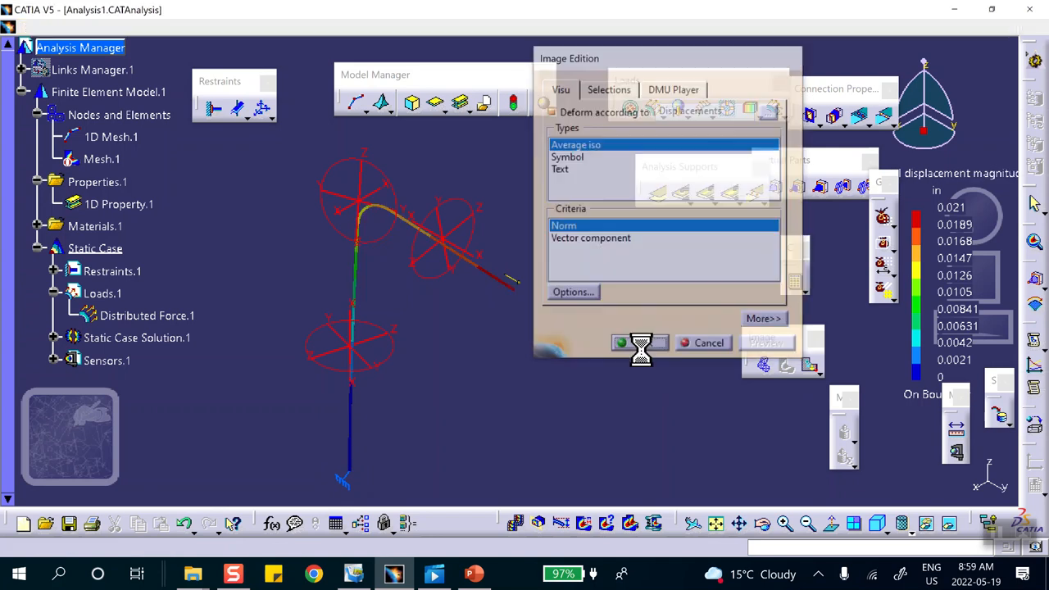
Hide the beam cross-section symbols of the 1D property and inspect the displacement contour edge-on
middle_click_drag(598, 327, 356, 332)
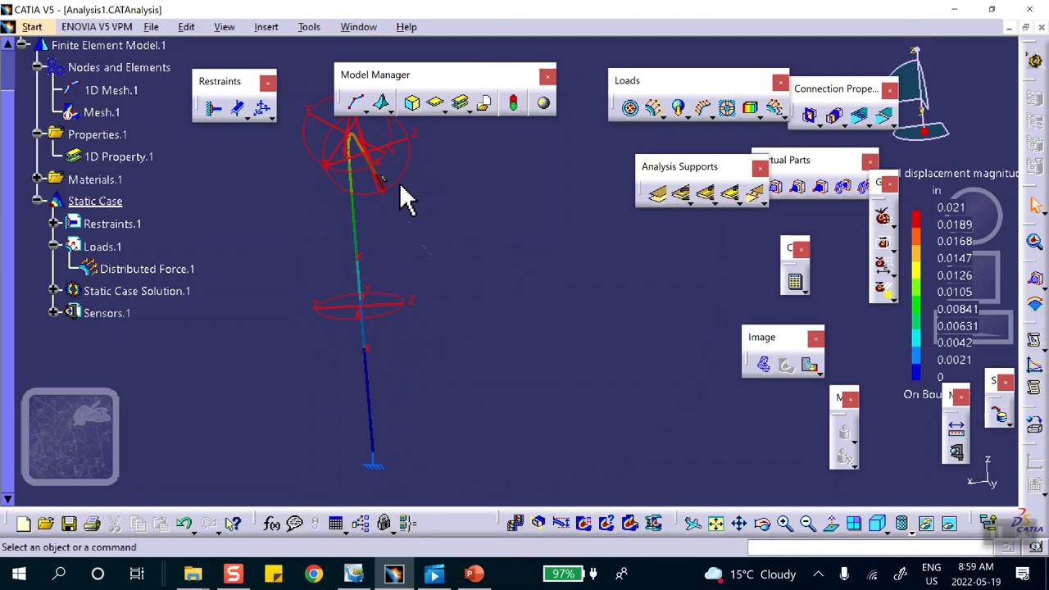
right_click(403, 182)
left_click(484, 229)
middle_click_drag(504, 355, 441, 337)
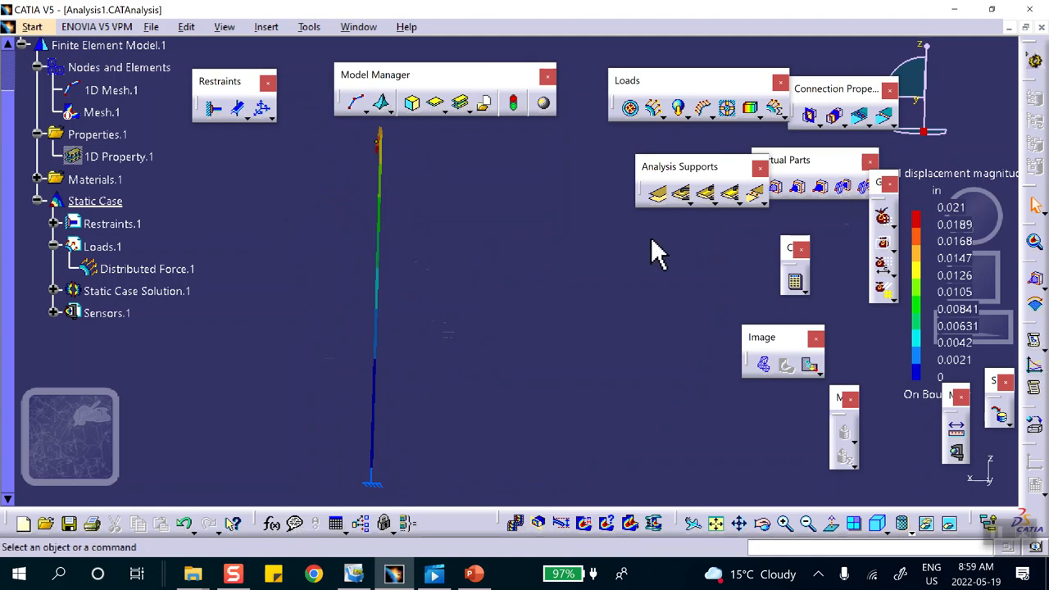
Save the analysis with its linked documents, and close both the analysis and part documents
middle_click_drag(336, 265, 410, 280)
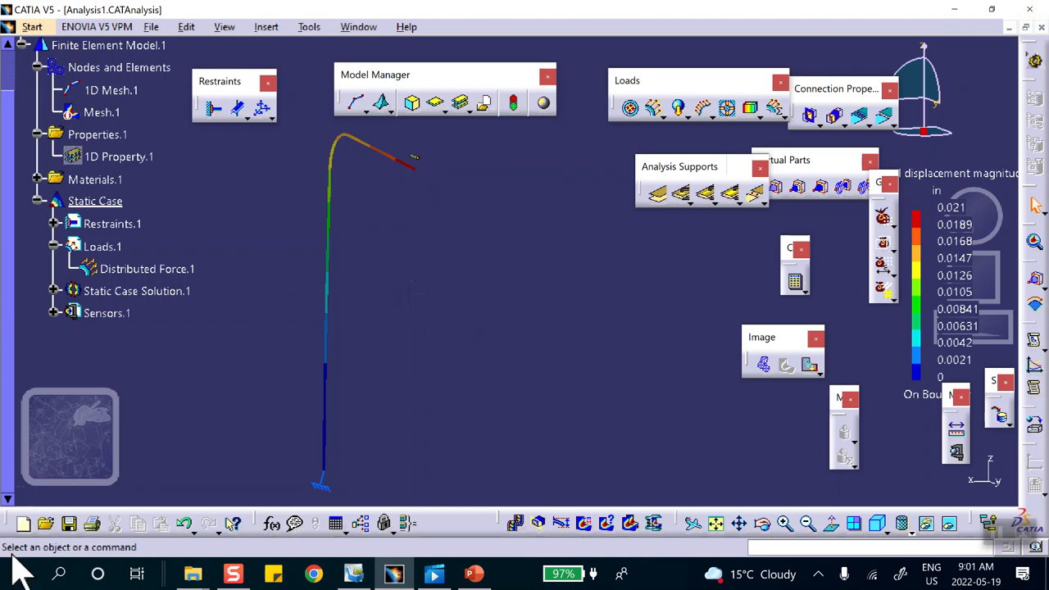
left_click(70, 525)
left_click(619, 329)
left_click(70, 525)
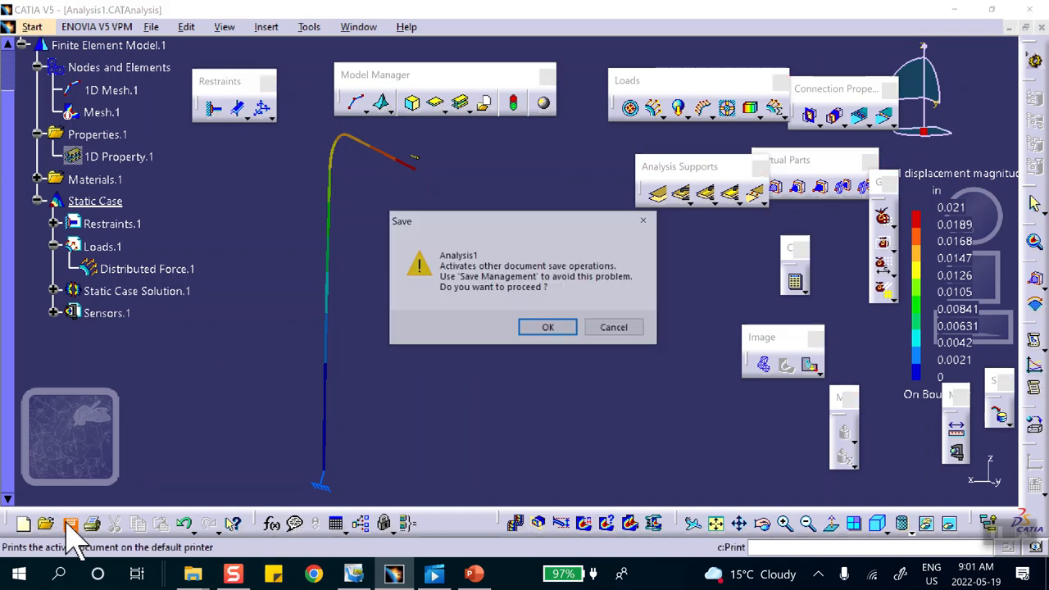
left_click(551, 329)
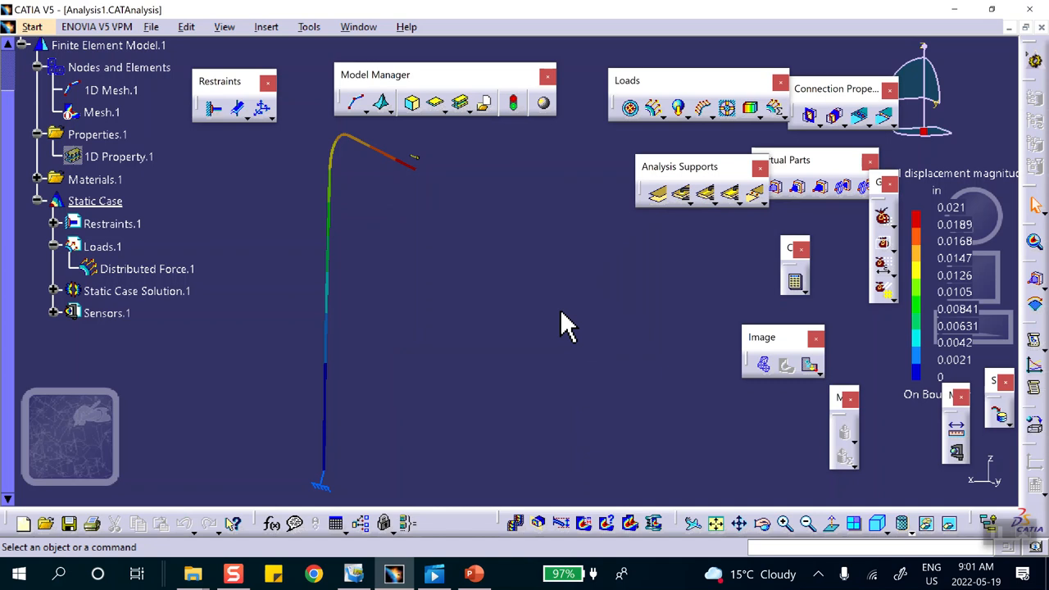
left_click(1042, 28)
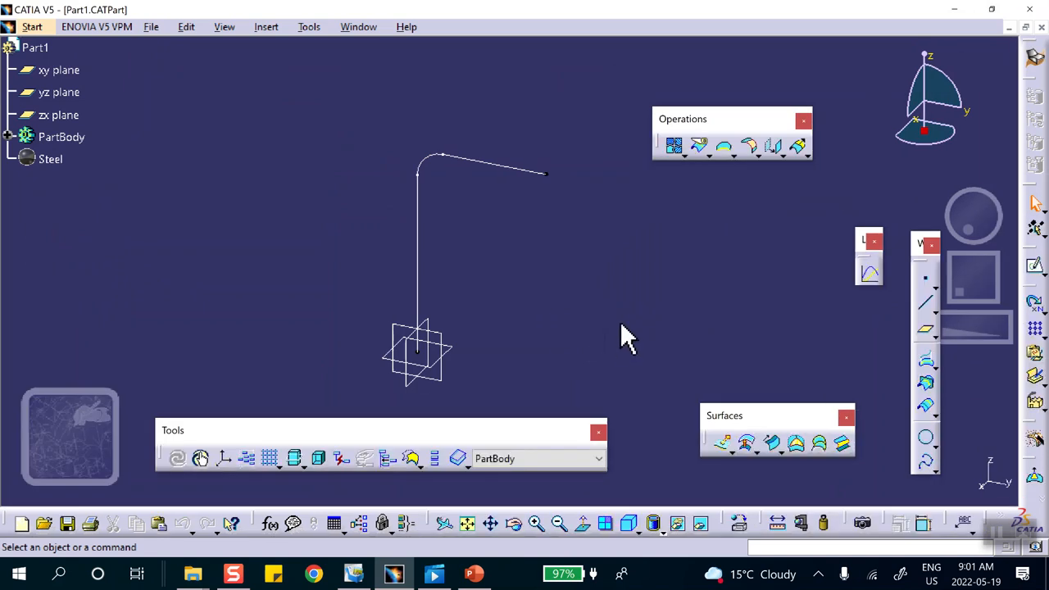
left_click(1041, 28)
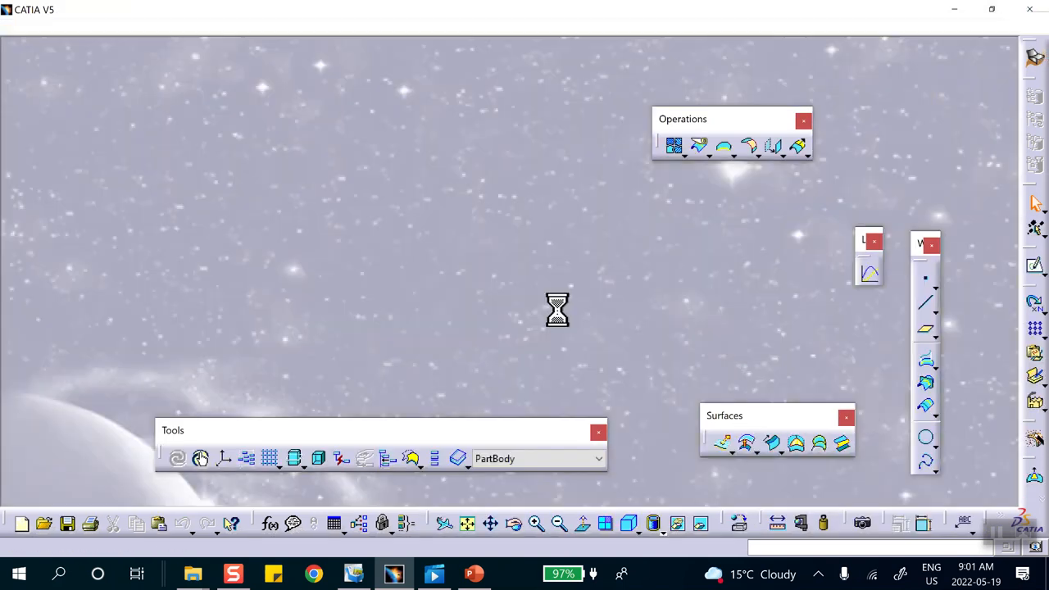
Create a new empty Part document
left_click(22, 523)
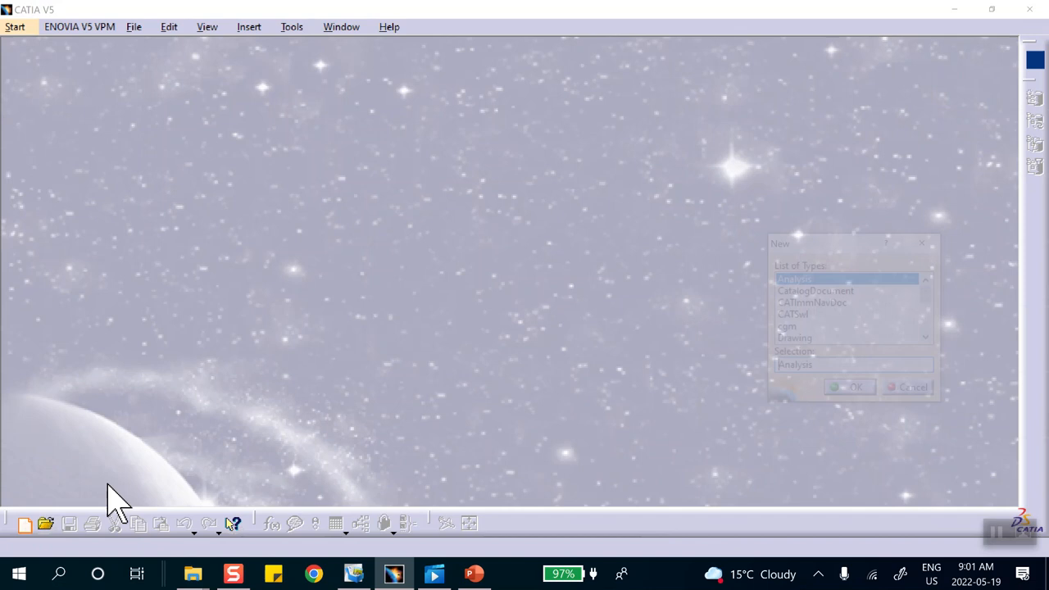
left_click_drag(933, 289, 932, 323)
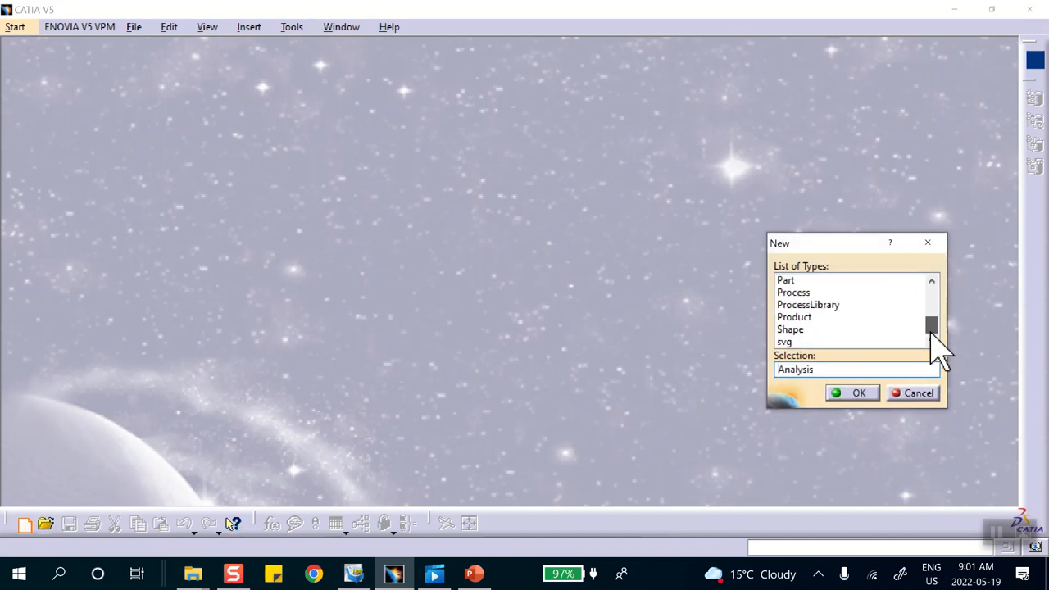
left_click(787, 280)
left_click(853, 394)
left_click(915, 482)
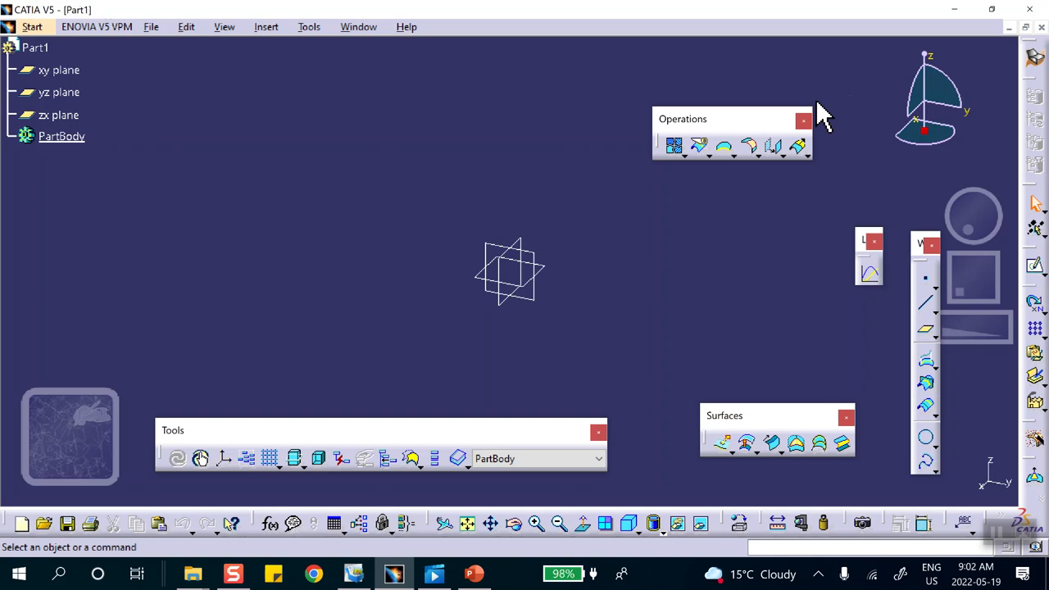
Sketch on the yz plane a vertical line from the origin, a tangent arc and a horizontal line at about 6.2 in height
left_click(538, 264)
left_click(1034, 265)
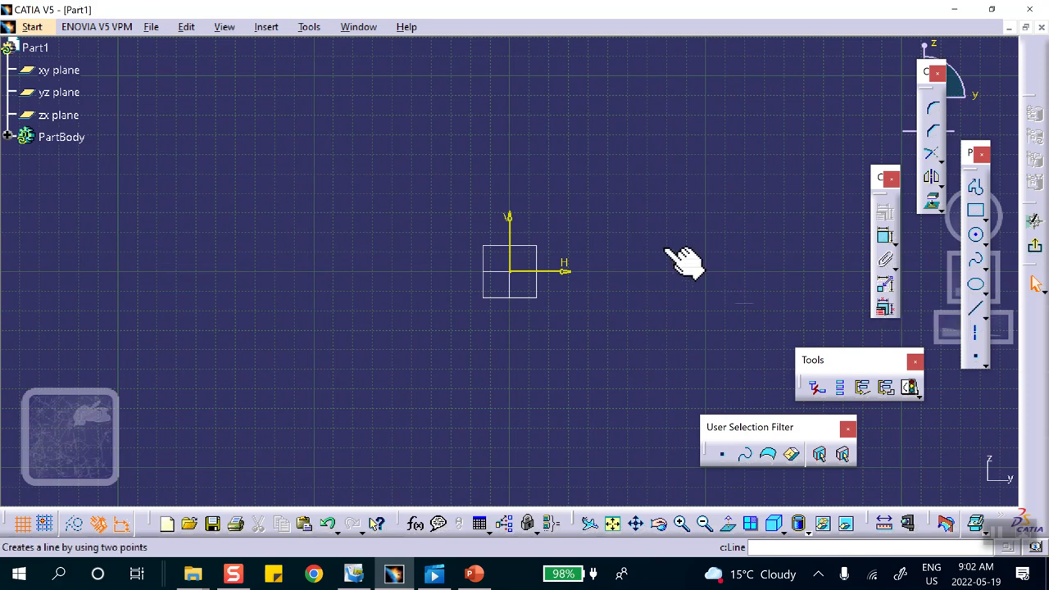
middle_click_drag(691, 192, 614, 345)
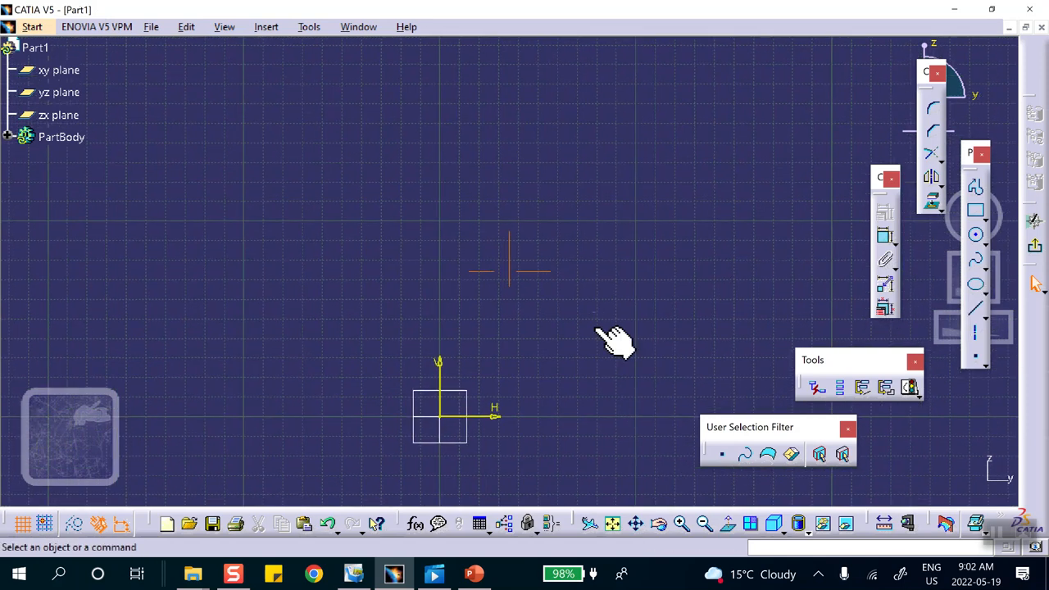
left_click(975, 187)
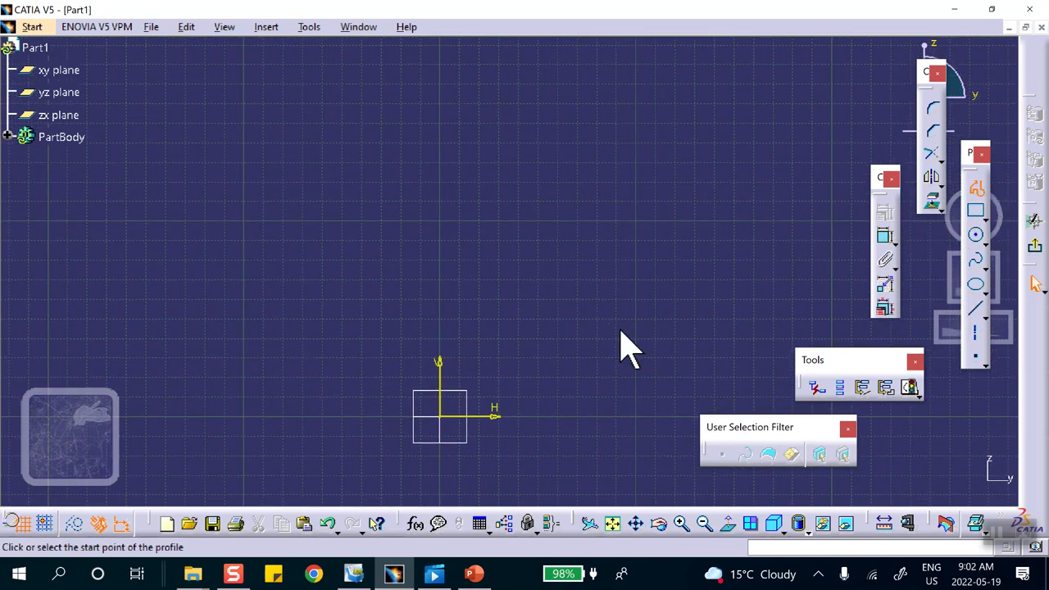
left_click(440, 417)
left_click_drag(440, 179, 490, 134)
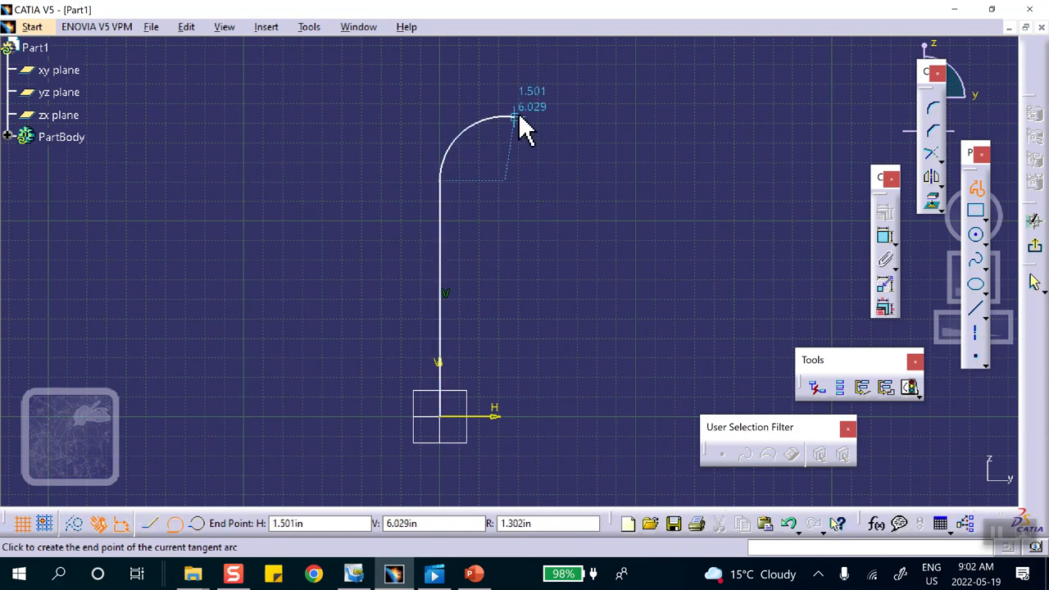
left_click(512, 112)
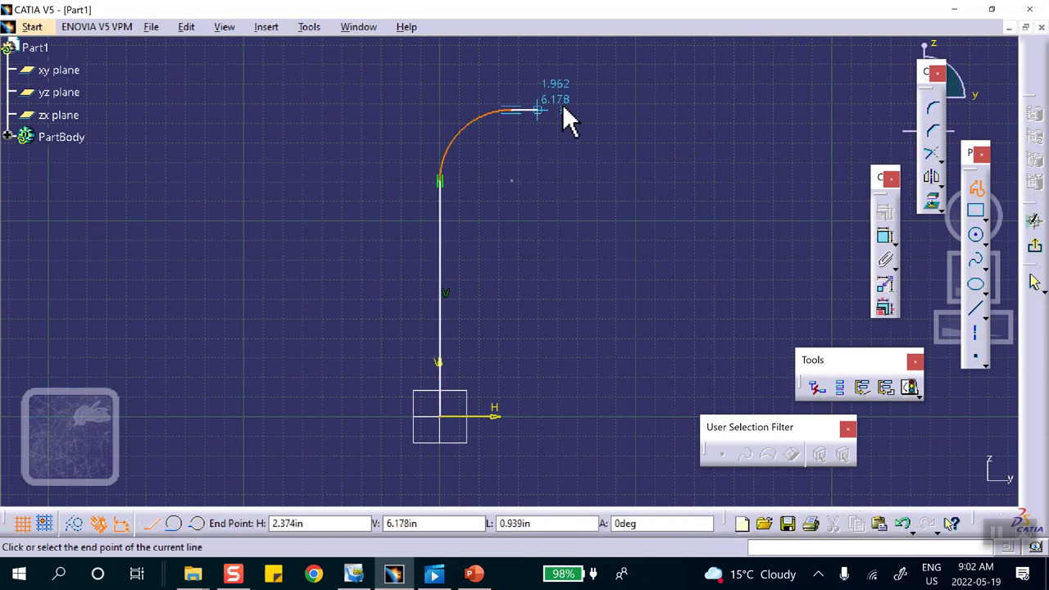
double_click(662, 109)
left_click(1035, 244)
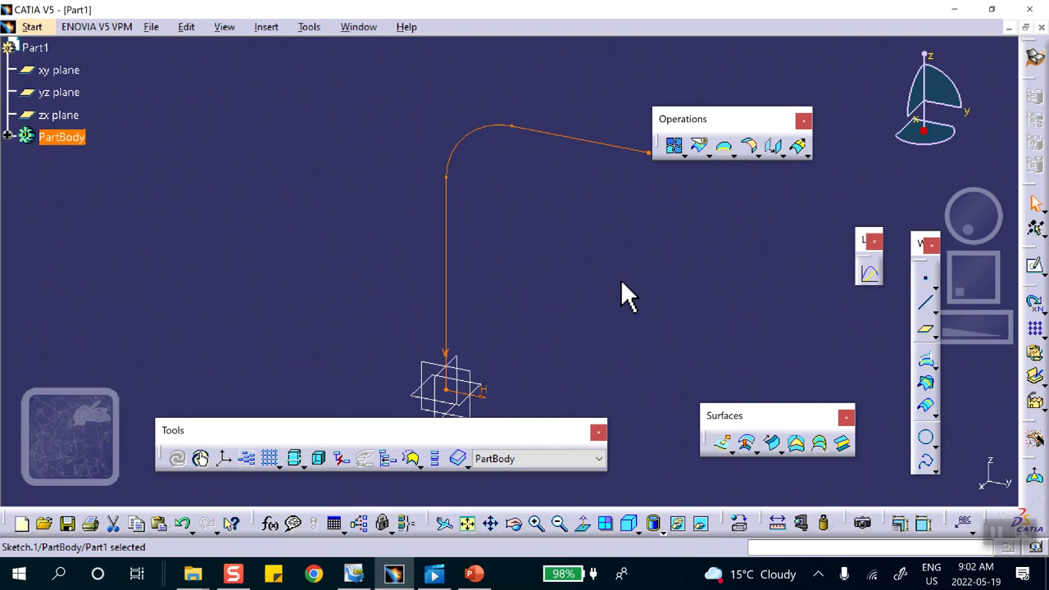
Join the sketched bent profile into a single curve using the default merging distance
left_click(684, 155)
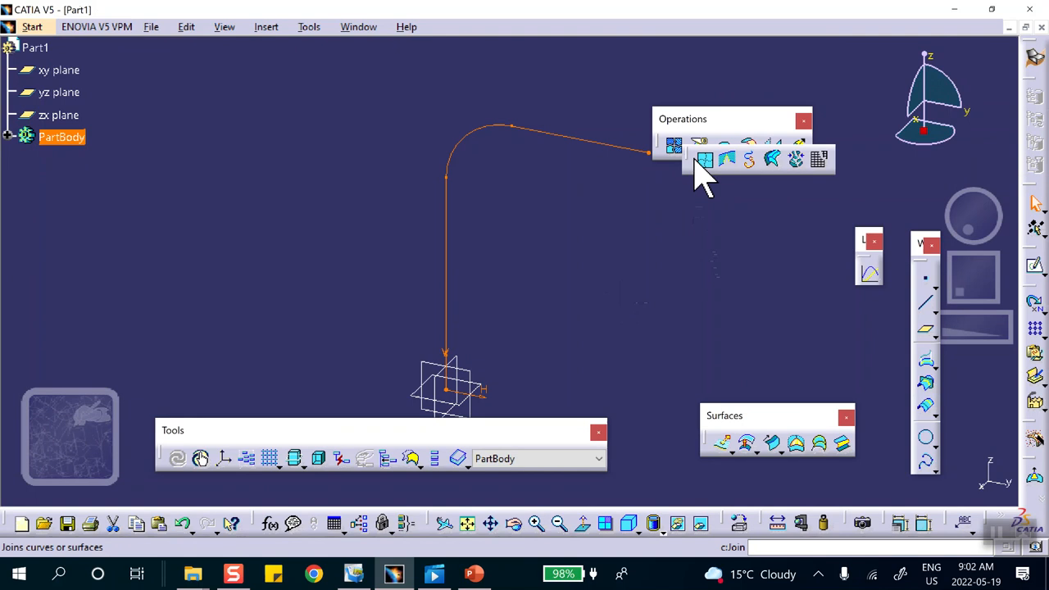
left_click(703, 160)
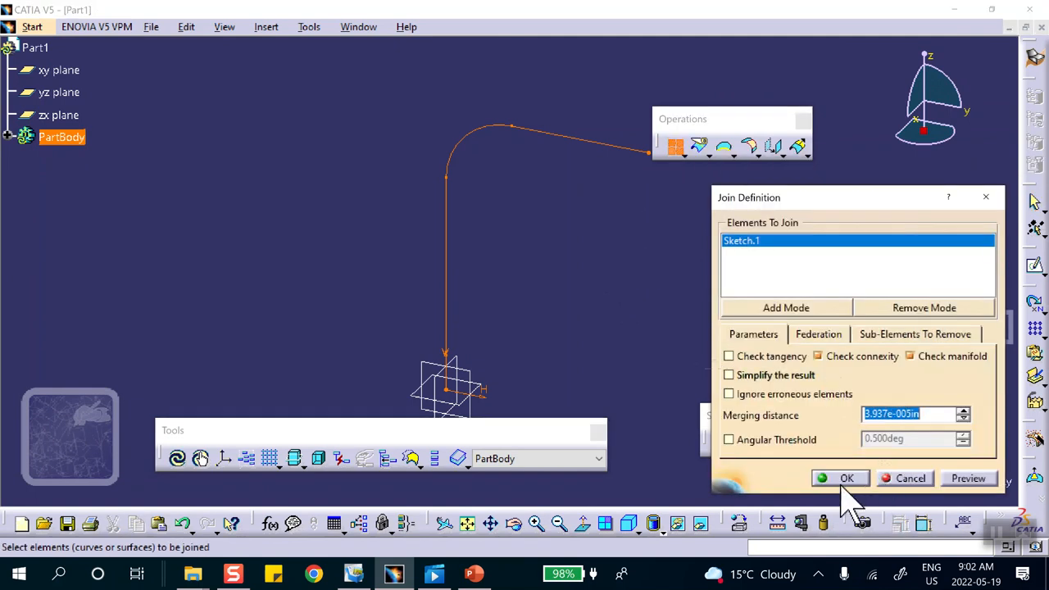
left_click(843, 482)
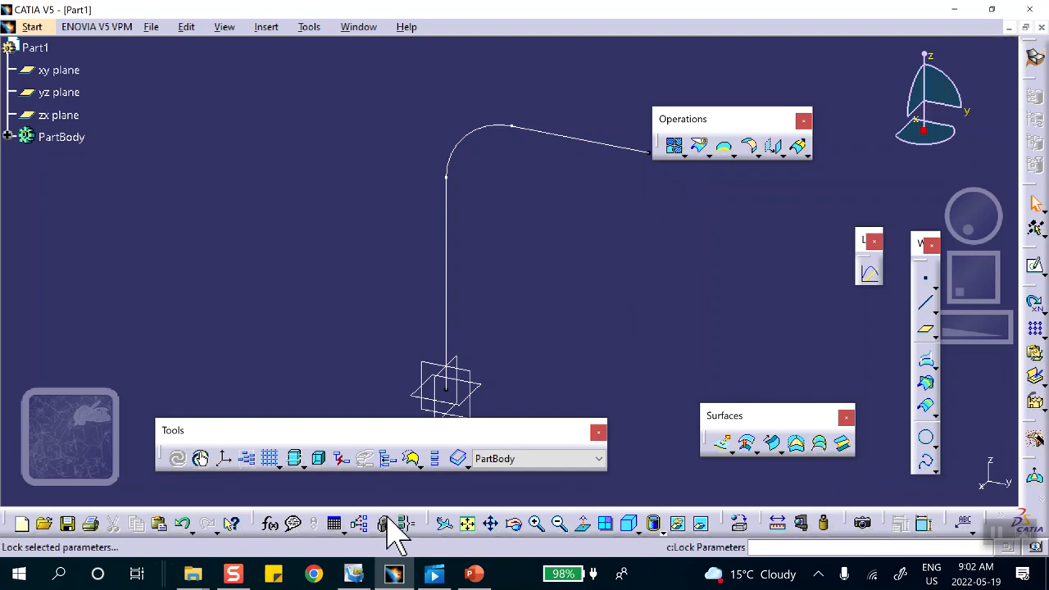
Apply the Aluminium material from the metal library to Part1
left_click(738, 522)
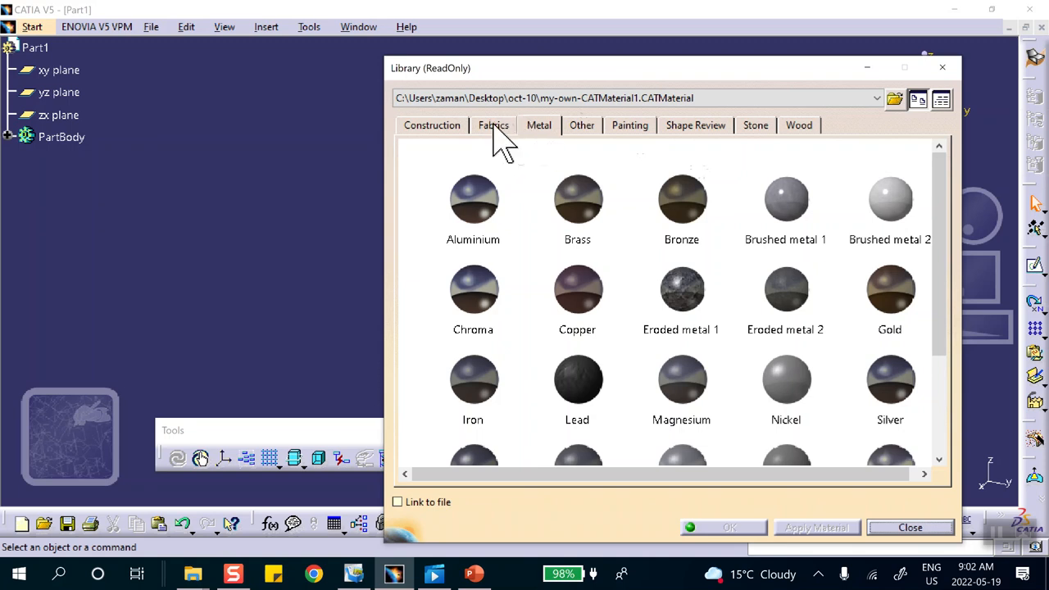
left_click(472, 201)
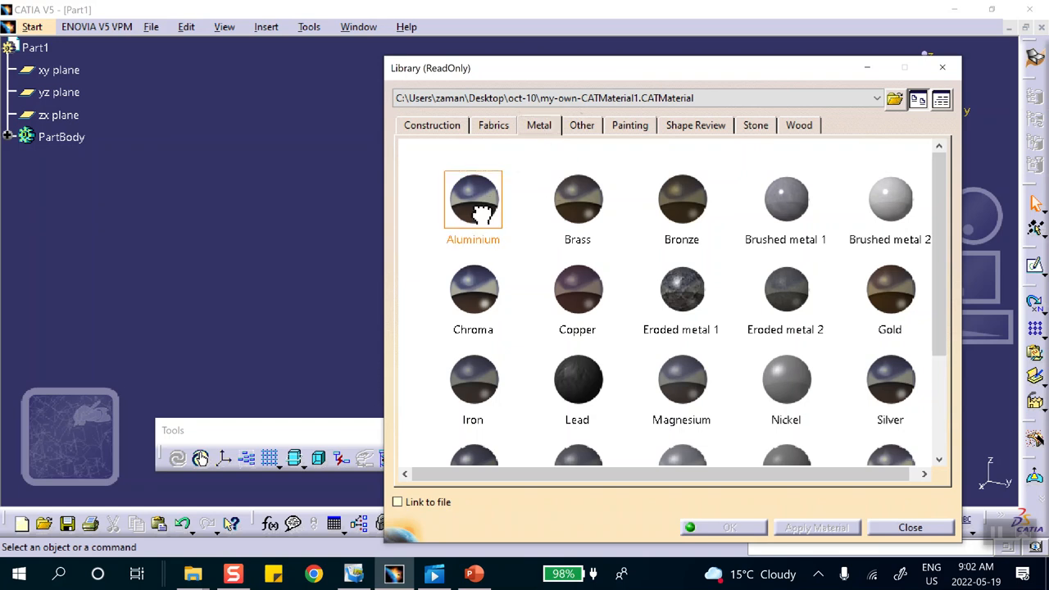
left_click(47, 49)
left_click(728, 527)
middle_click_drag(614, 312, 574, 274)
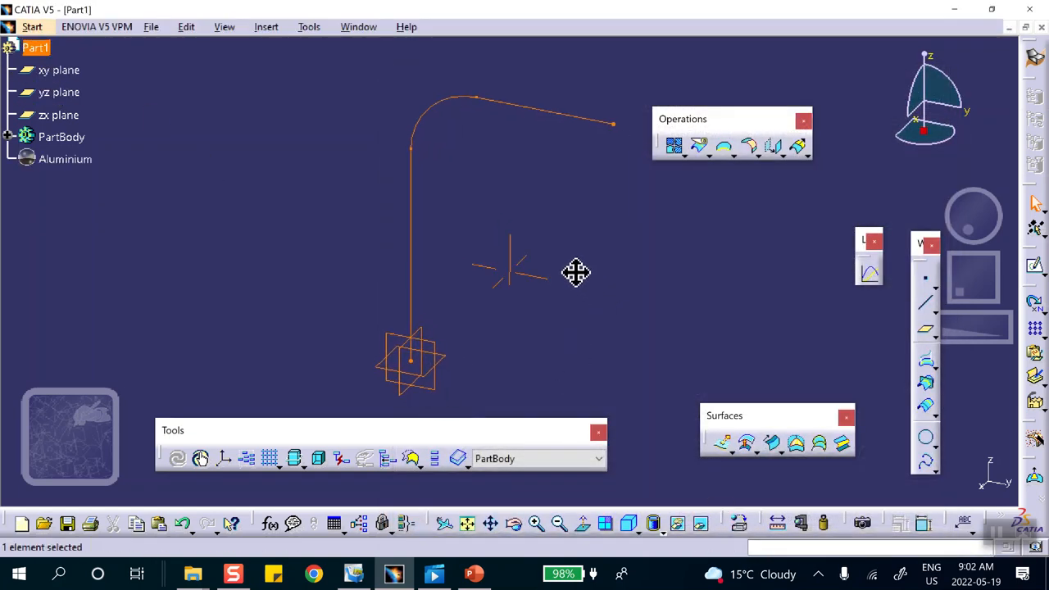
left_click(605, 286)
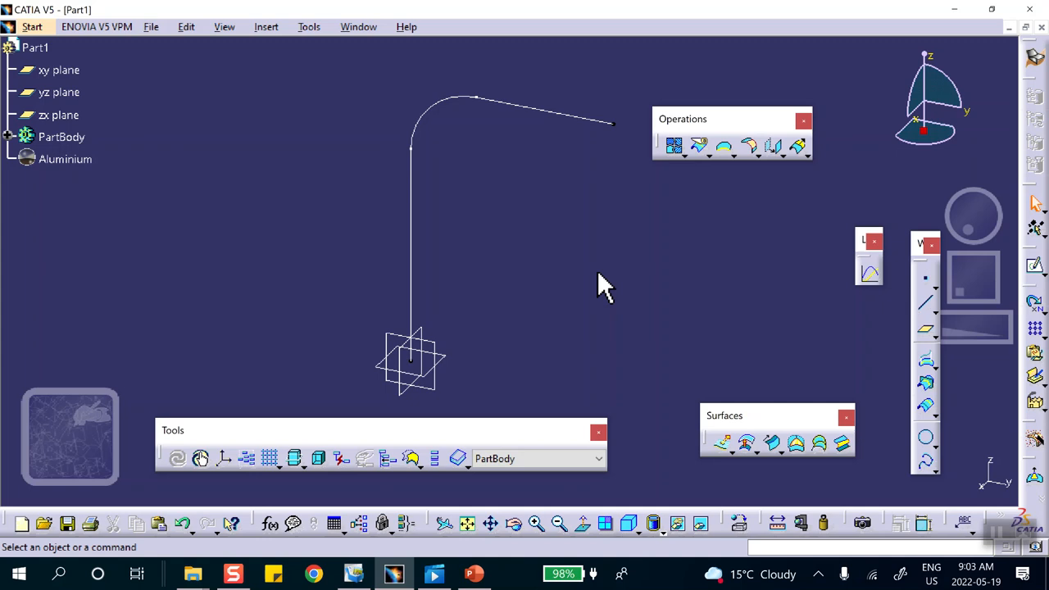
Create a coordinate point at X 3 in, Y 0 in, Z 0 in relative to the origin
left_click(927, 280)
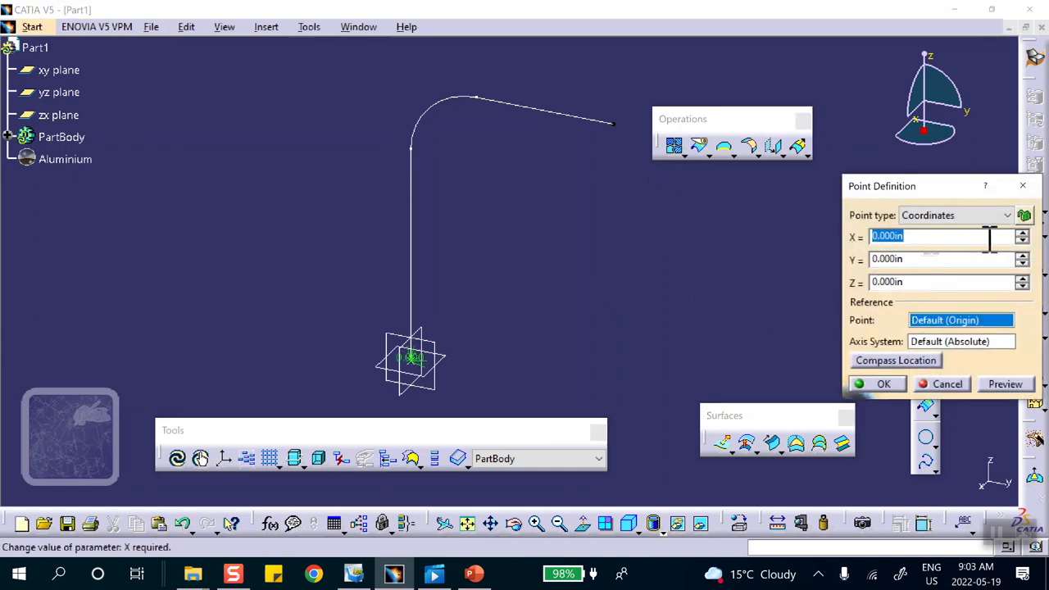
left_click(1023, 233)
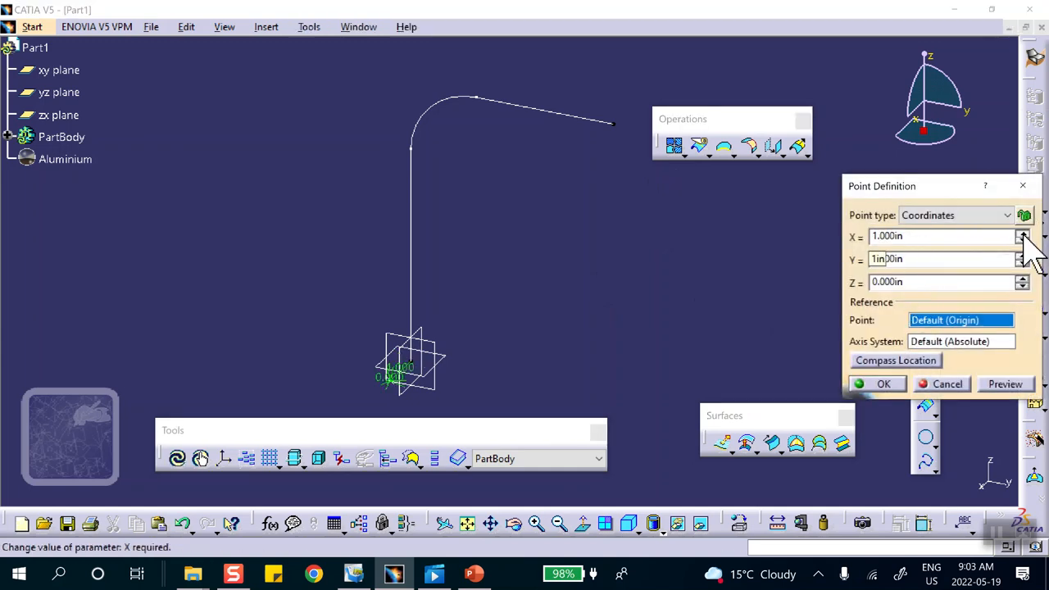
mouse_move(434, 340)
middle_mouse_down()
mouse_move(438, 270)
mouse_move(432, 328)
middle_mouse_up()
double_click(918, 236)
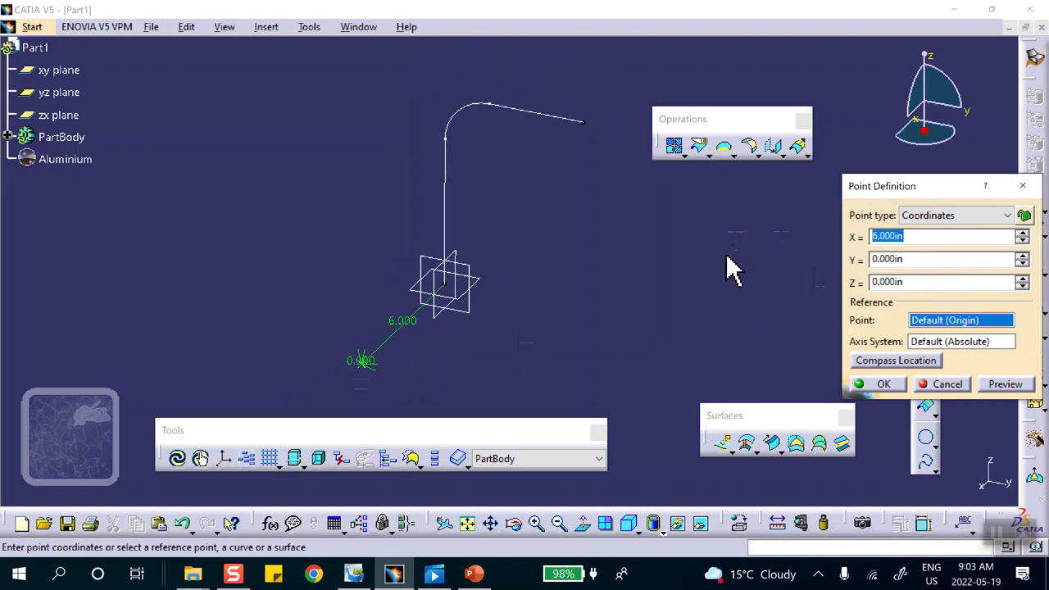
type("3")
left_click(883, 384)
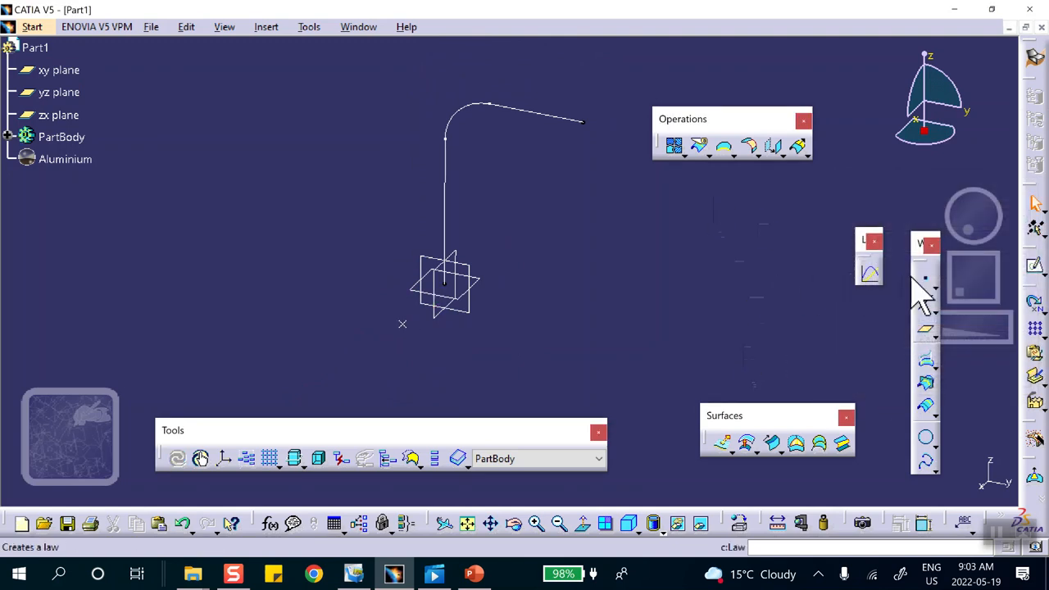
Create a coordinate point at X 0 in, Y 3 in, Z 0 in relative to the origin
left_click(925, 279)
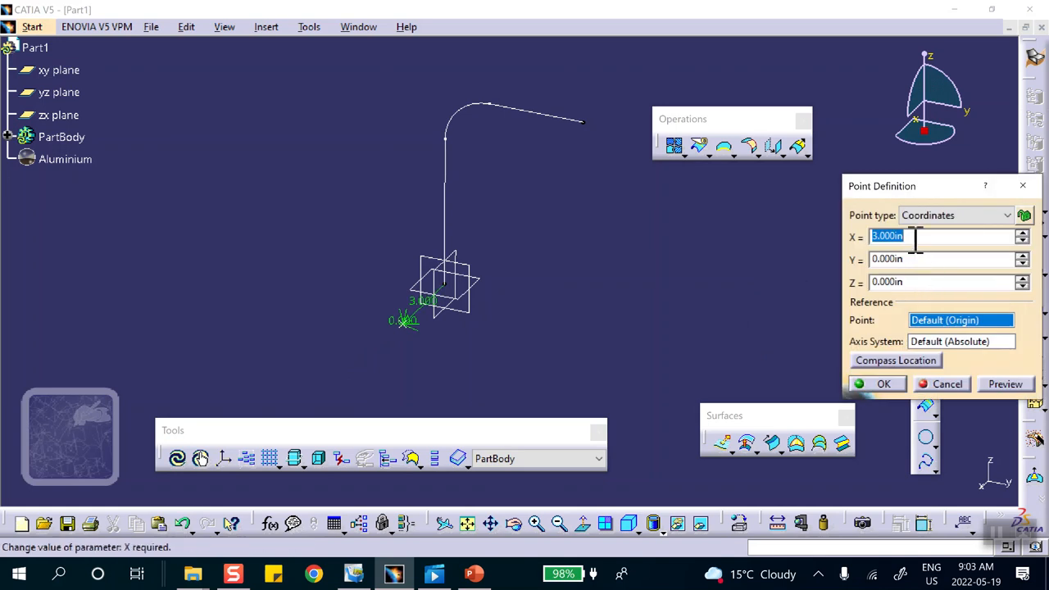
left_click(913, 258)
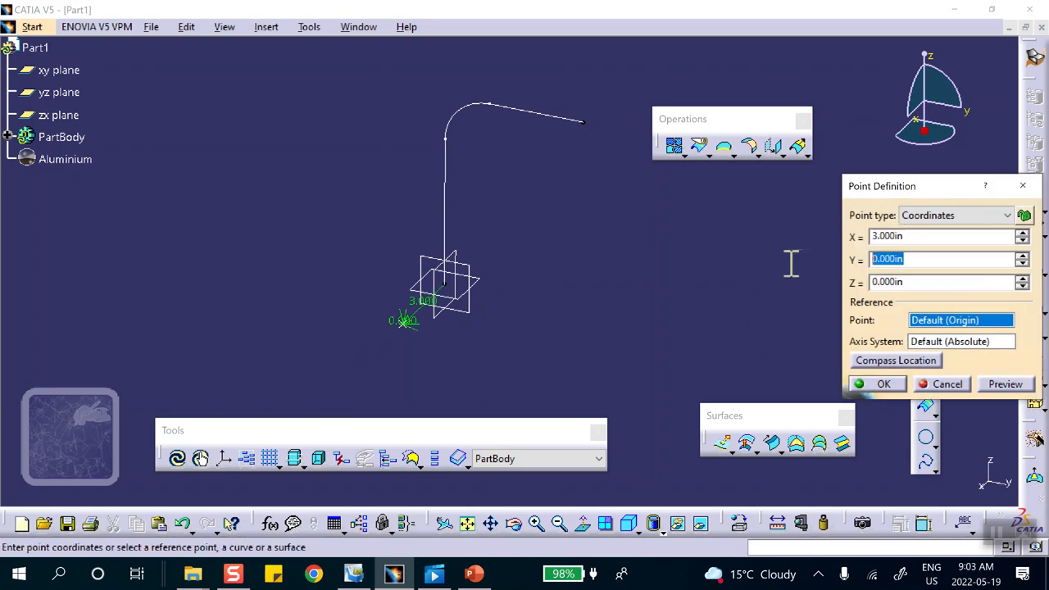
type("3")
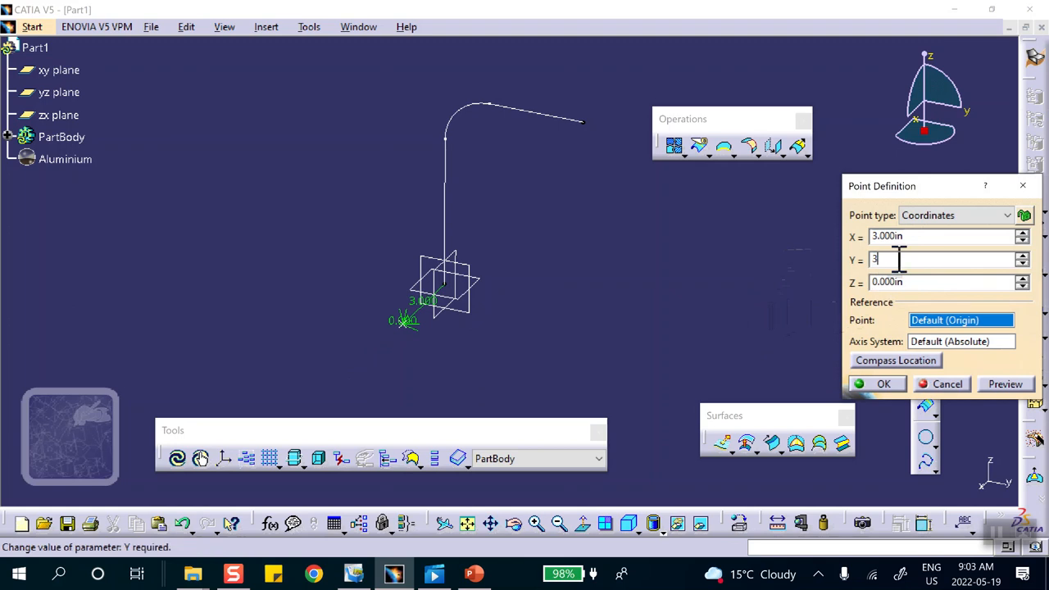
left_click(902, 236)
type("0")
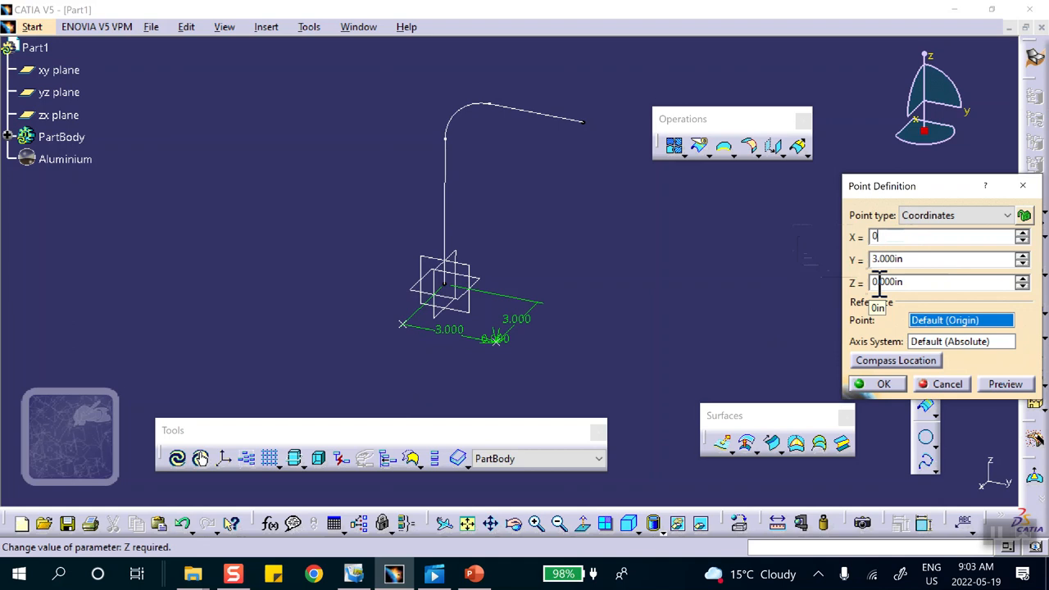
left_click(890, 385)
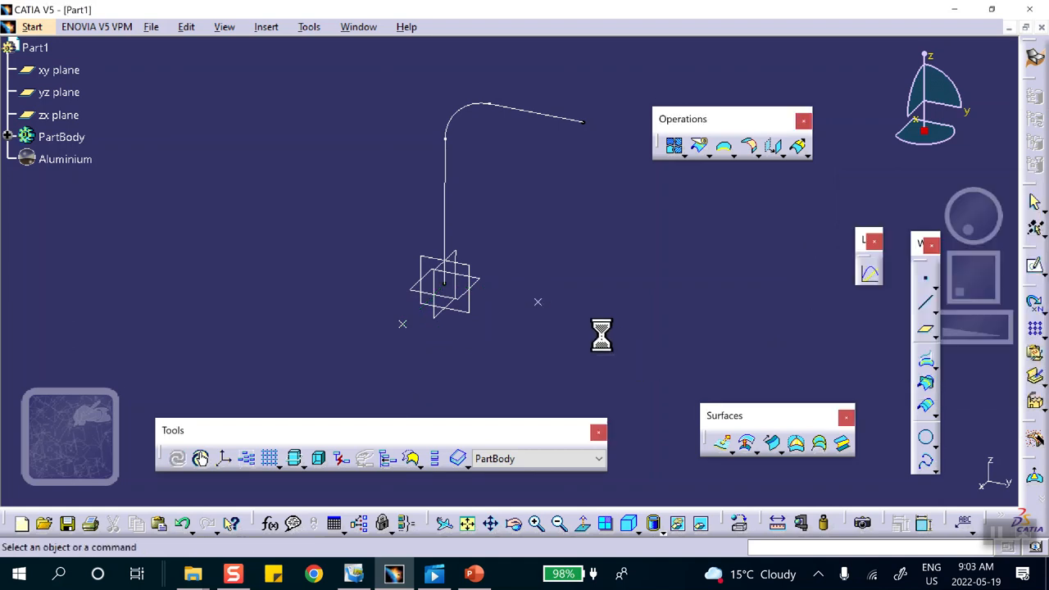
Create a coordinate point at X 3 in, Y 3 in, Z 0 in relative to the origin
left_click(928, 283)
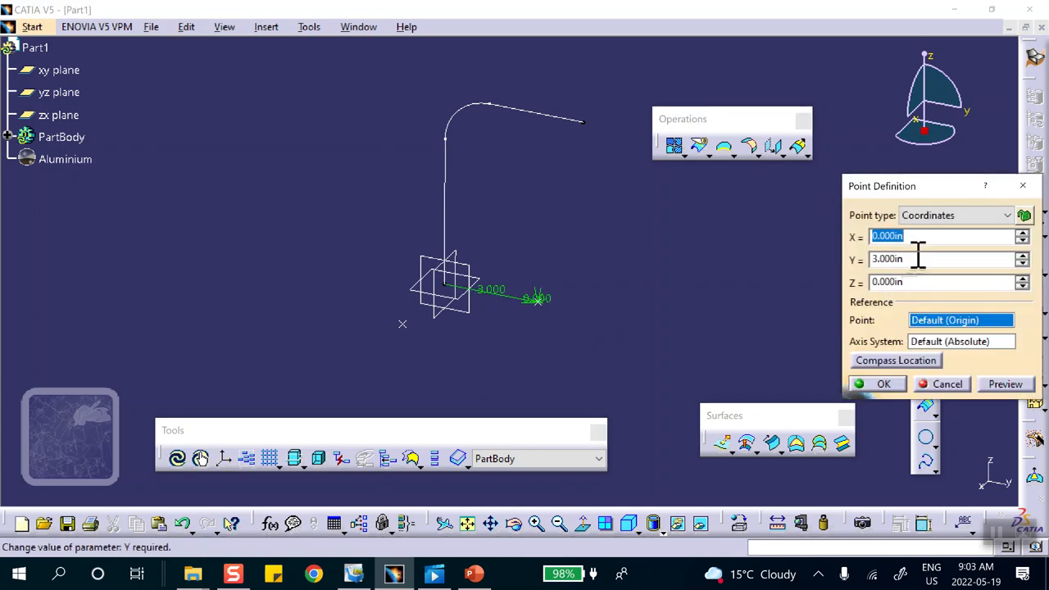
type("3")
left_click(875, 384)
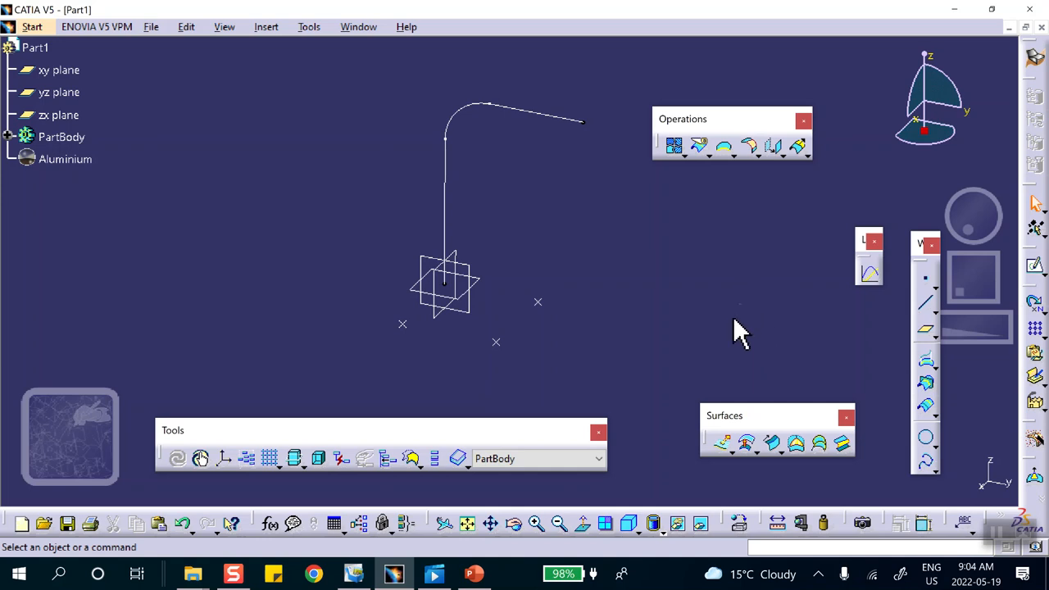
Switch the part to the Generative Structural Analysis workbench with a new Static Analysis case
left_click(33, 27)
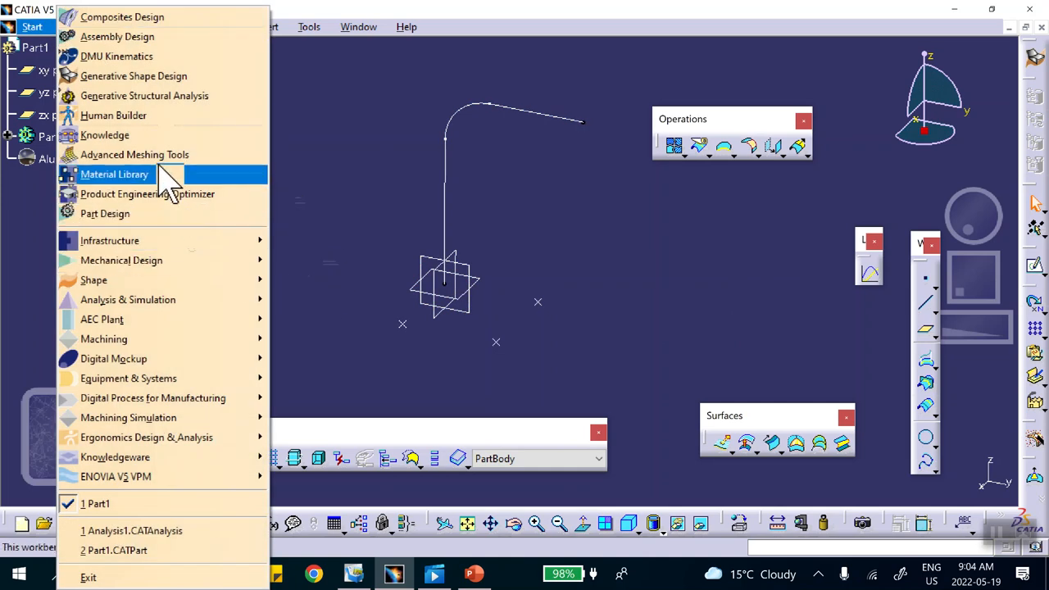
left_click(188, 95)
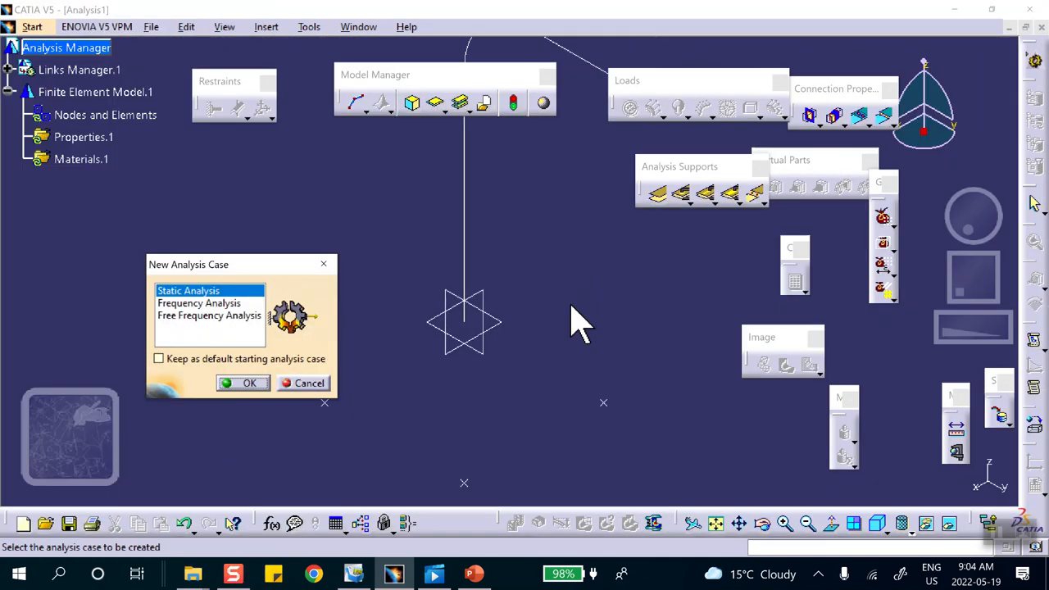
left_click(246, 383)
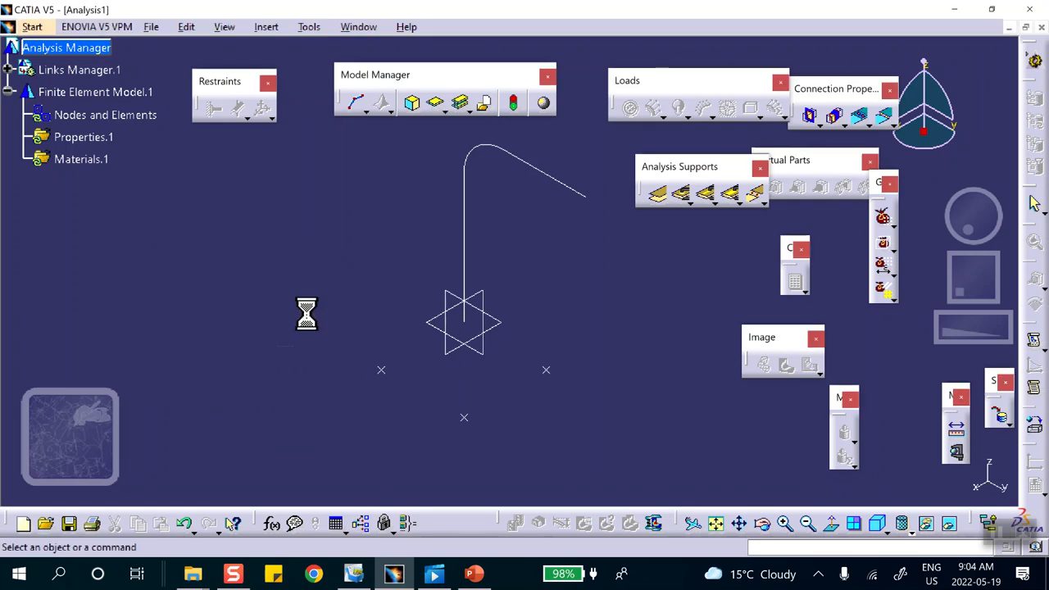
Mesh the bent rod with linear beam elements of 0.200 in size
left_click(359, 107)
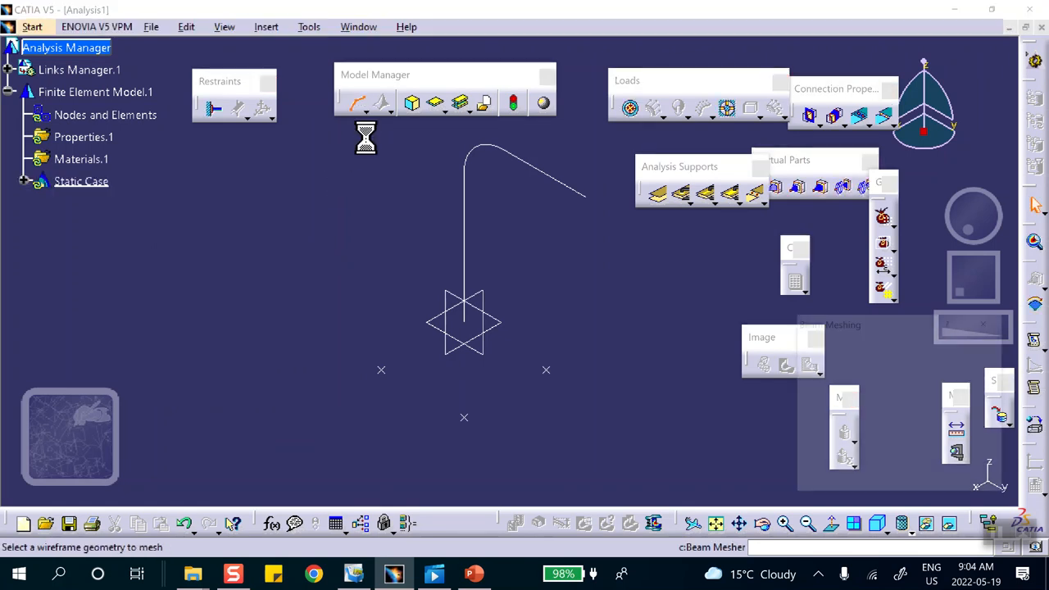
left_click(473, 174)
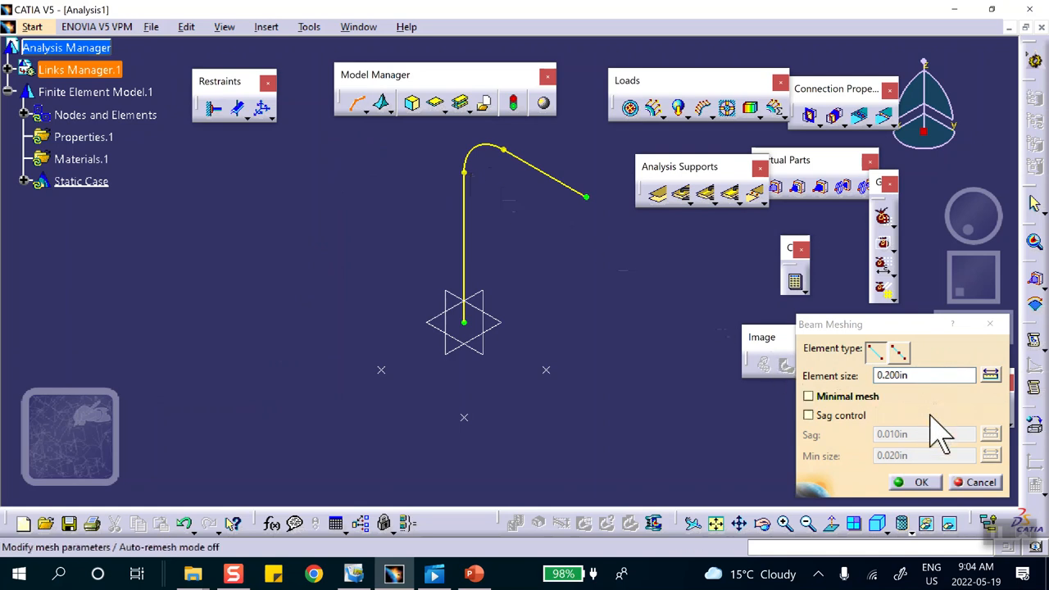
left_click(925, 482)
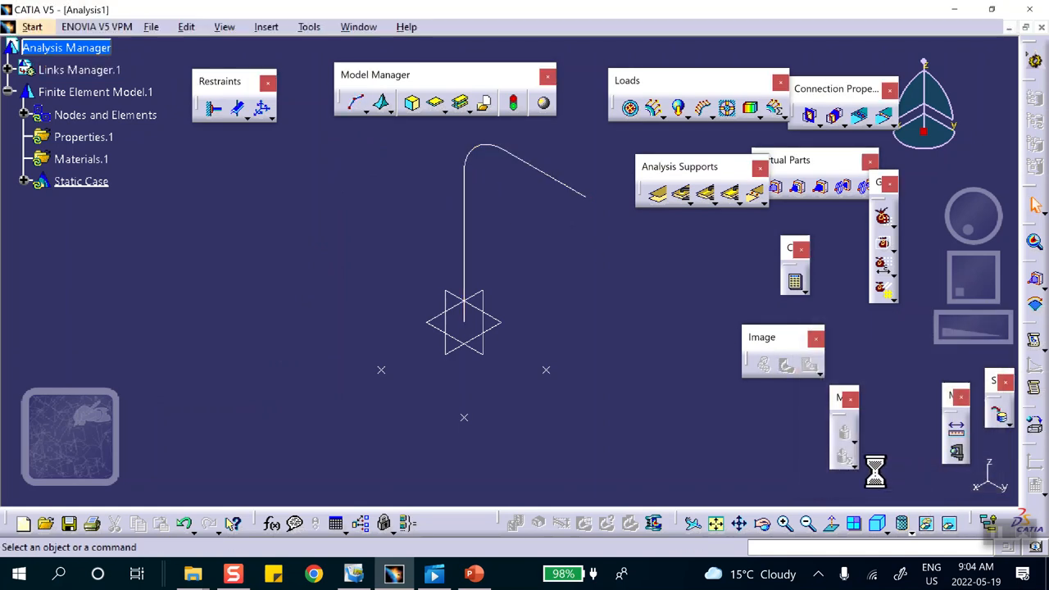
Start a 1D property of rectangular beam type with section length (Y) 1 in and height (Z) 2 in
left_click(464, 104)
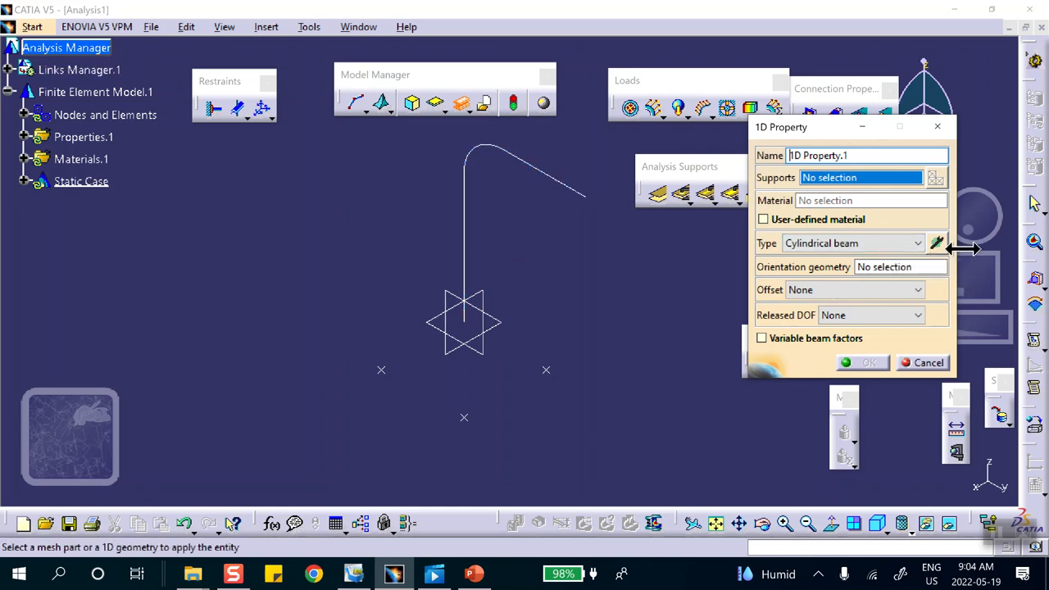
left_click(914, 245)
left_click(881, 286)
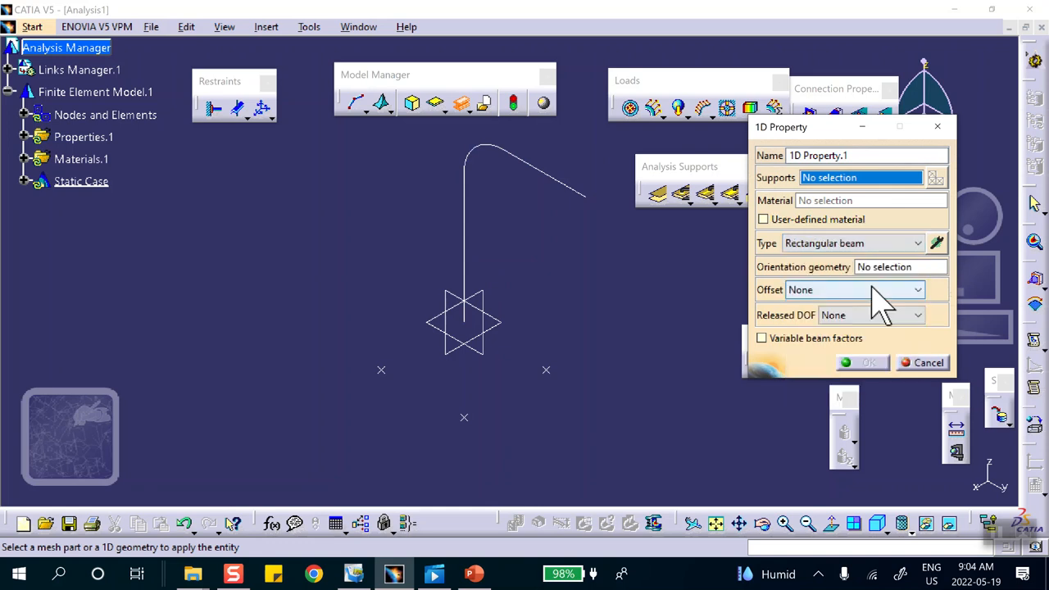
left_click(937, 242)
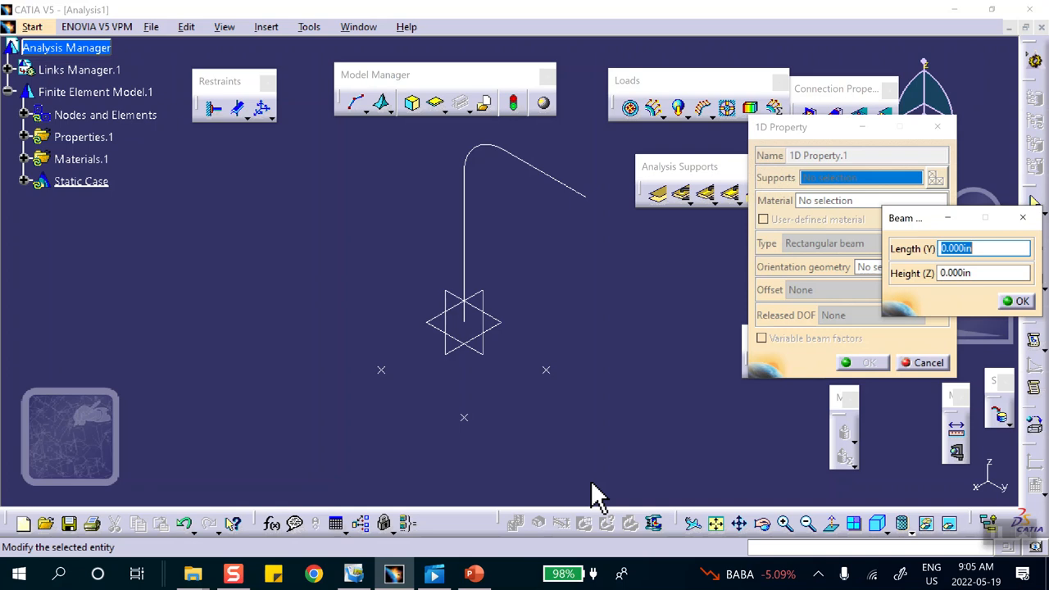
double_click(986, 249)
type("1")
left_click_drag(976, 275, 922, 276)
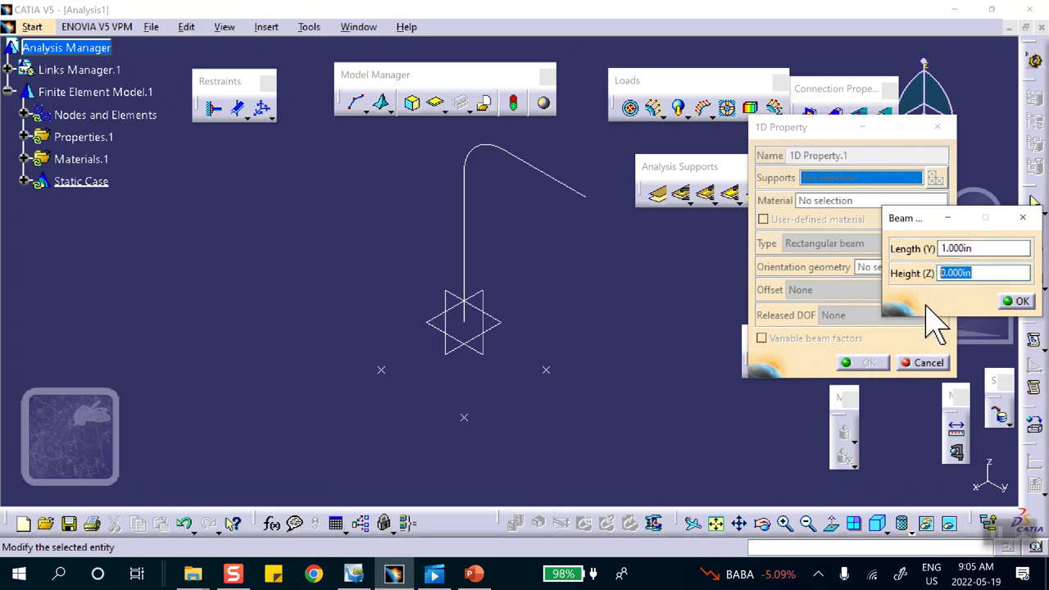
type("2")
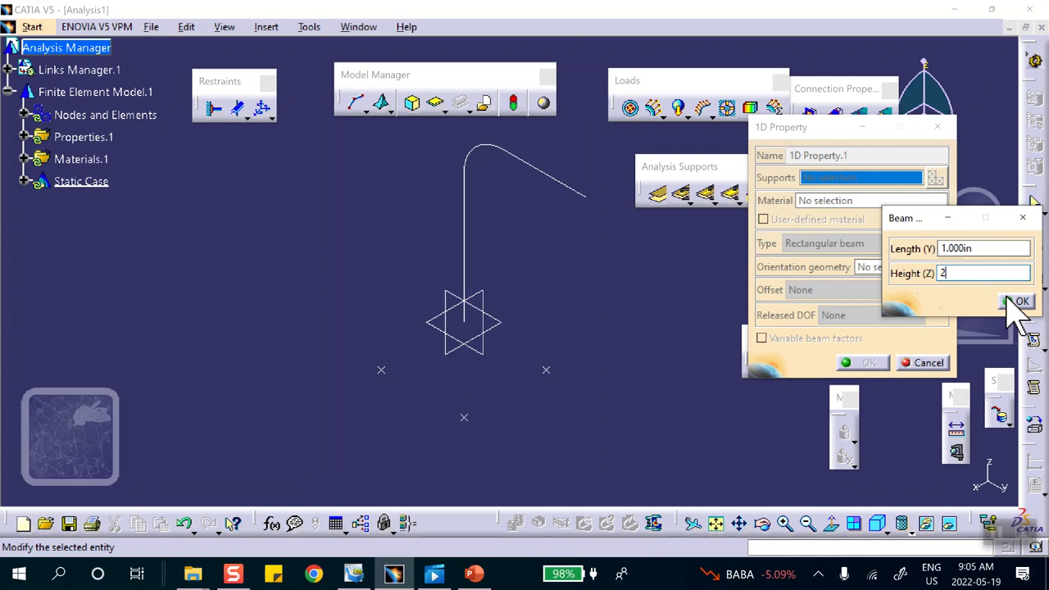
left_click(1015, 301)
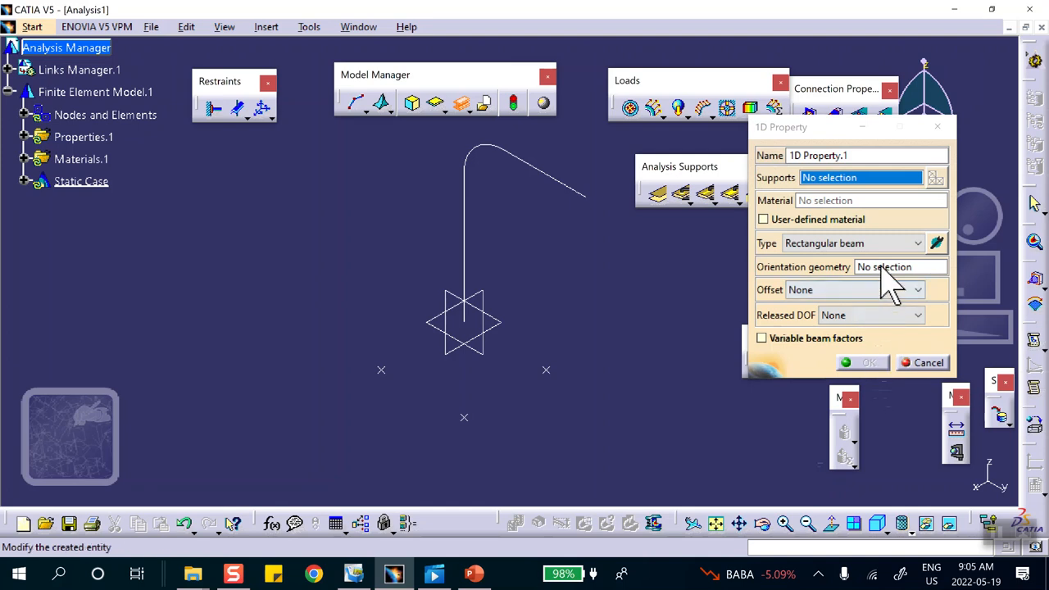
Use the point at X 3 in, Y 0 in as the 1D property's orientation geometry and the bent rod as its support
left_click(884, 269)
left_click(385, 370)
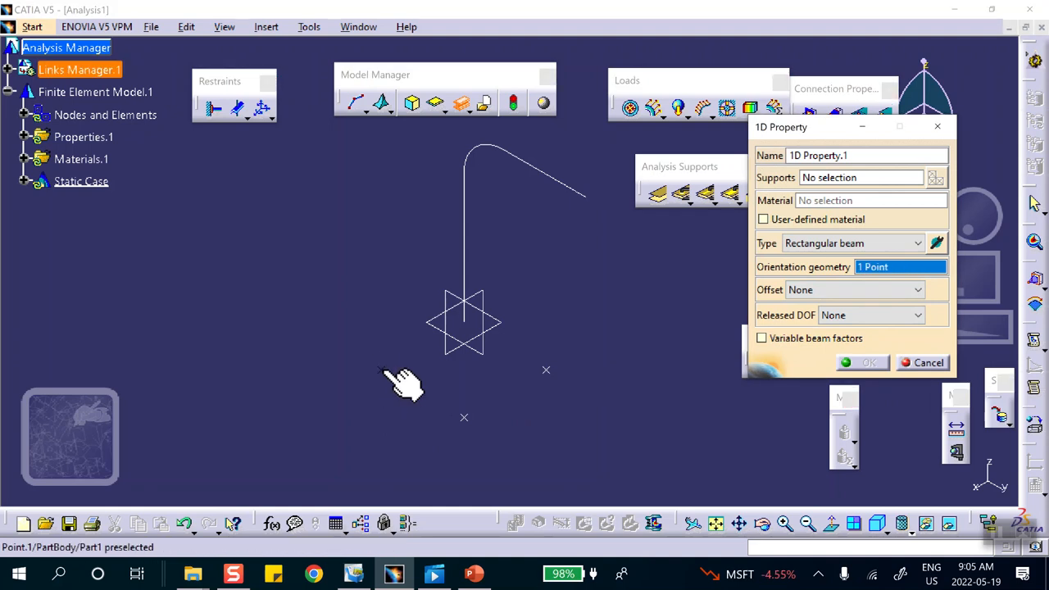
left_click(844, 182)
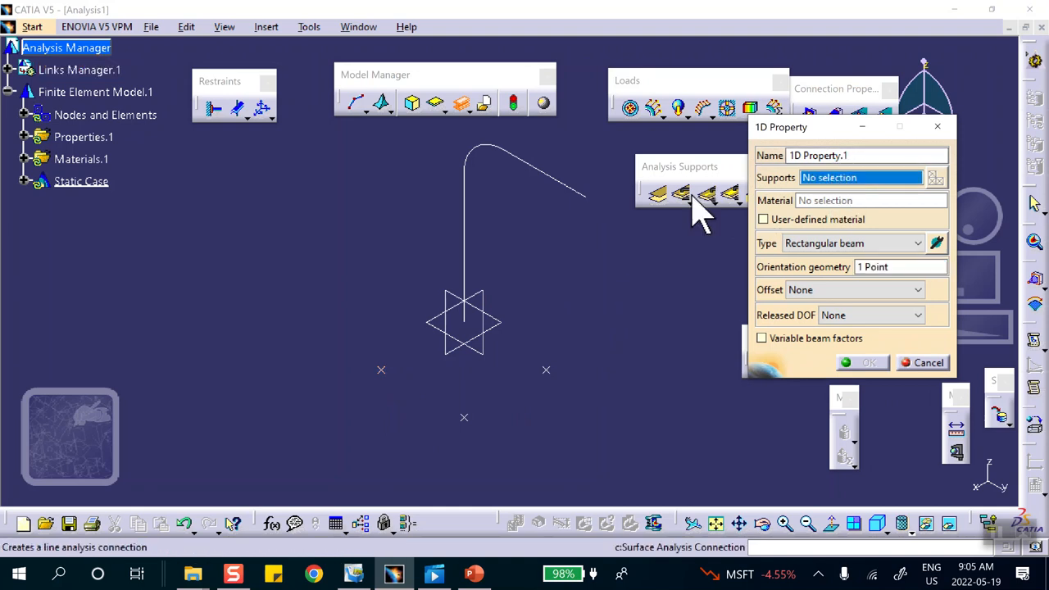
left_click(577, 196)
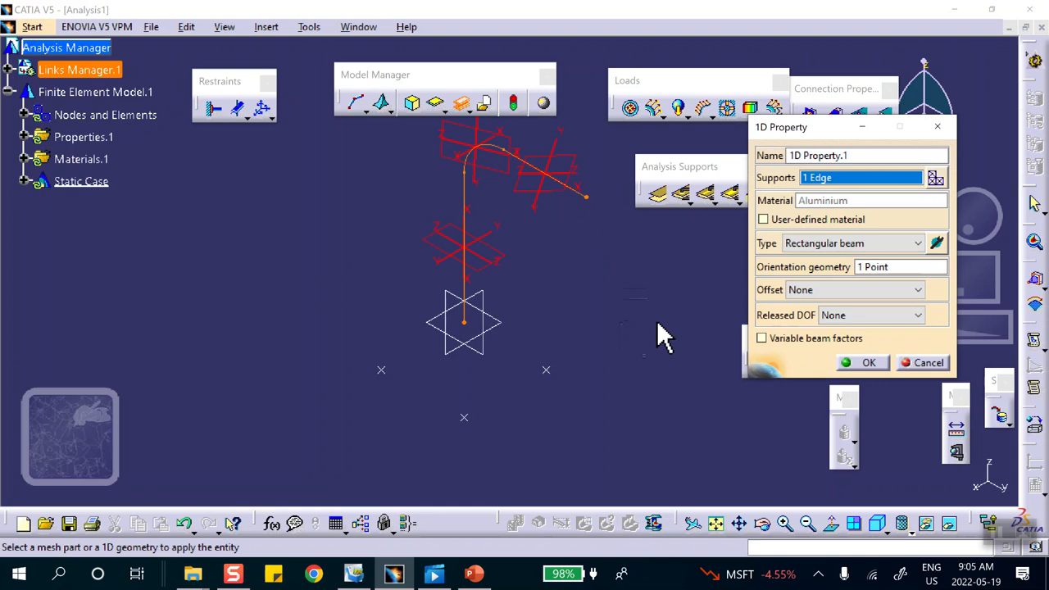
Try the points at (0, 3, 0), (3, 3, 0) and (0, 3, 0) again as orientation geometry, comparing the beam section's direction
middle_click_drag(628, 335, 518, 315)
left_click(899, 268)
left_click(900, 269)
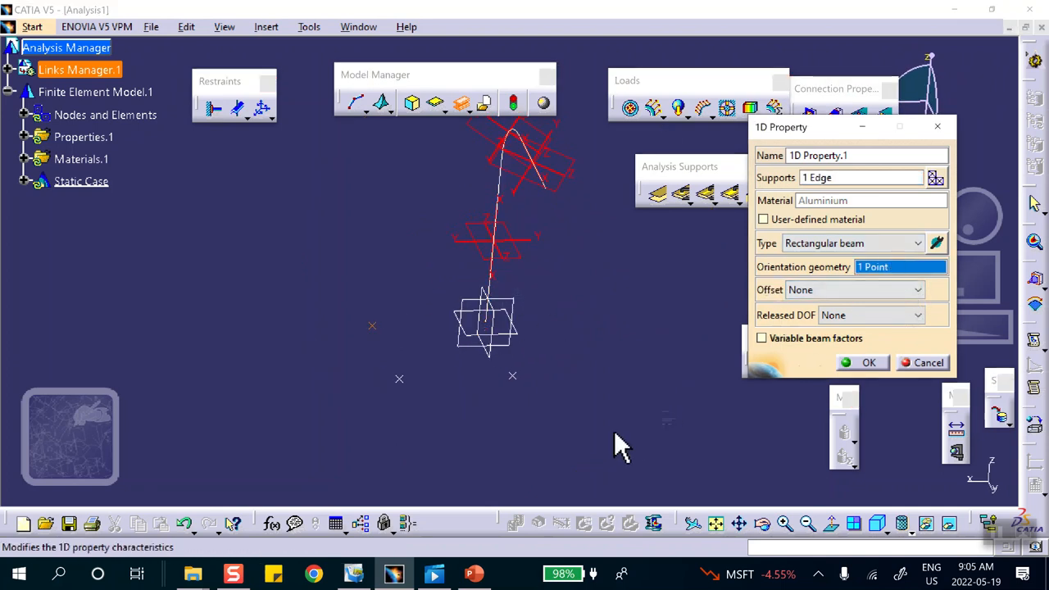
left_click(517, 377)
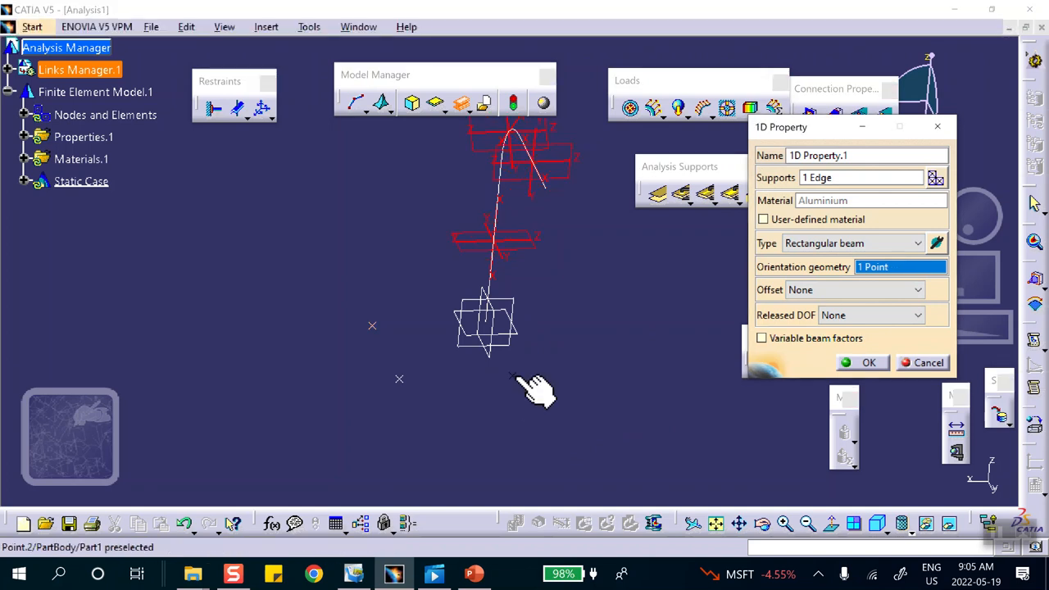
middle_click_drag(474, 446, 694, 384)
middle_click_drag(564, 407, 530, 400)
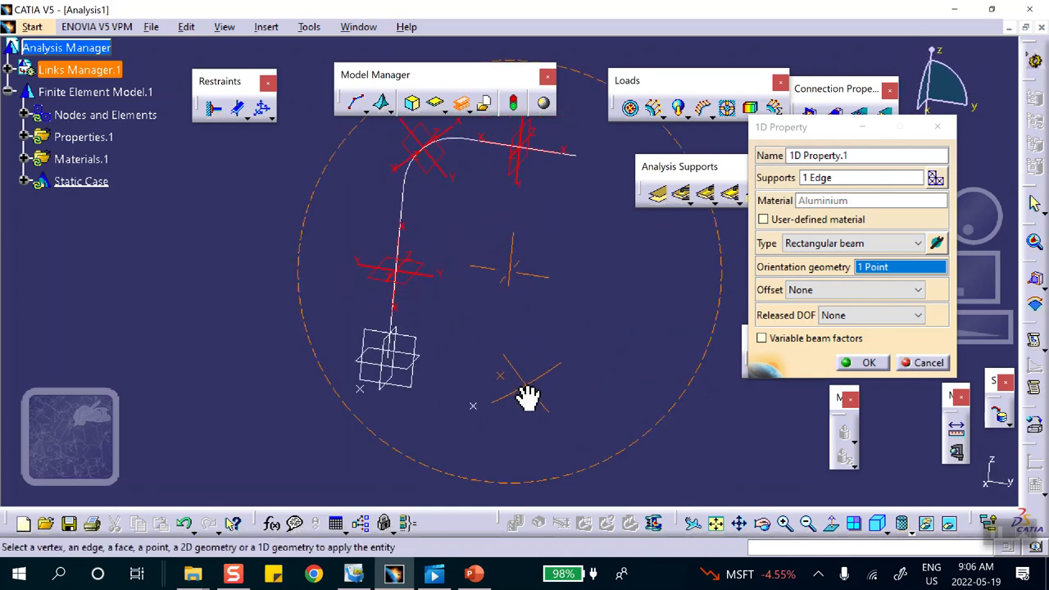
left_click(475, 407)
middle_click_drag(555, 354, 354, 354)
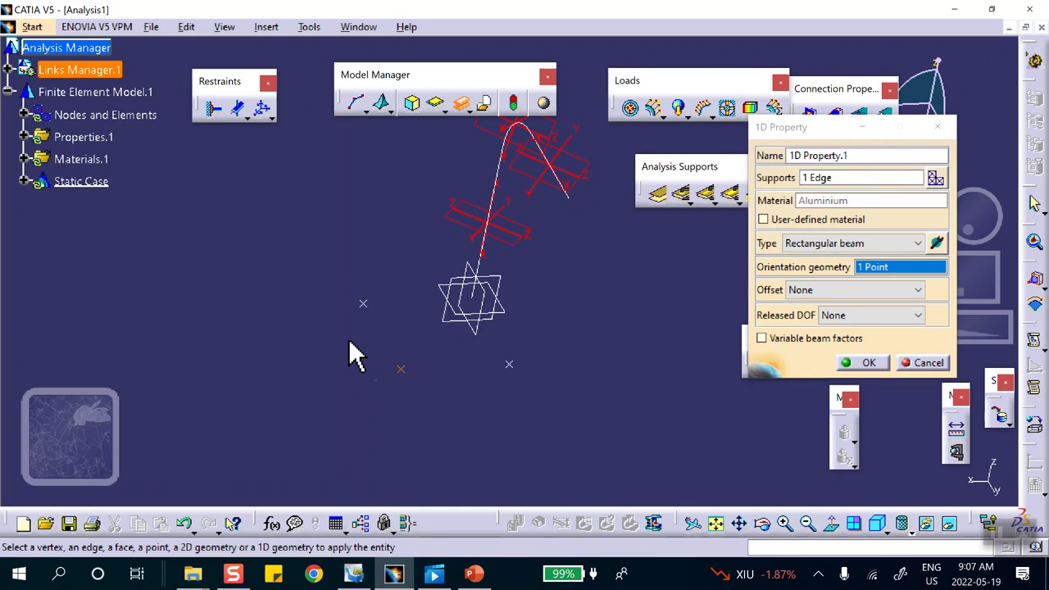
left_click(510, 364)
middle_click_drag(569, 328, 496, 331)
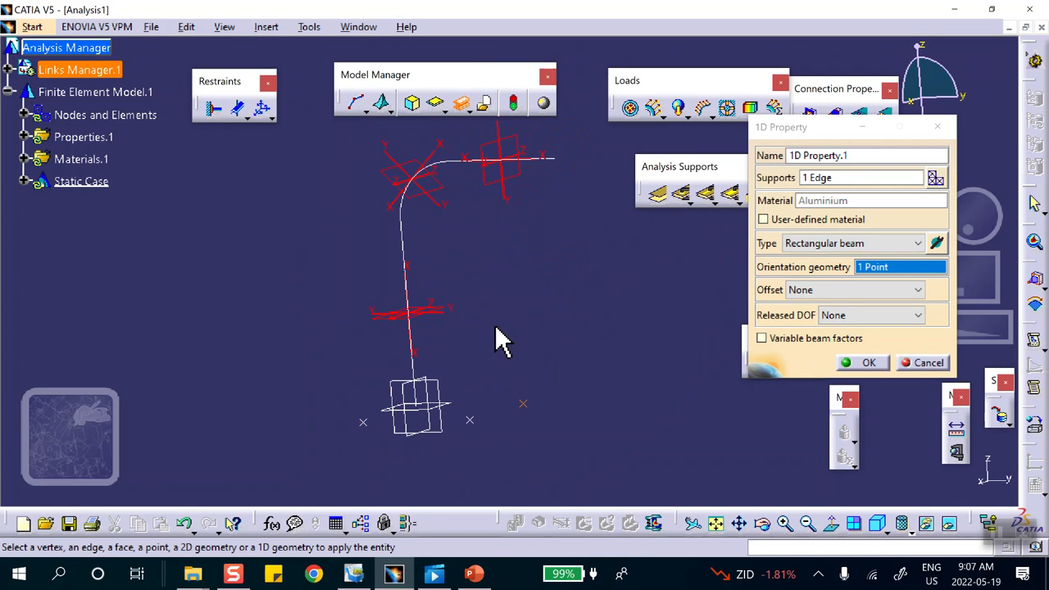
Cancel the rectangular 1D property and close Analysis1 without saving
left_click(934, 364)
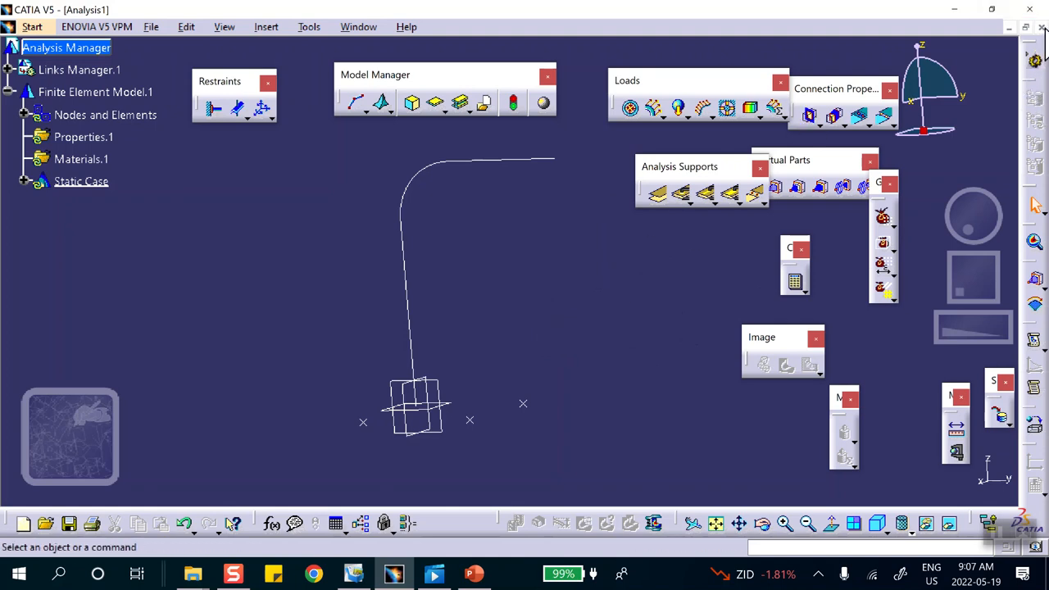
left_click(1041, 28)
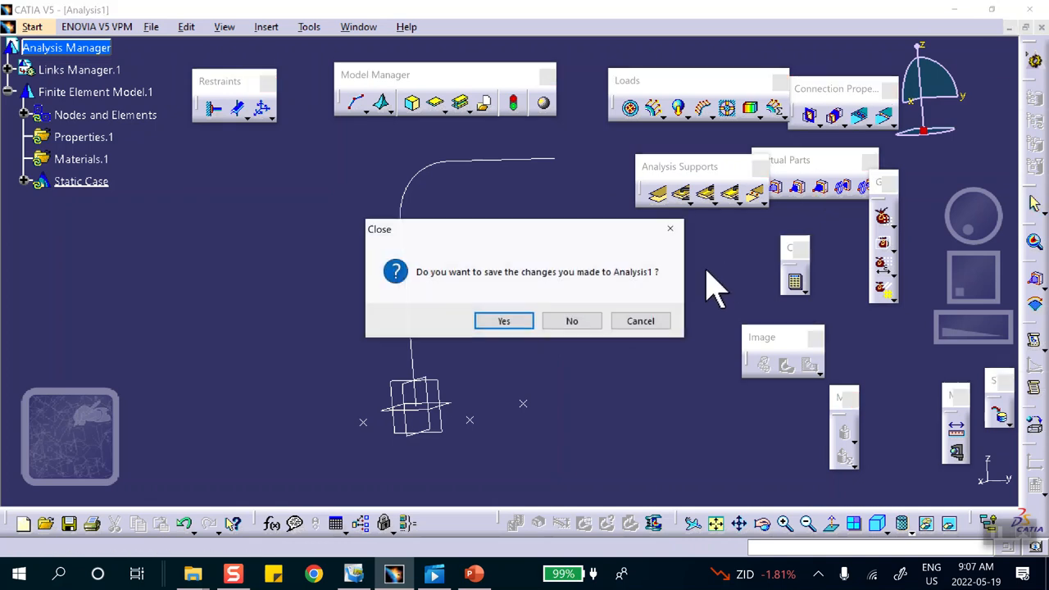
left_click(572, 321)
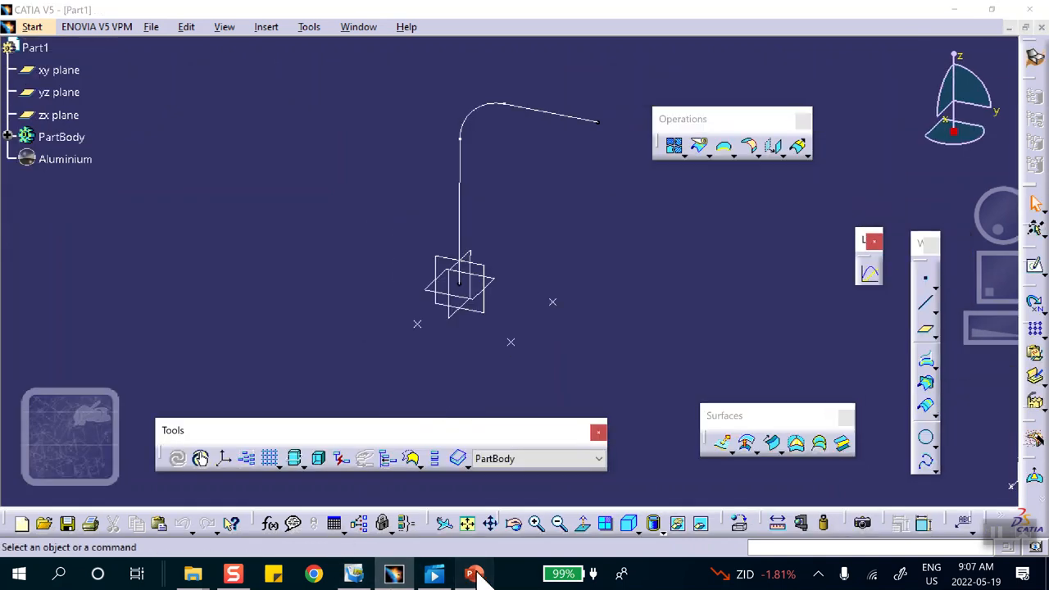
Switch to PowerPoint to review the lecture's agenda slide, and return to the CATIA part
key("alt+Tab")
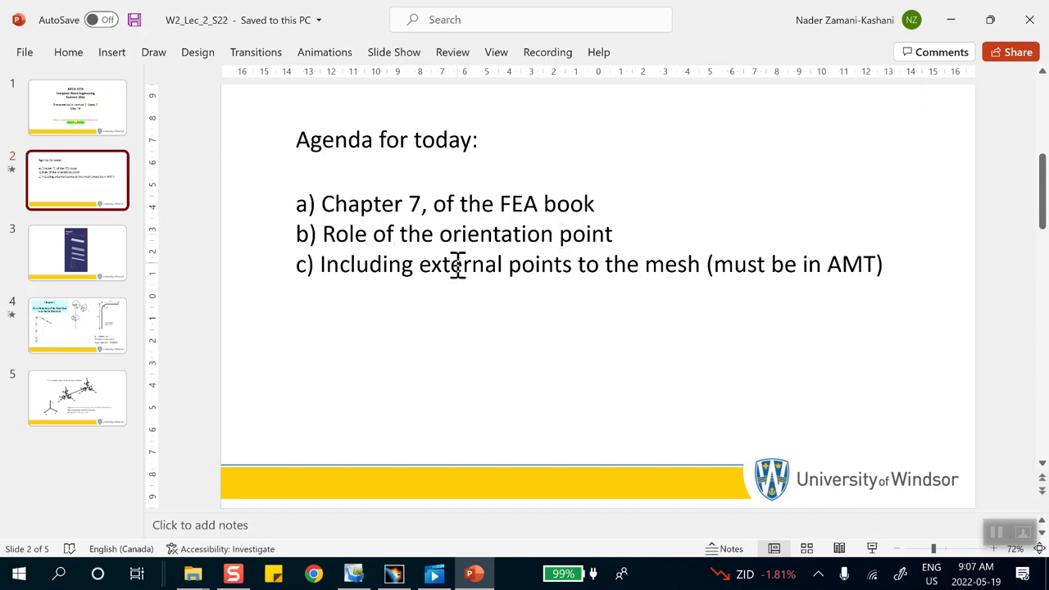
left_click(952, 23)
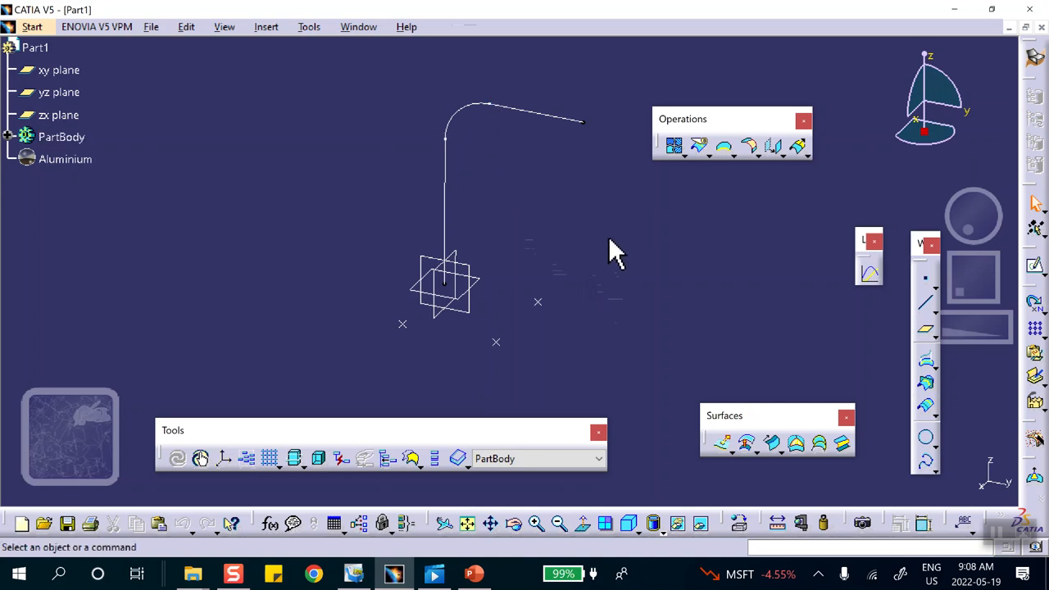
Switch the part to Generative Structural Analysis with a new Static Analysis case
left_click(32, 33)
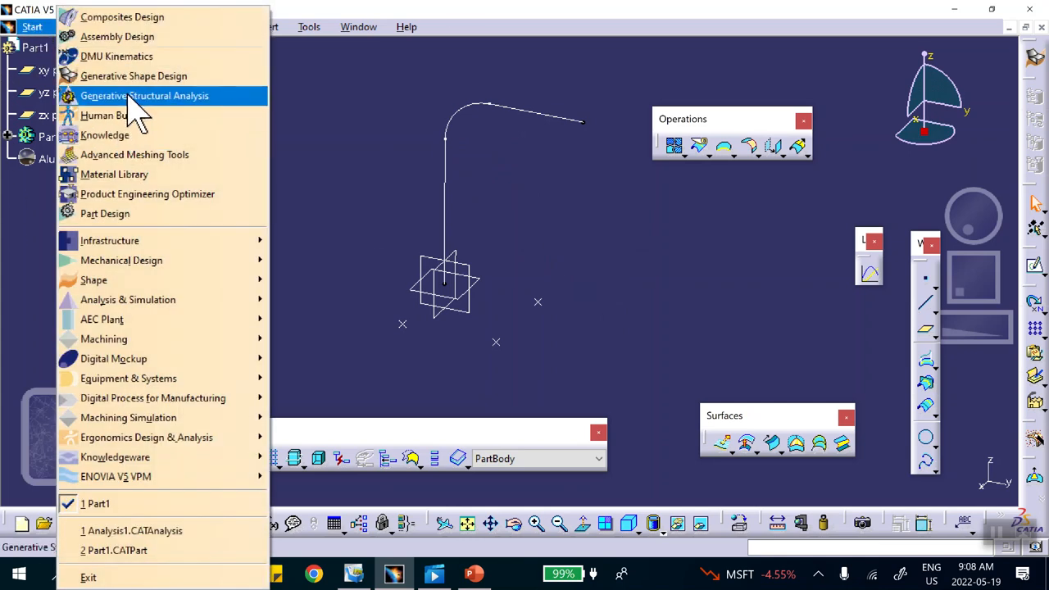
left_click(129, 96)
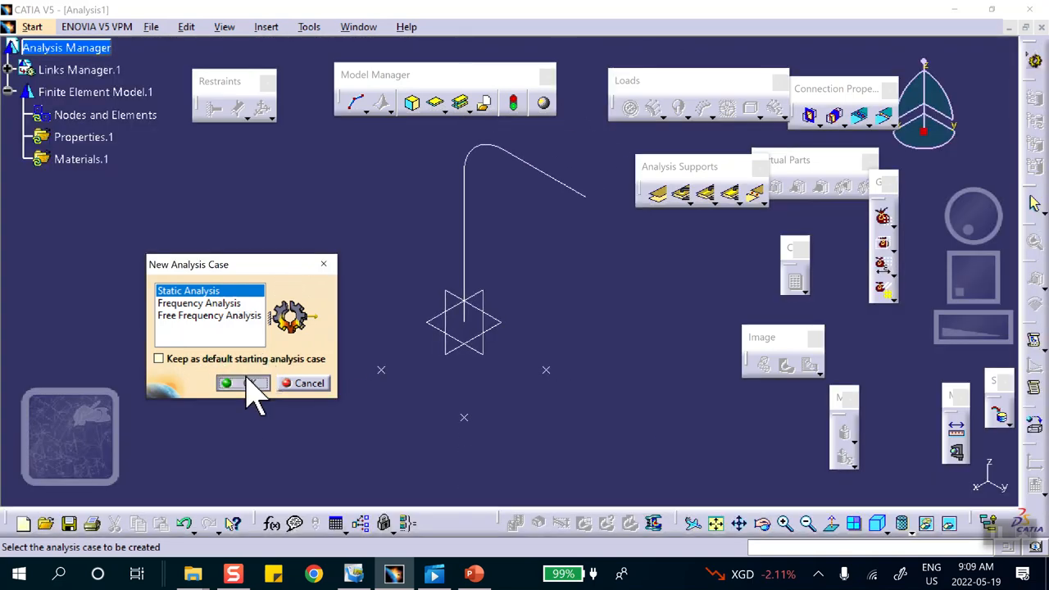
left_click(245, 383)
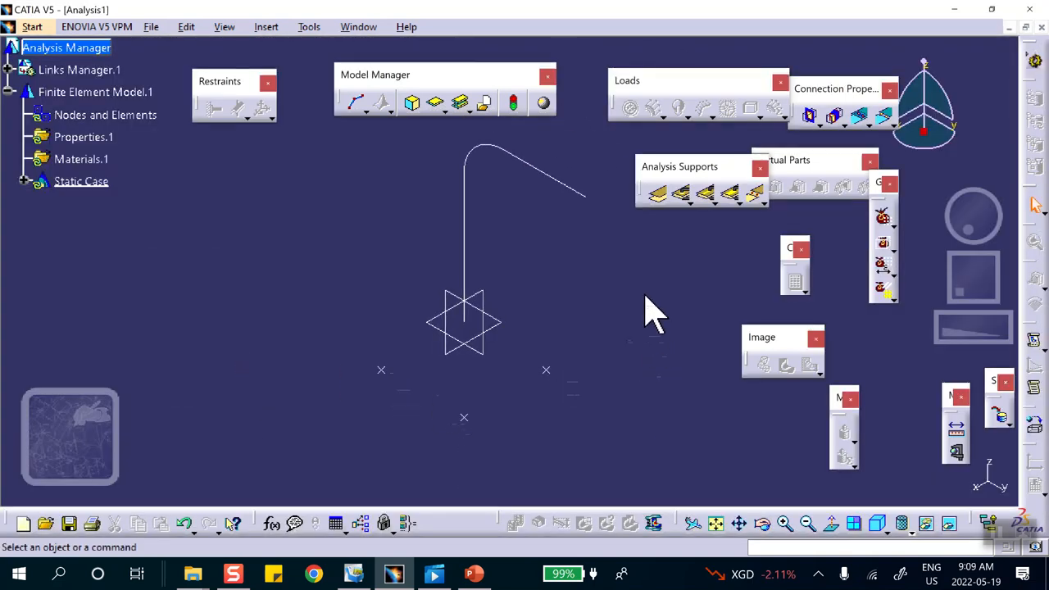
Create a linear beam mesh with a 0.200 in element size on the bent rod
middle_click_drag(648, 311, 616, 325)
left_click(357, 105)
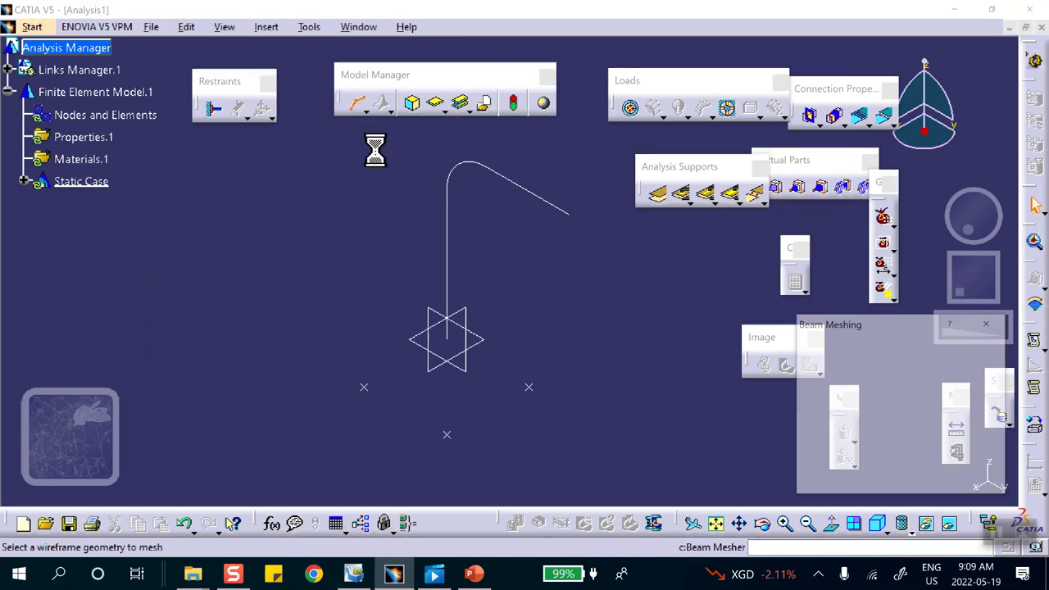
left_click(449, 238)
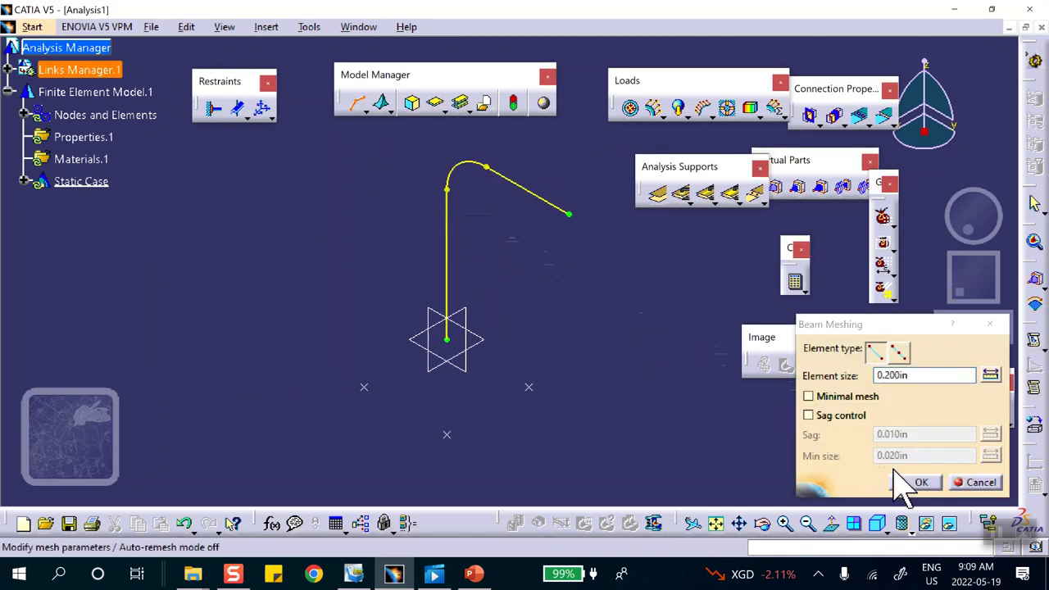
left_click(918, 484)
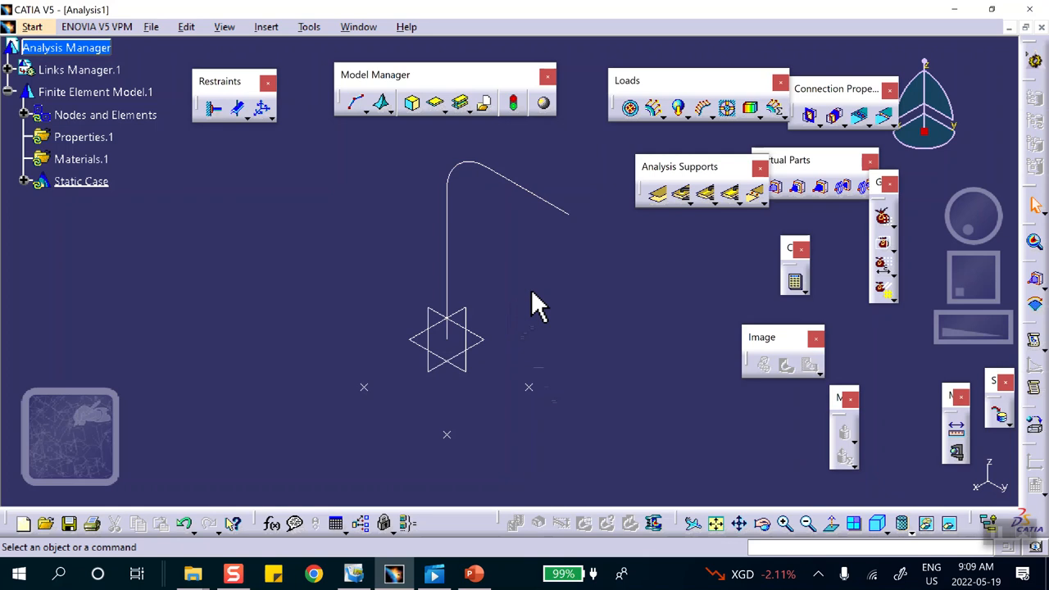
Assign the bent rod a 1D property of cylindrical beam type with a 0.25 in radius
left_click(464, 105)
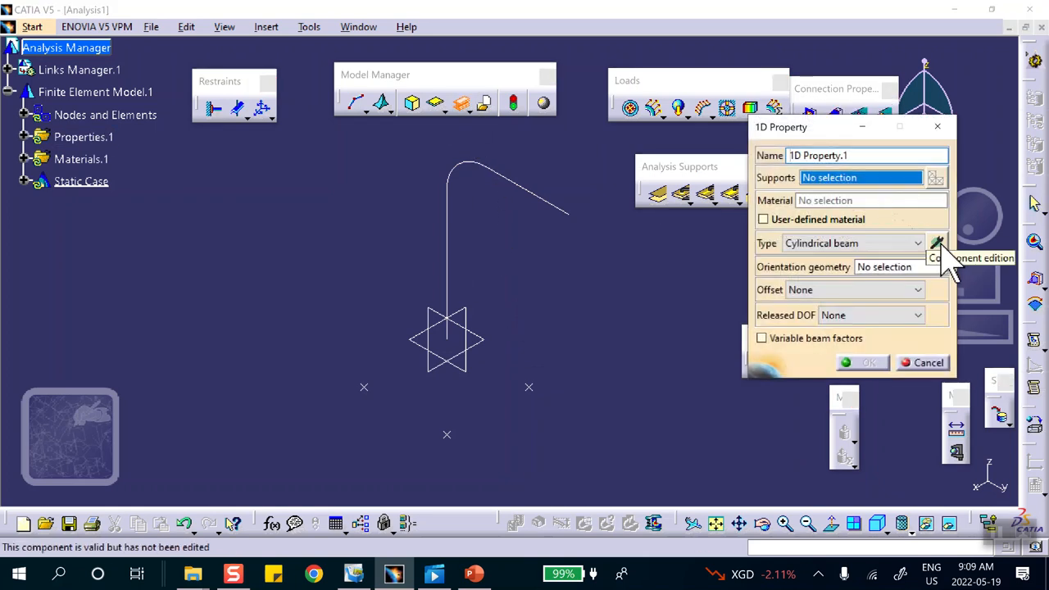
left_click(937, 243)
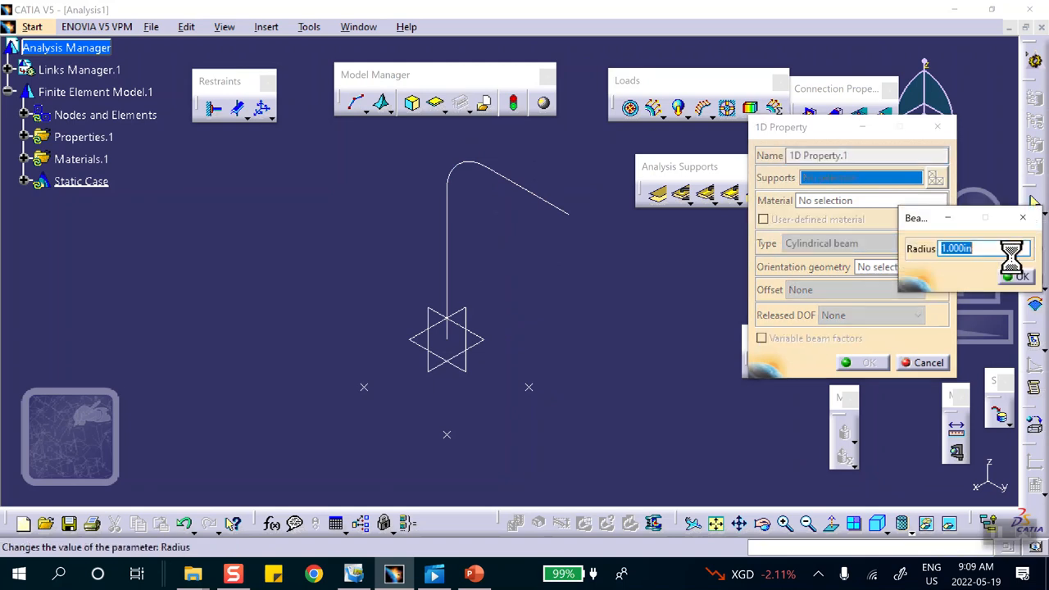
left_click(1017, 278)
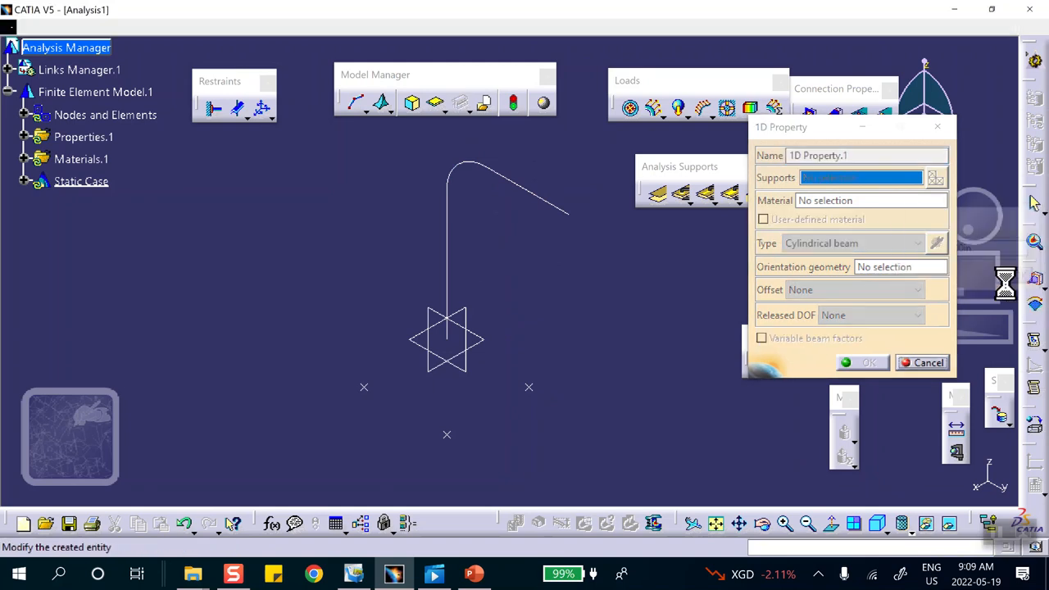
left_click(453, 271)
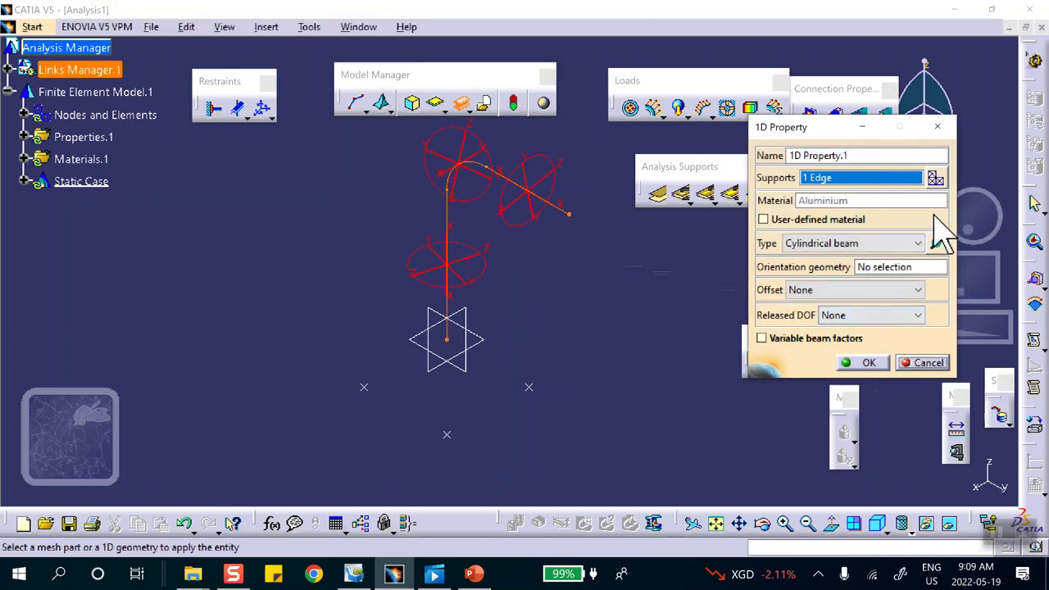
left_click(937, 243)
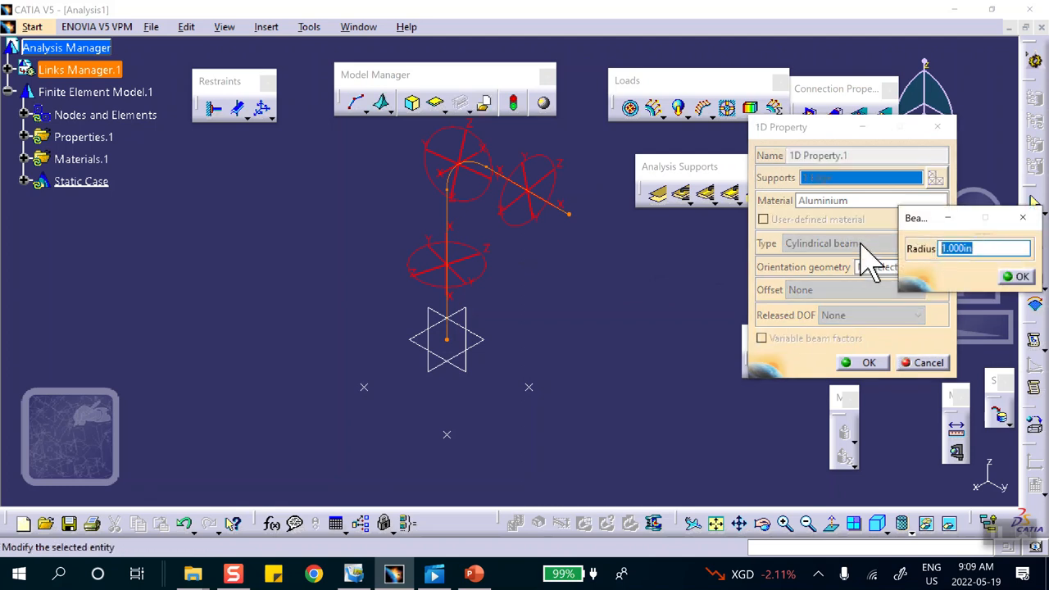
type(".25")
left_click(1010, 275)
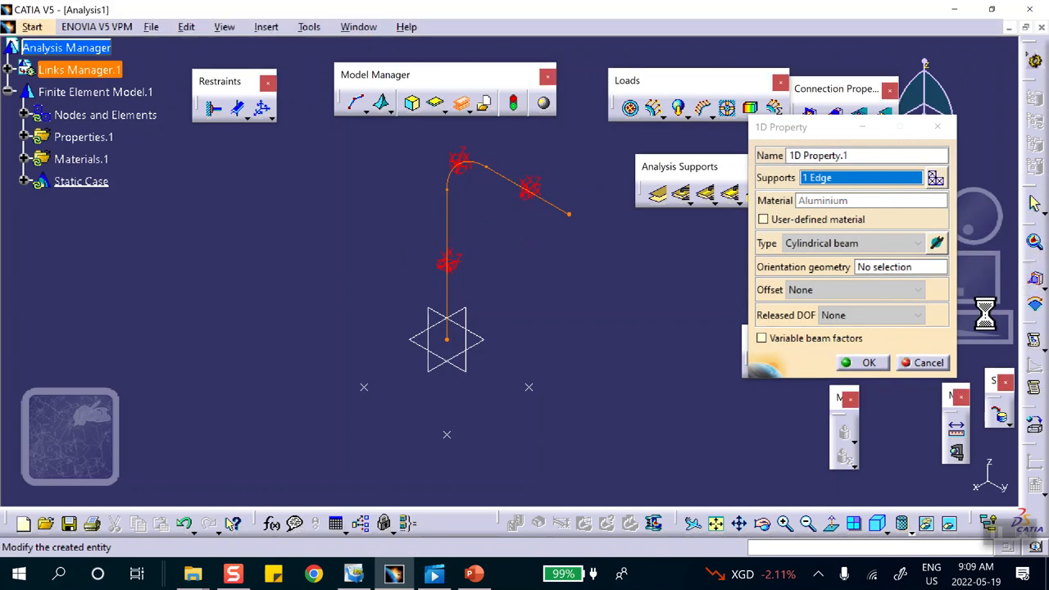
left_click(859, 362)
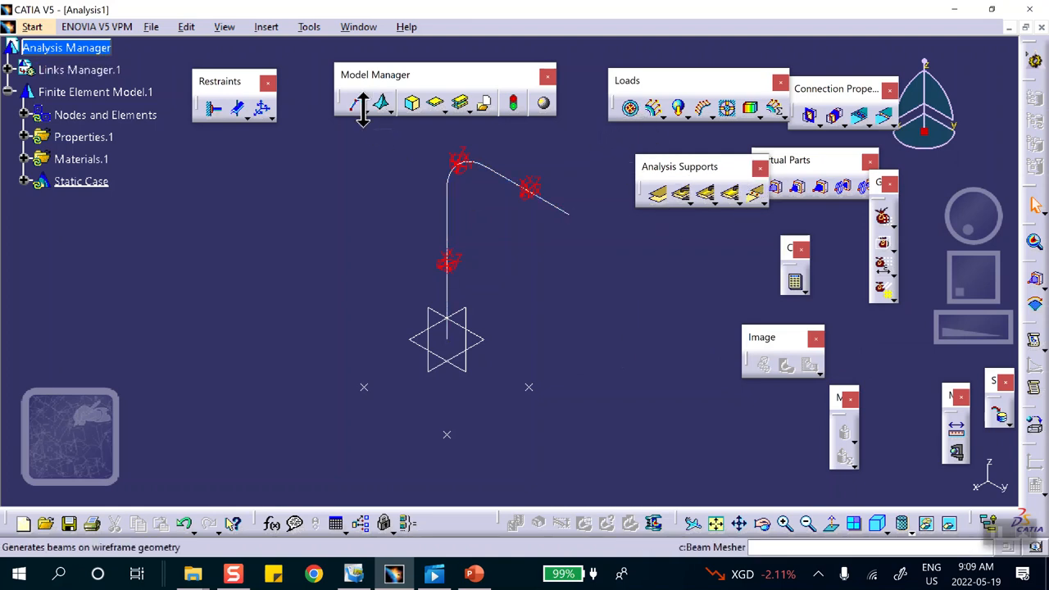
Clamp the vertex at the bottom end of the bent rod
left_click(212, 108)
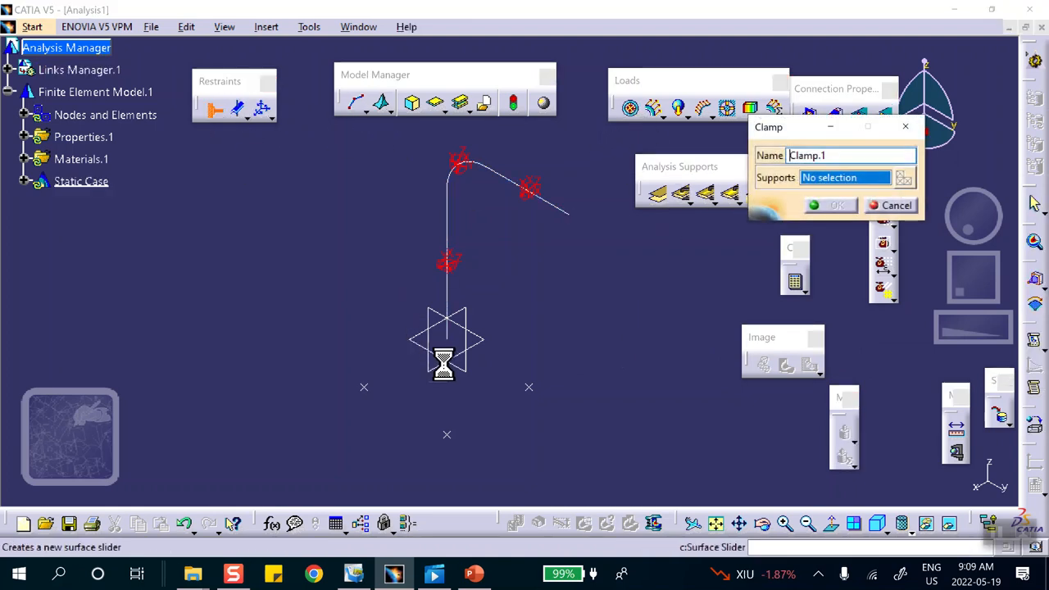
left_click(447, 339)
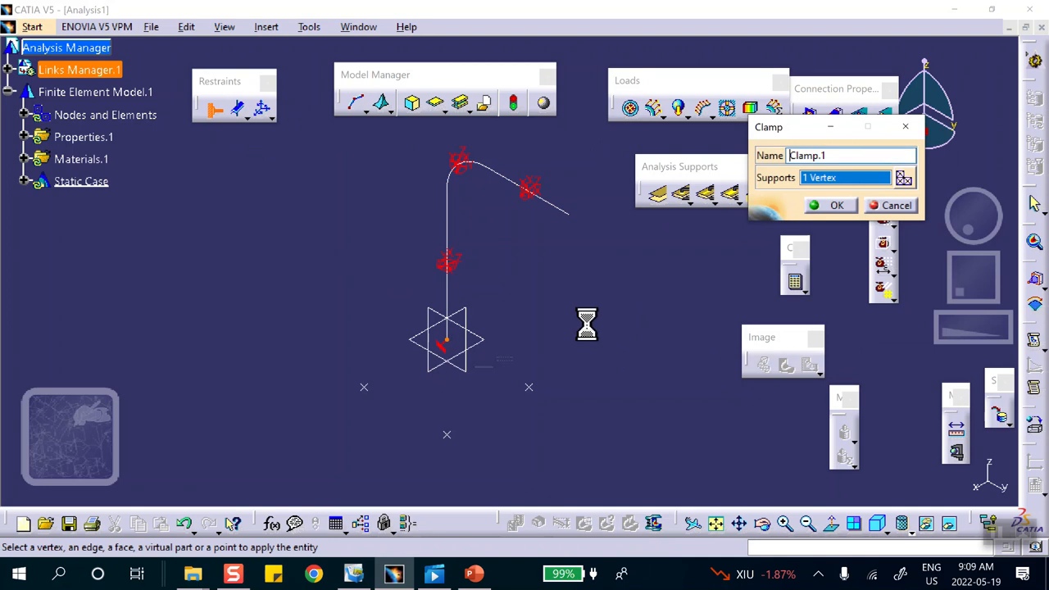
left_click(836, 205)
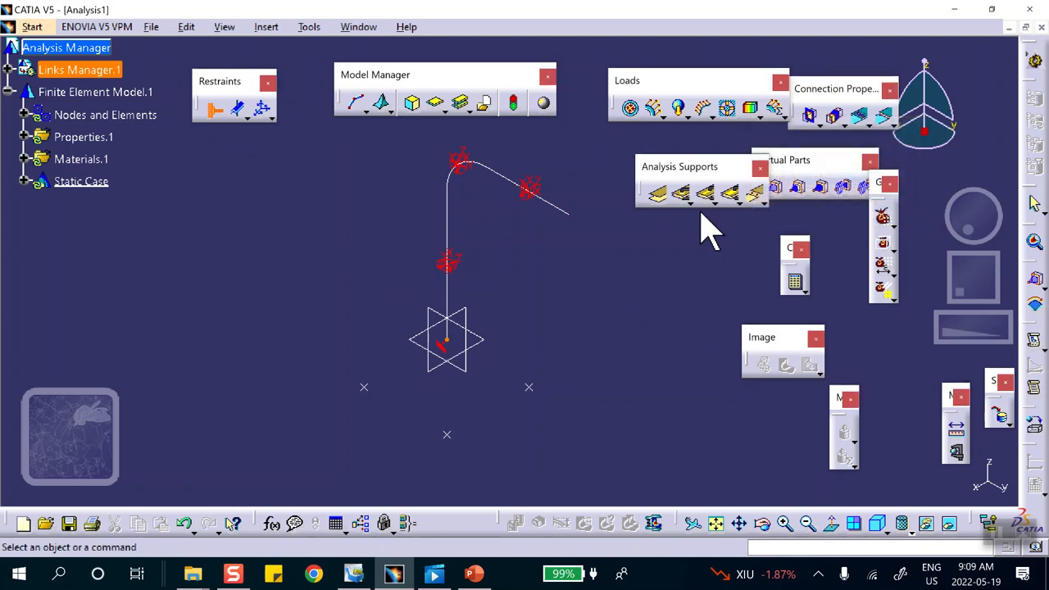
Try to apply a distributed force of 2000 lbf in X and 0 lbf in Y at the vertex between the bend and the sloping arm
left_click(653, 108)
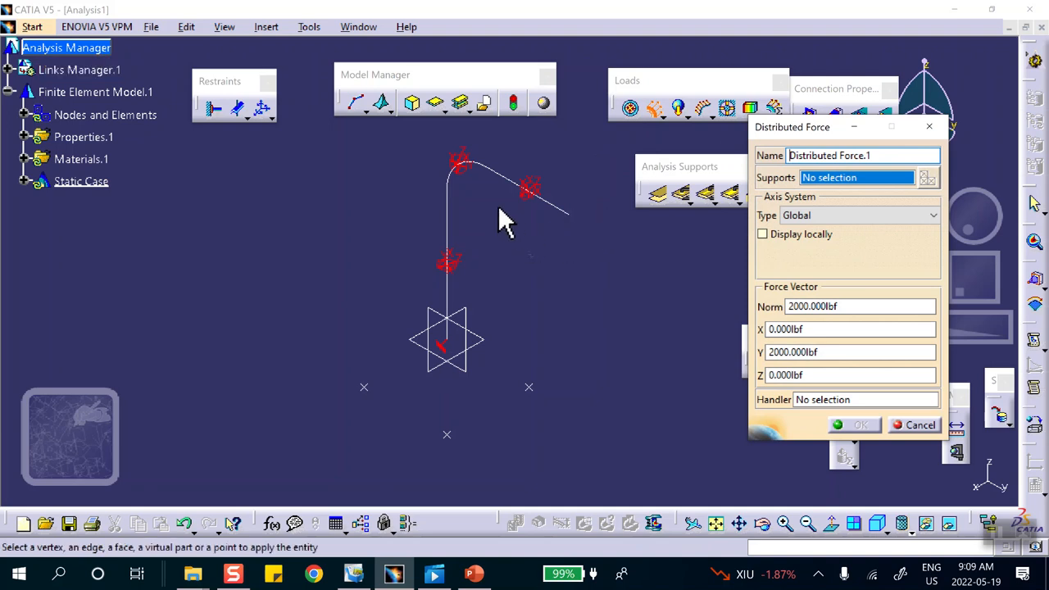
middle_click_drag(487, 184, 475, 122)
middle_click_drag(445, 232, 447, 245)
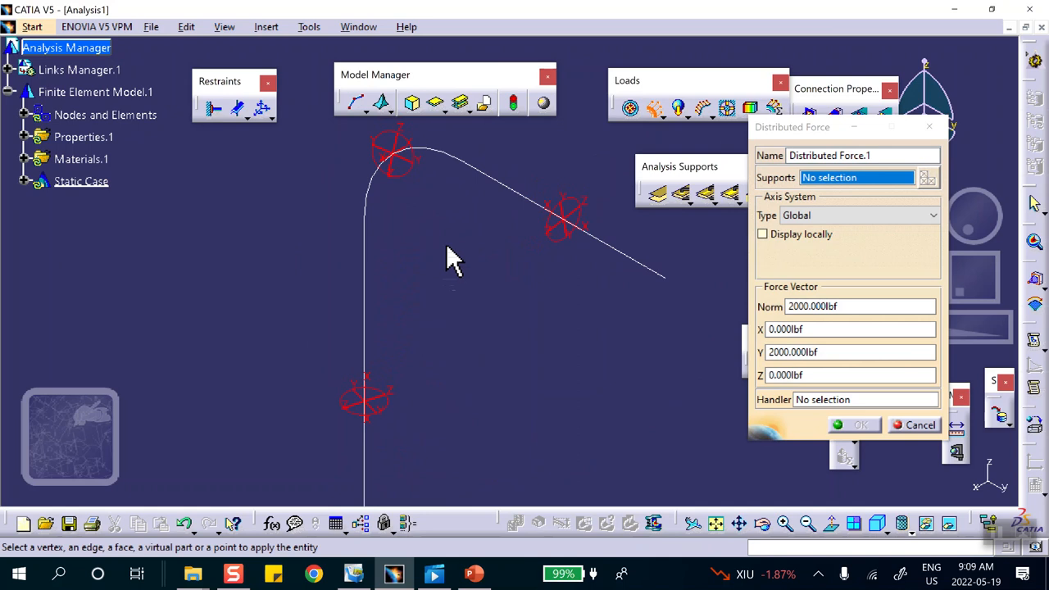
left_click(466, 160)
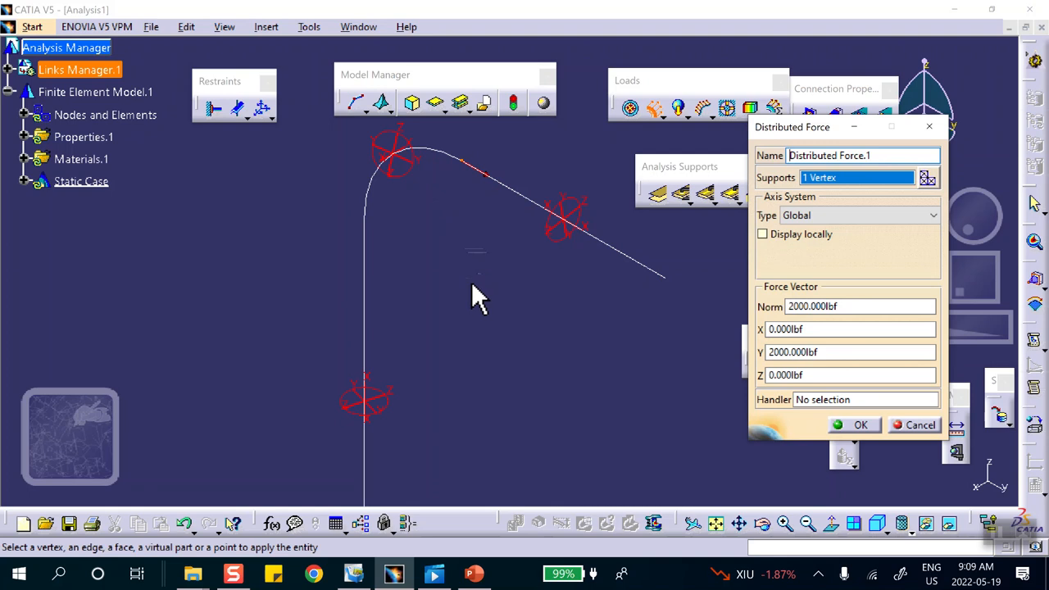
double_click(799, 330)
type("2")
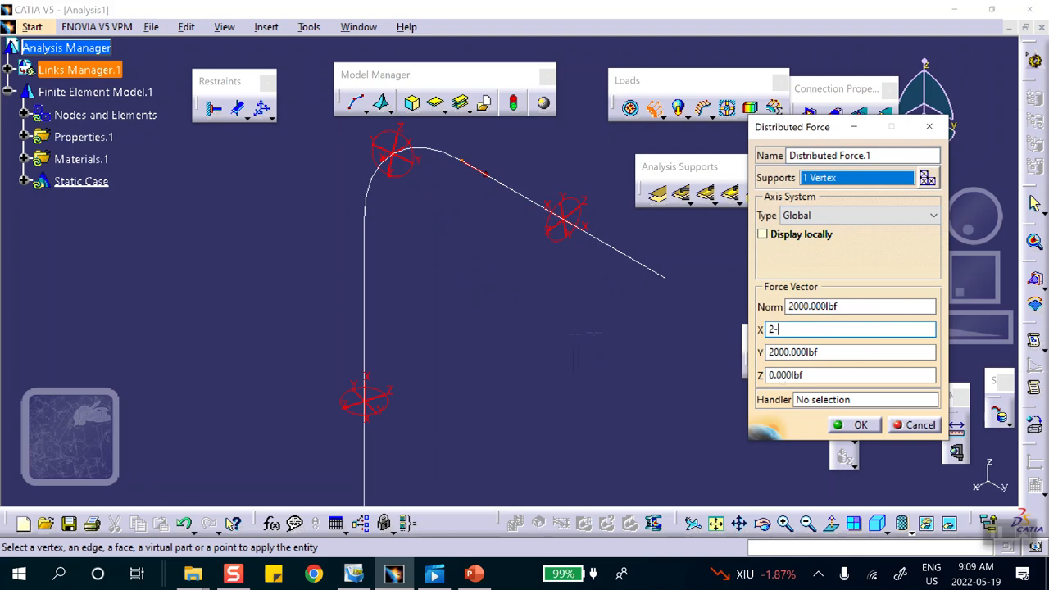
type("000")
double_click(820, 353)
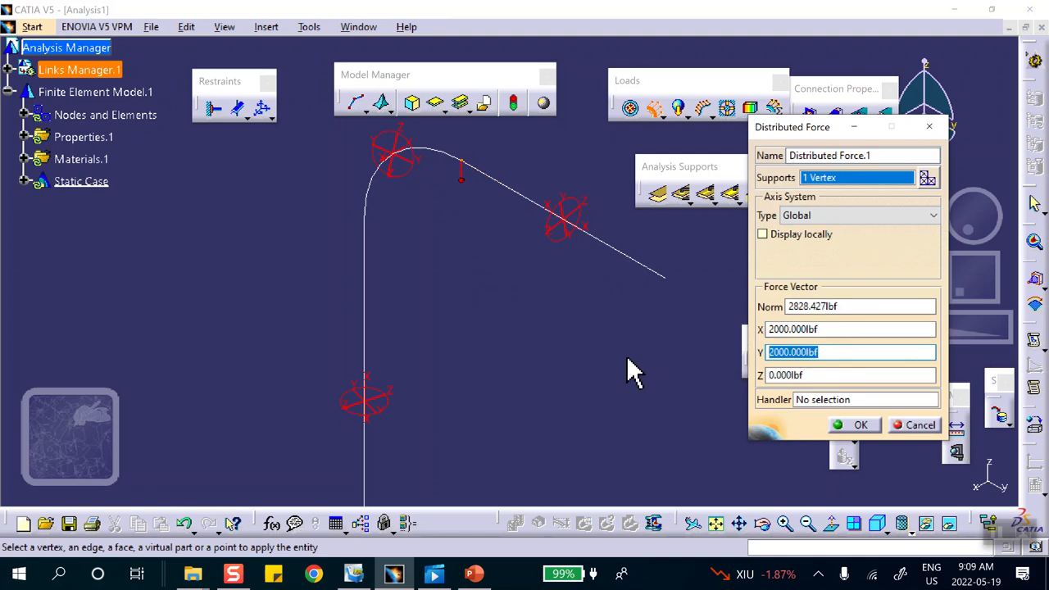
type("0")
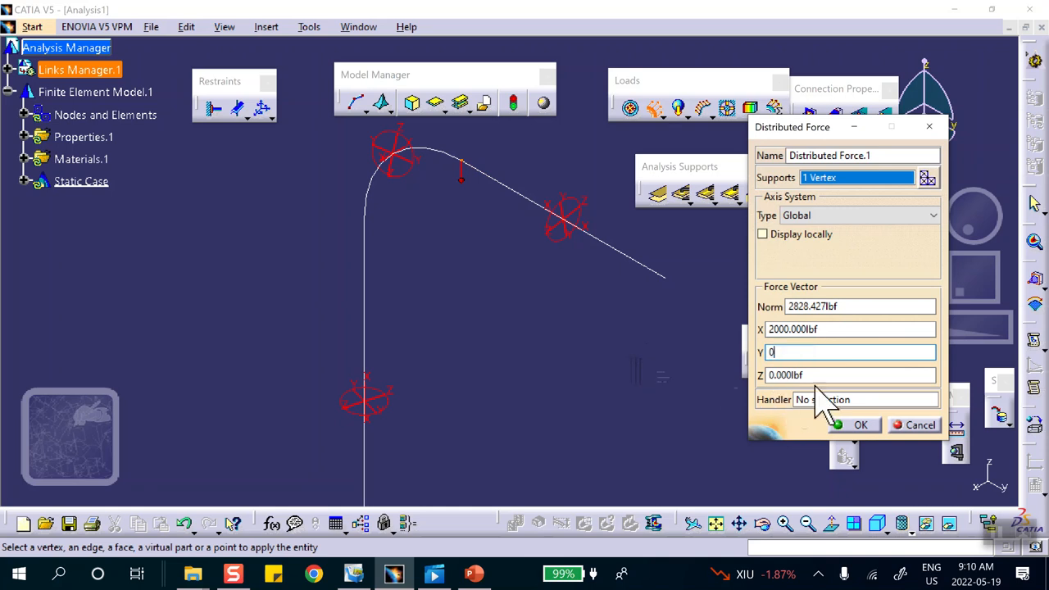
left_click(834, 328)
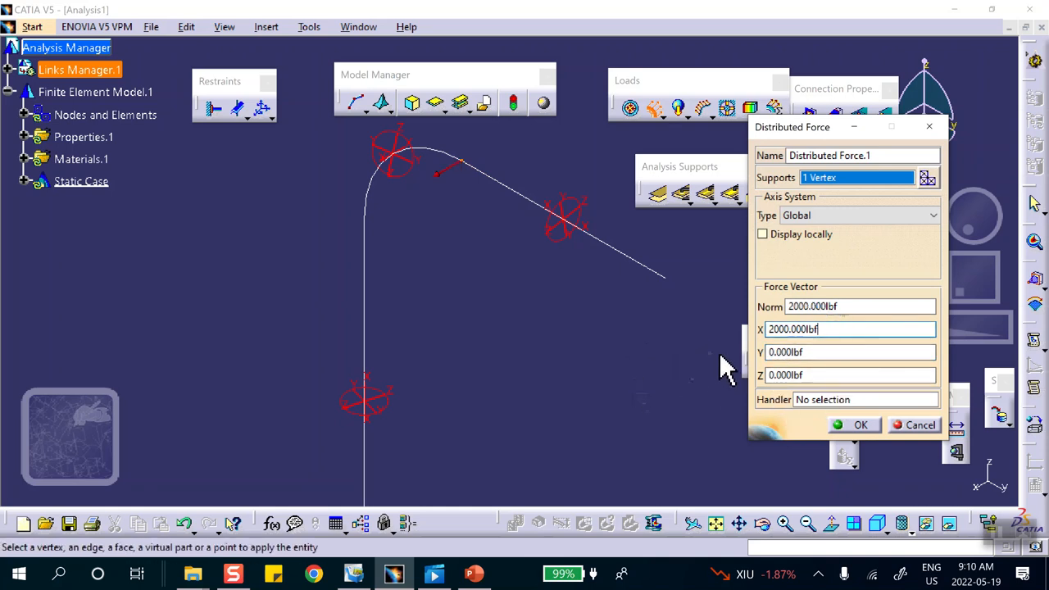
Try reversing the distributed force to -2000 lbf in X, and discard the force
left_click(769, 329)
type("-")
left_click(855, 353)
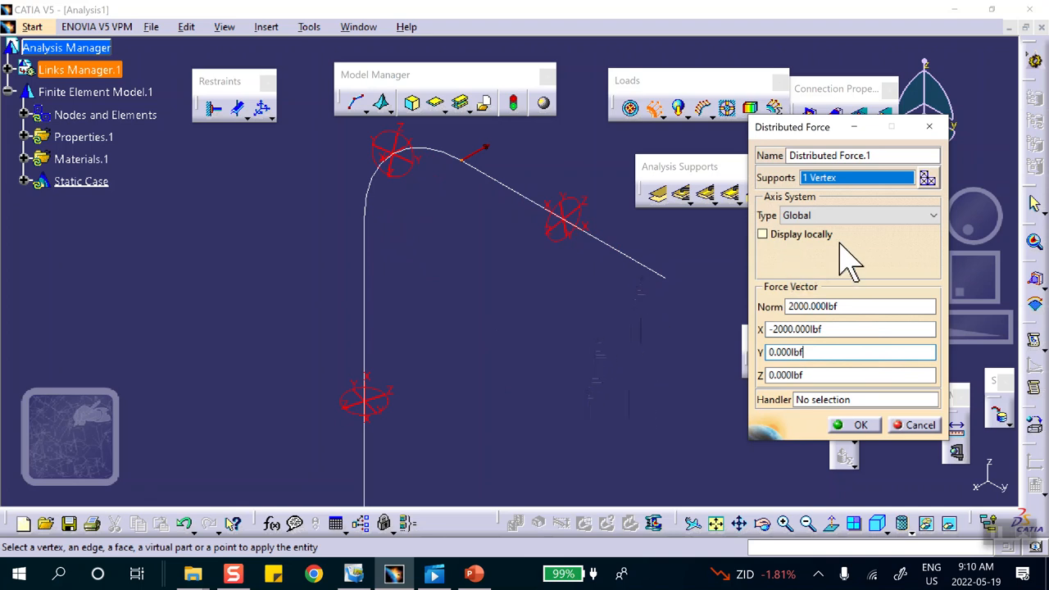
left_click(912, 424)
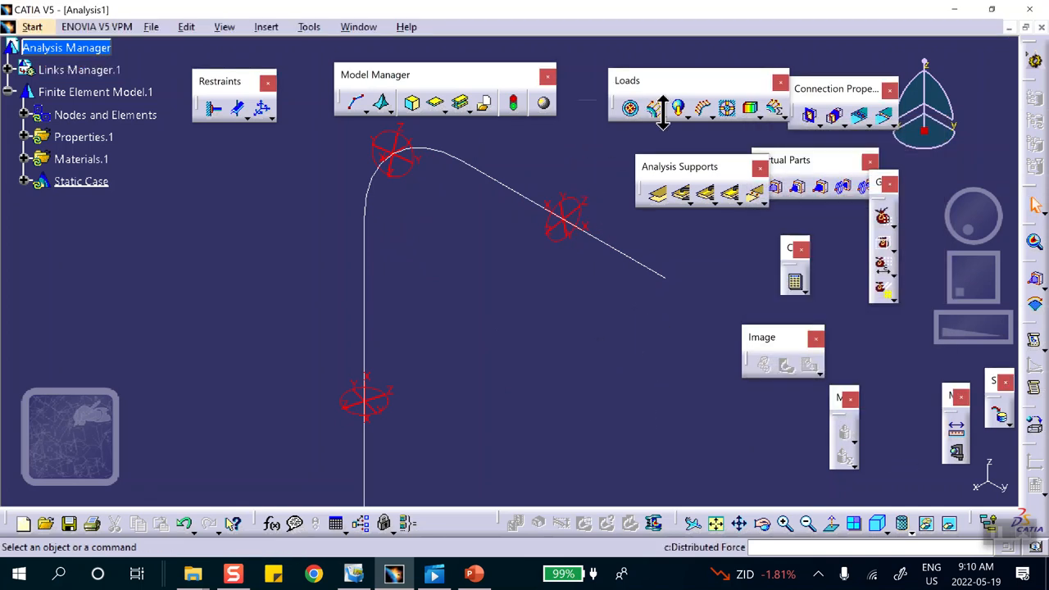
left_click(661, 116)
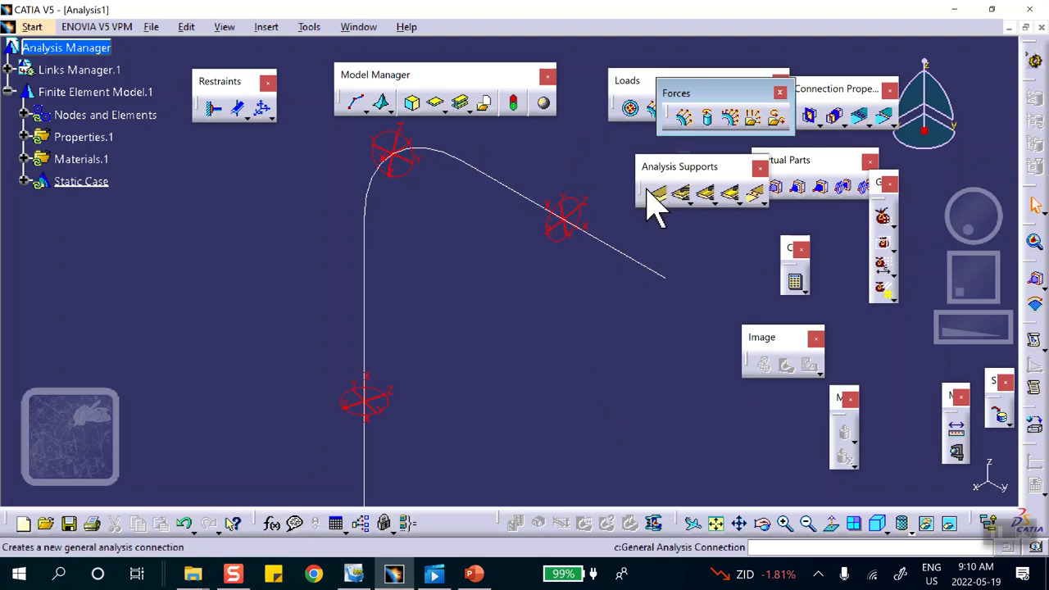
left_click(685, 118)
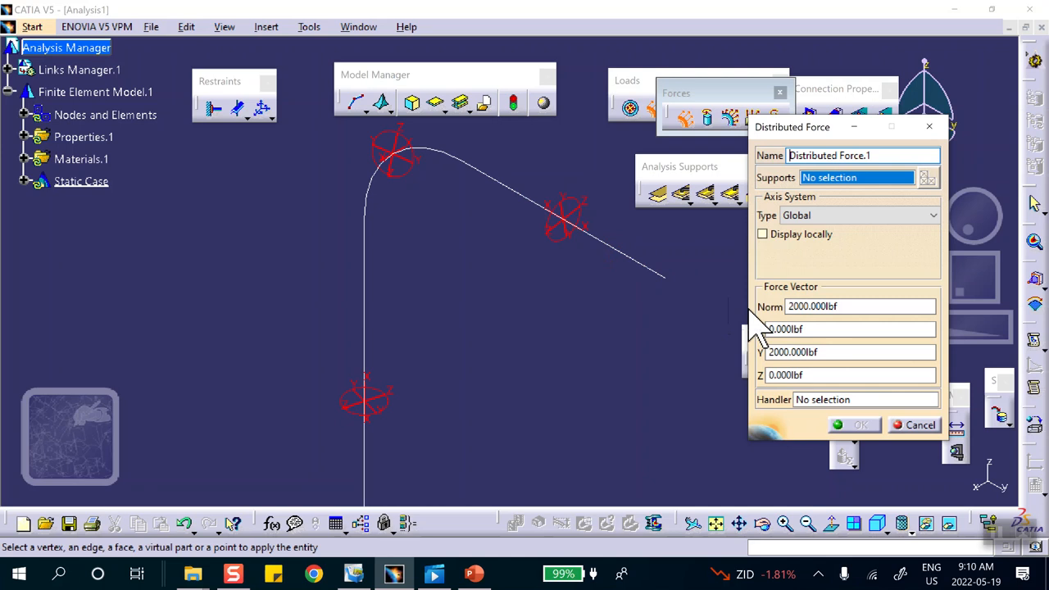
left_click(925, 424)
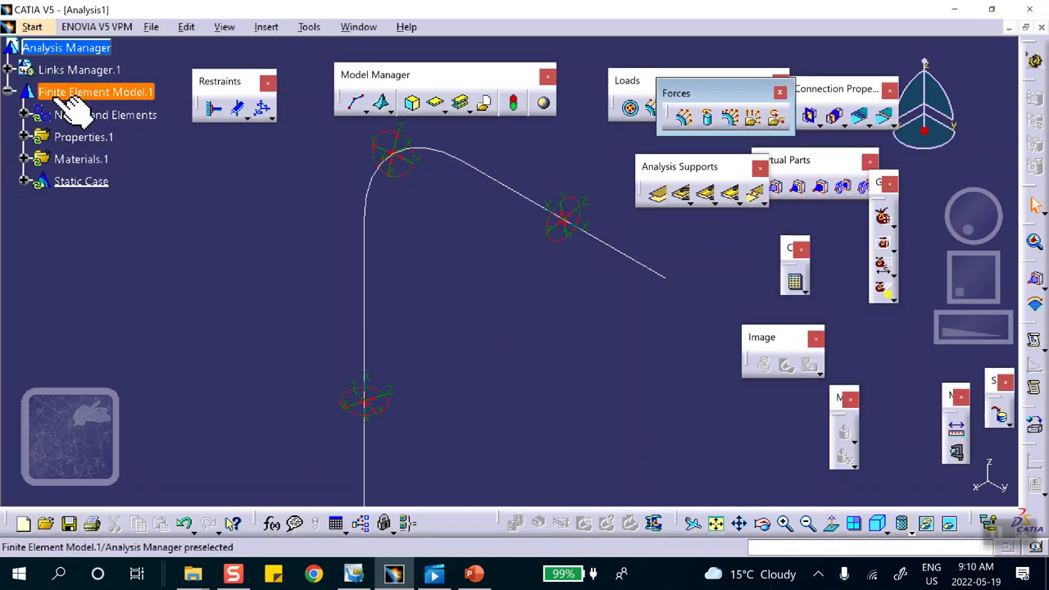
Close the analysis and add a point on the part's joined curve, about 1.901 in from the free end of the sloping arm
left_click(1041, 28)
left_click(562, 322)
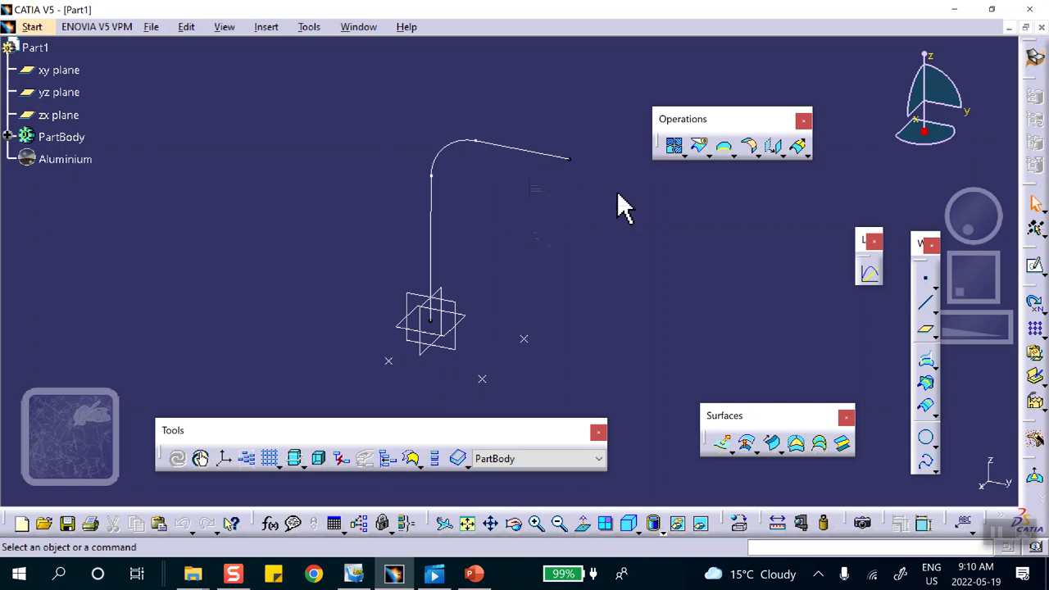
left_click(925, 283)
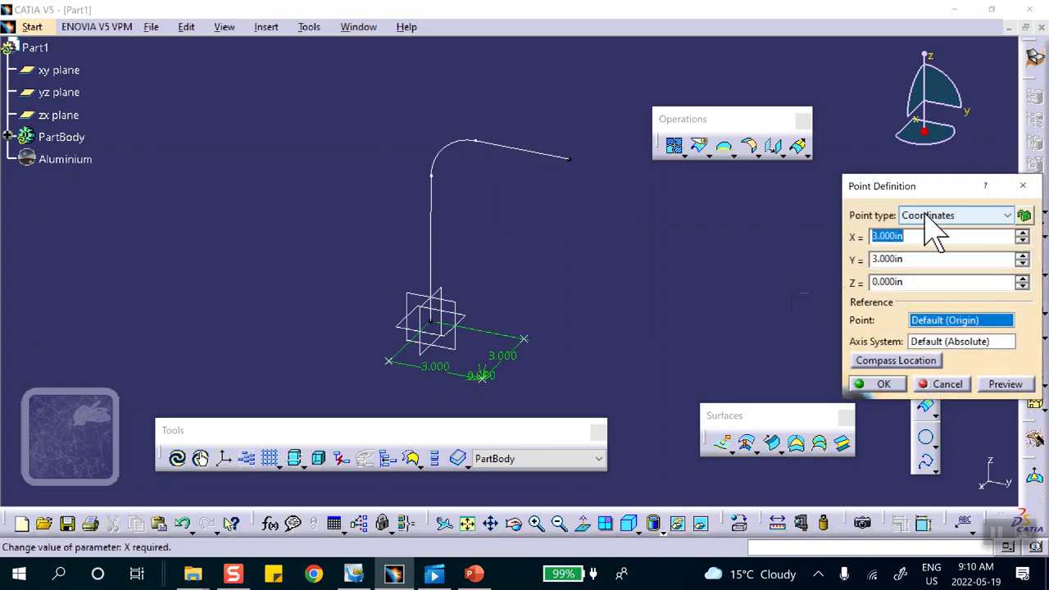
left_click(926, 215)
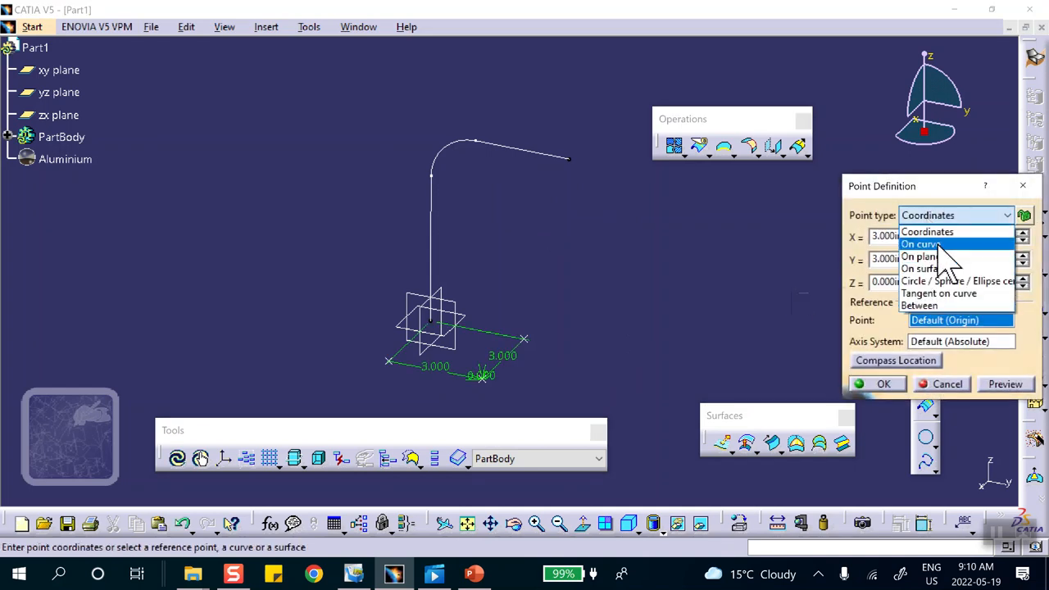
left_click(939, 246)
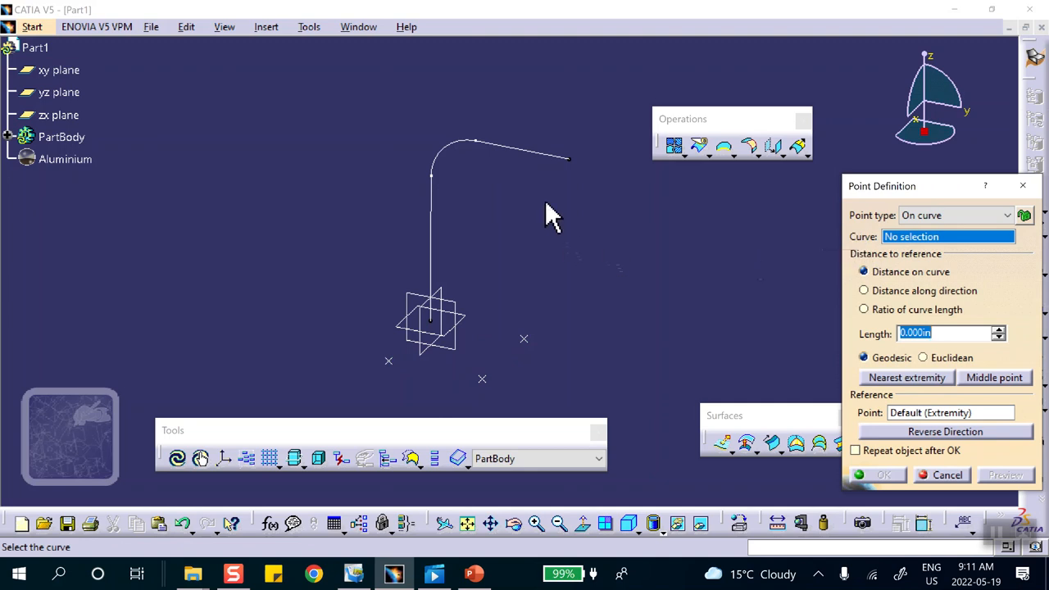
left_click(537, 162)
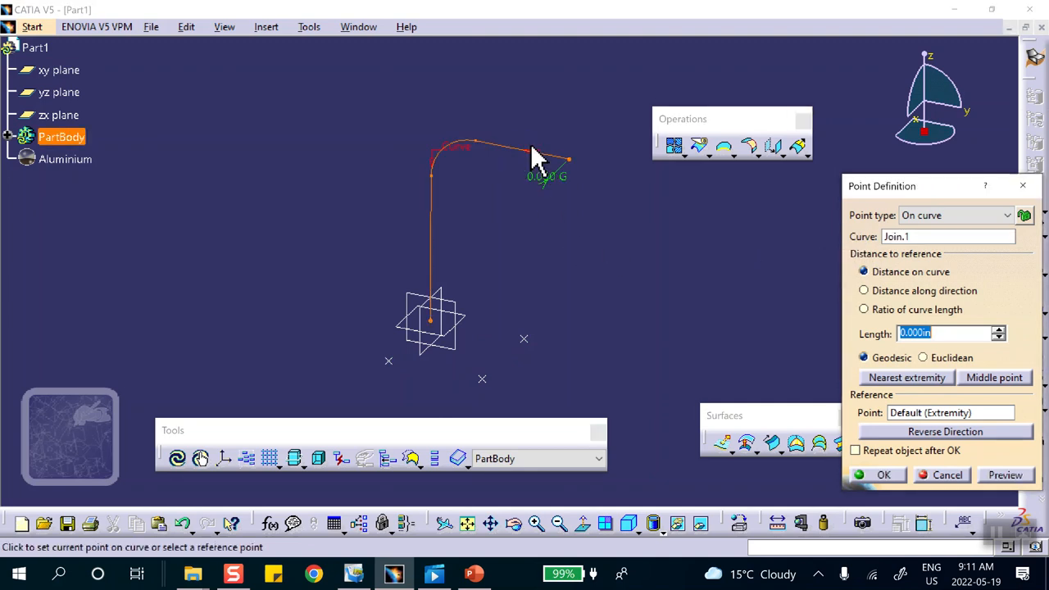
middle_click_drag(538, 171, 535, 144)
left_click(512, 160)
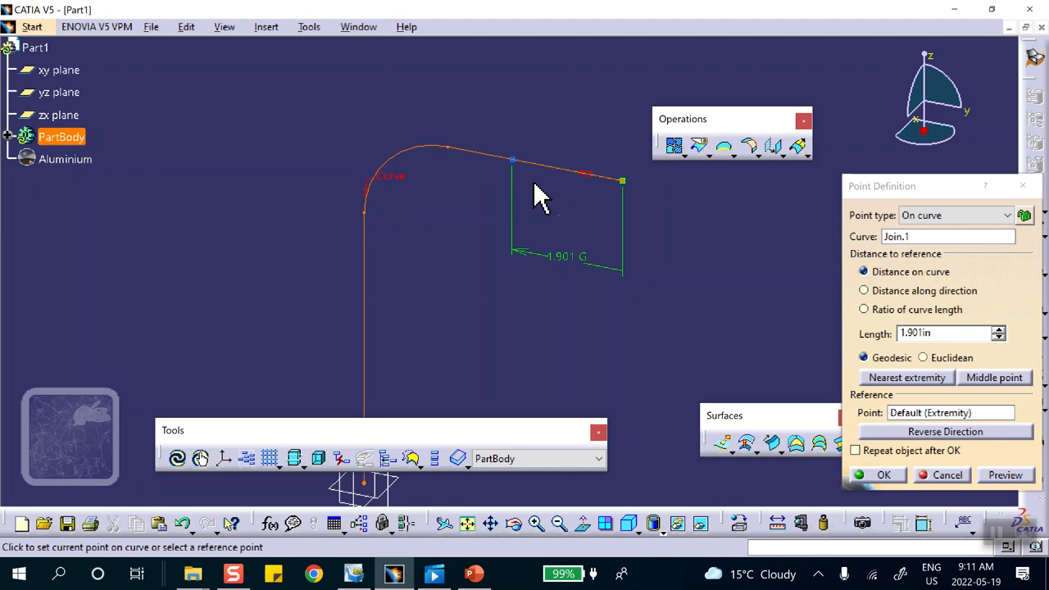
left_click(879, 476)
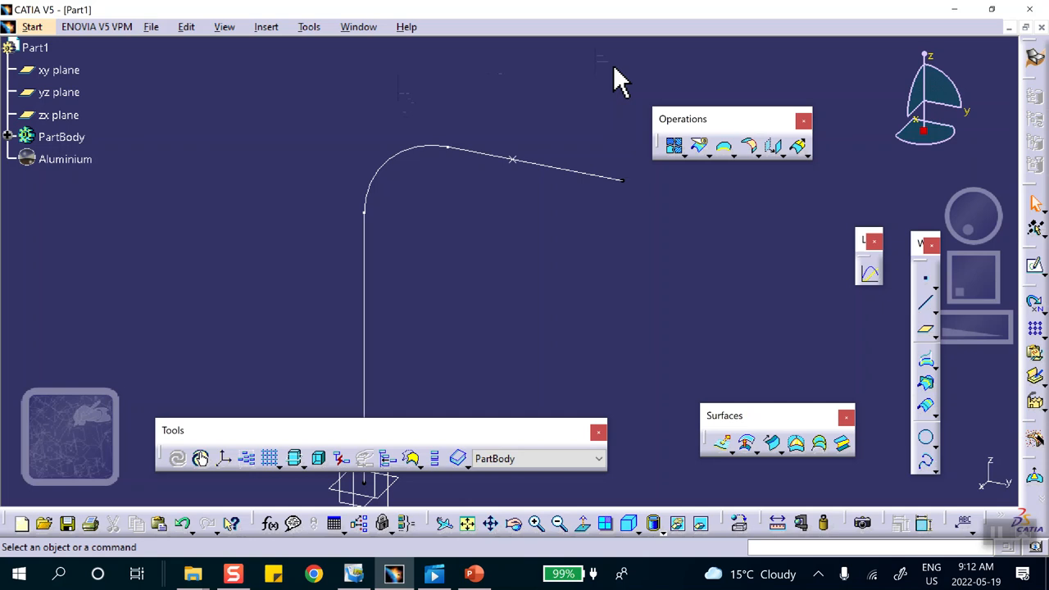
Switch the part to Advanced Meshing Tools with a new Static Analysis case
left_click(32, 27)
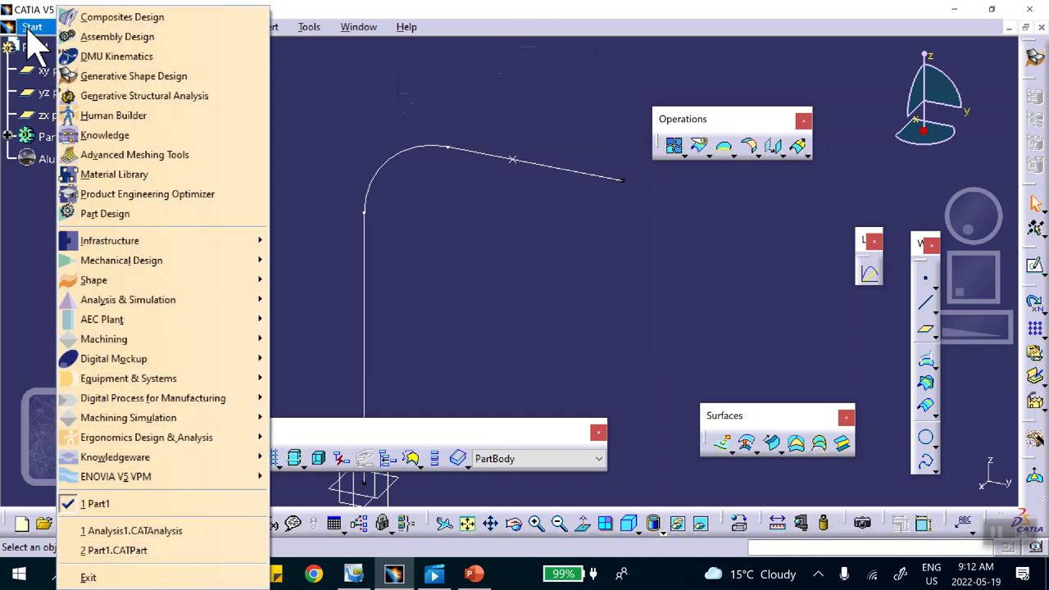
left_click(118, 164)
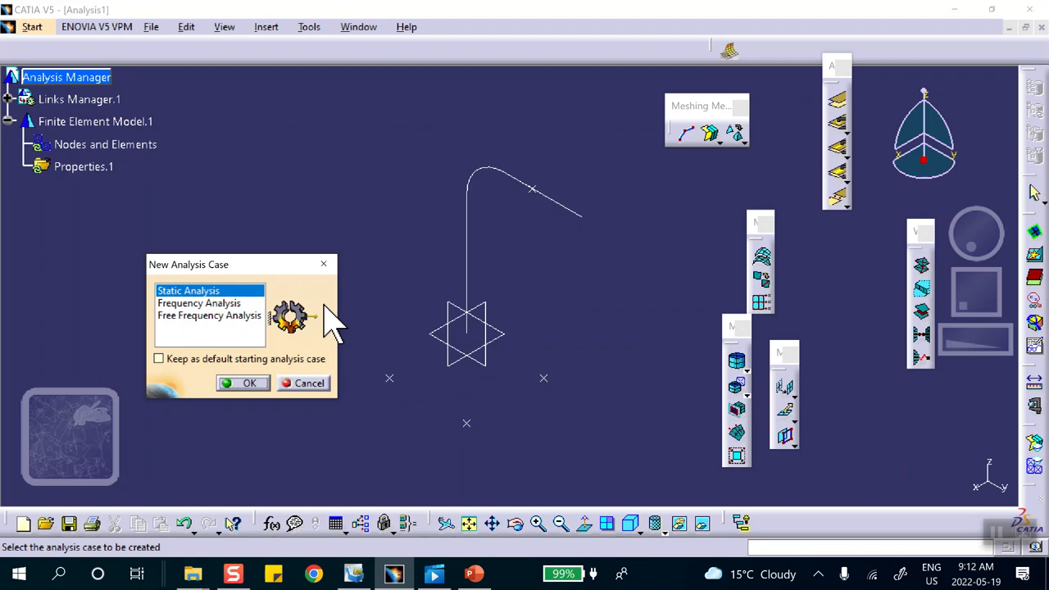
left_click(244, 384)
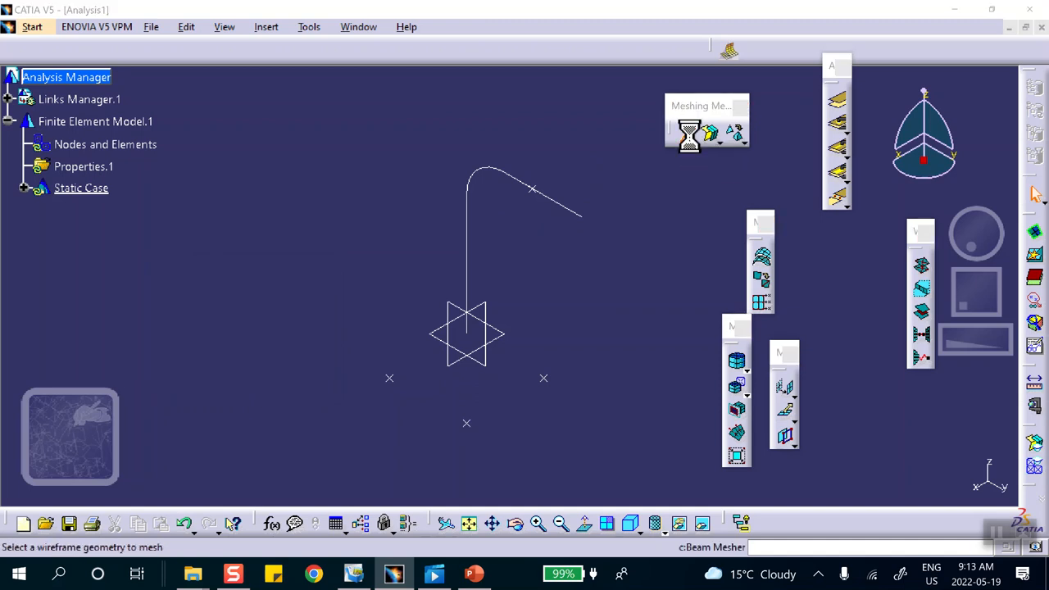
Create a linear beam mesh with 0.200 in elements on the bent rod, constrained to the external point on the sloping arm with 0.001 in tolerance
left_click(691, 136)
left_click_drag(862, 230, 746, 133)
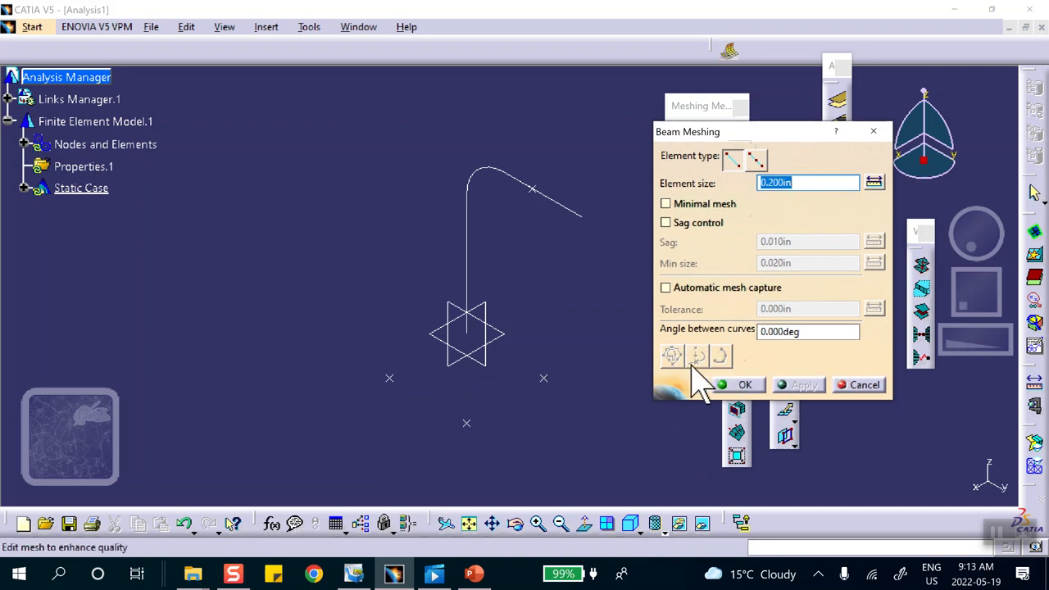
left_click(495, 171)
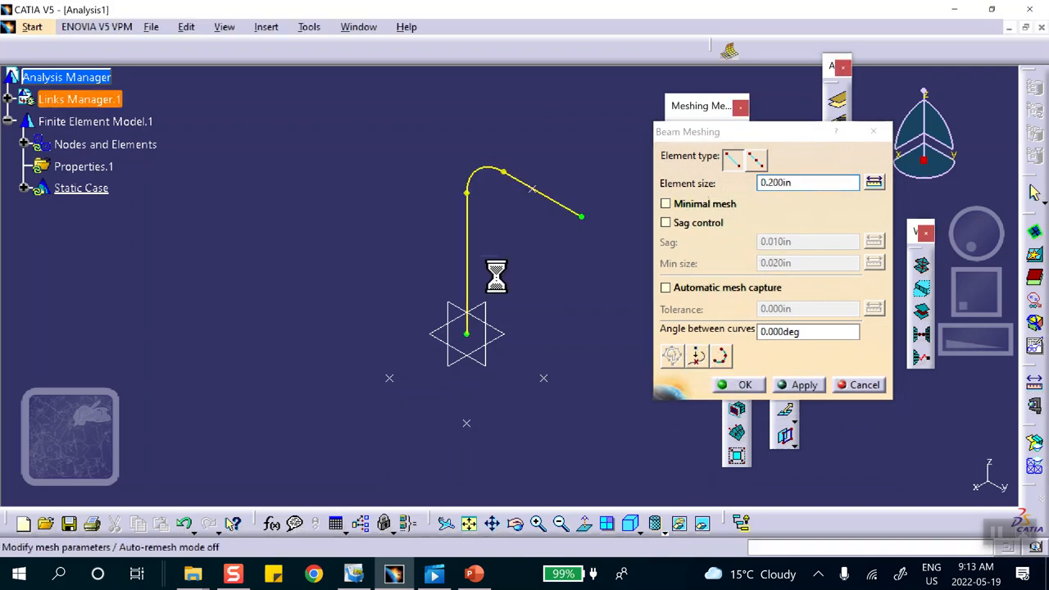
left_click(698, 359)
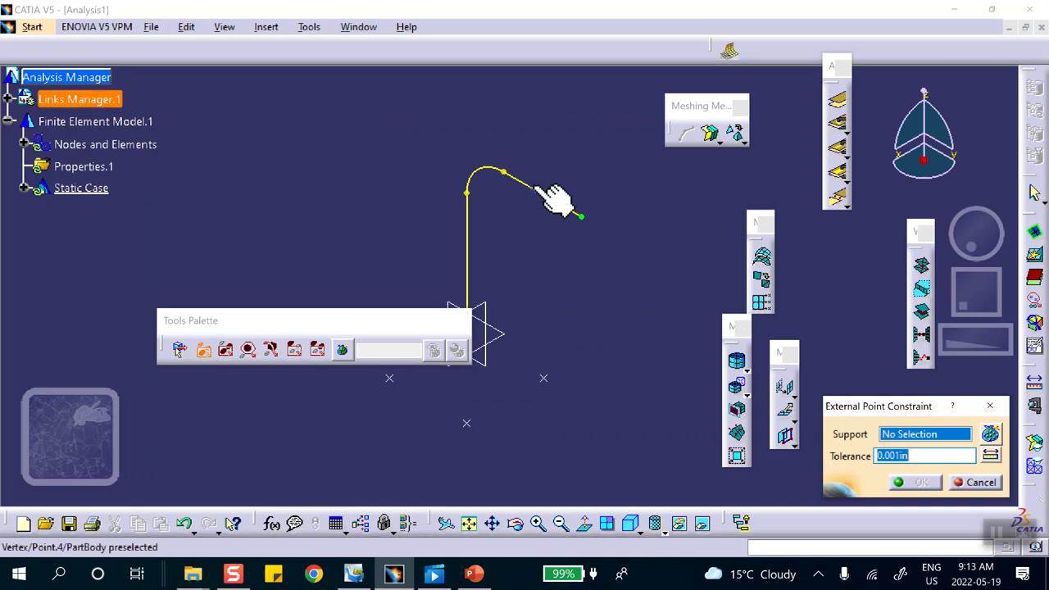
left_click(581, 215)
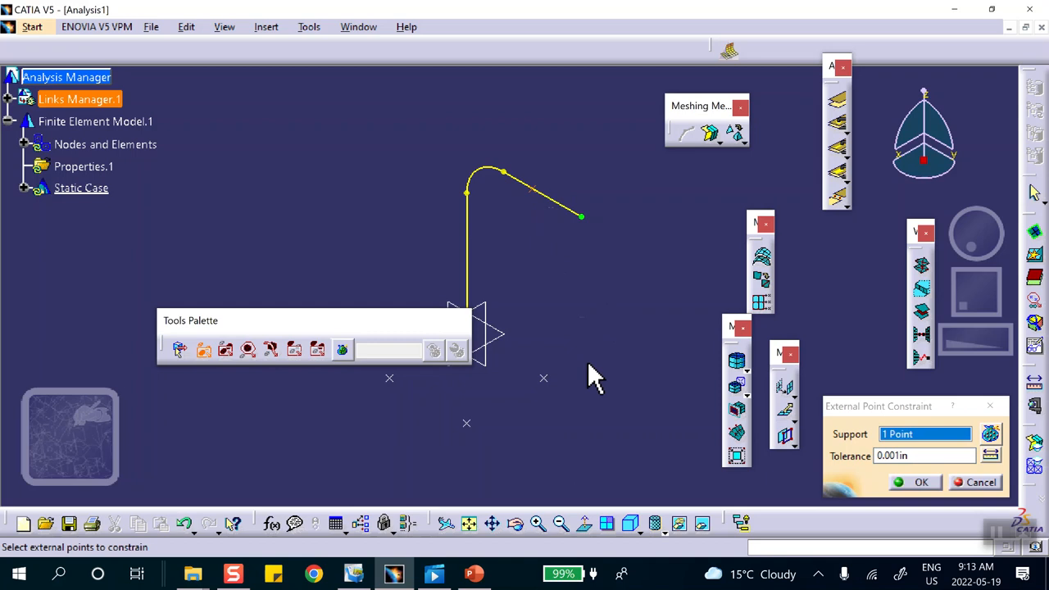
left_click(922, 482)
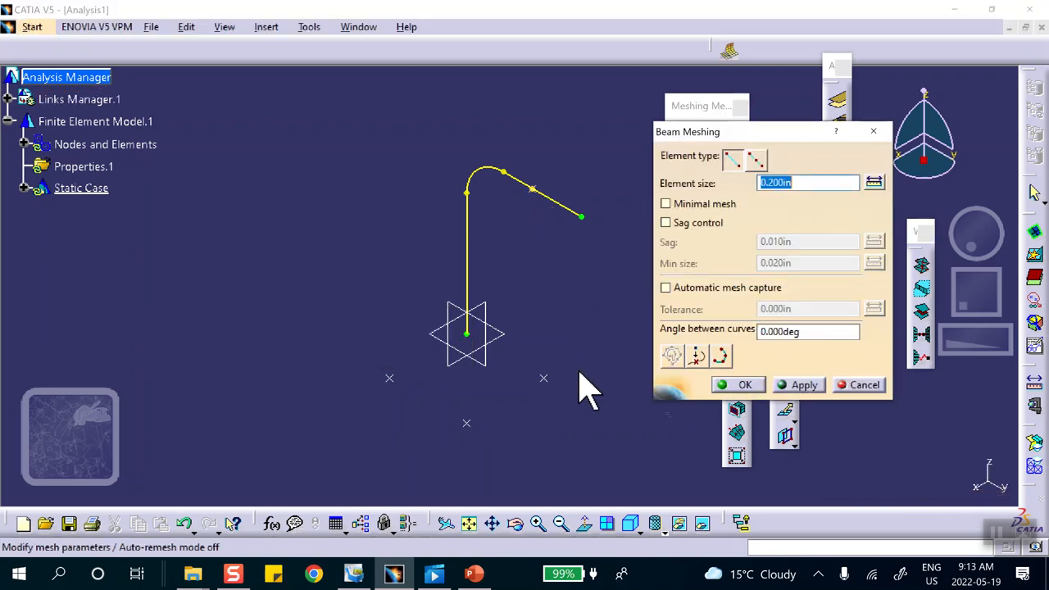
left_click(743, 387)
Switch the meshed analysis to Generative Structural Analysis
middle_click_drag(614, 283, 607, 237)
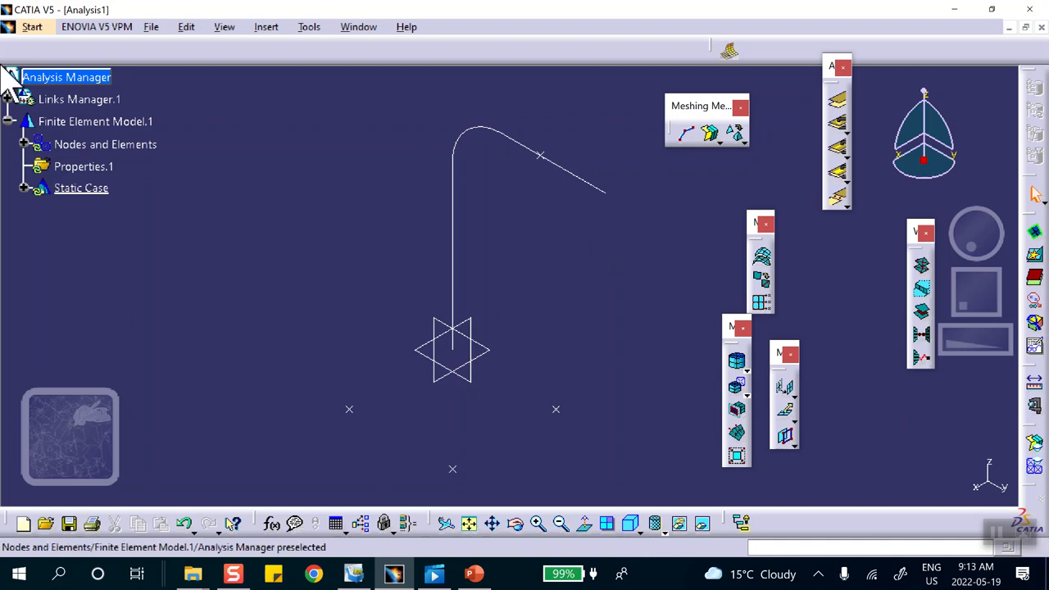
left_click(31, 29)
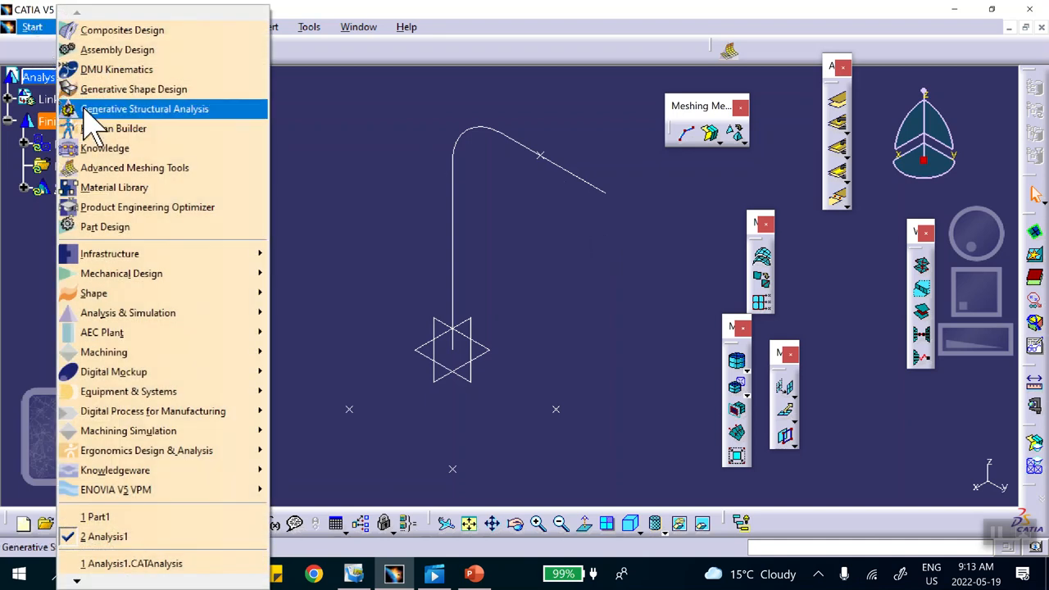
left_click(91, 109)
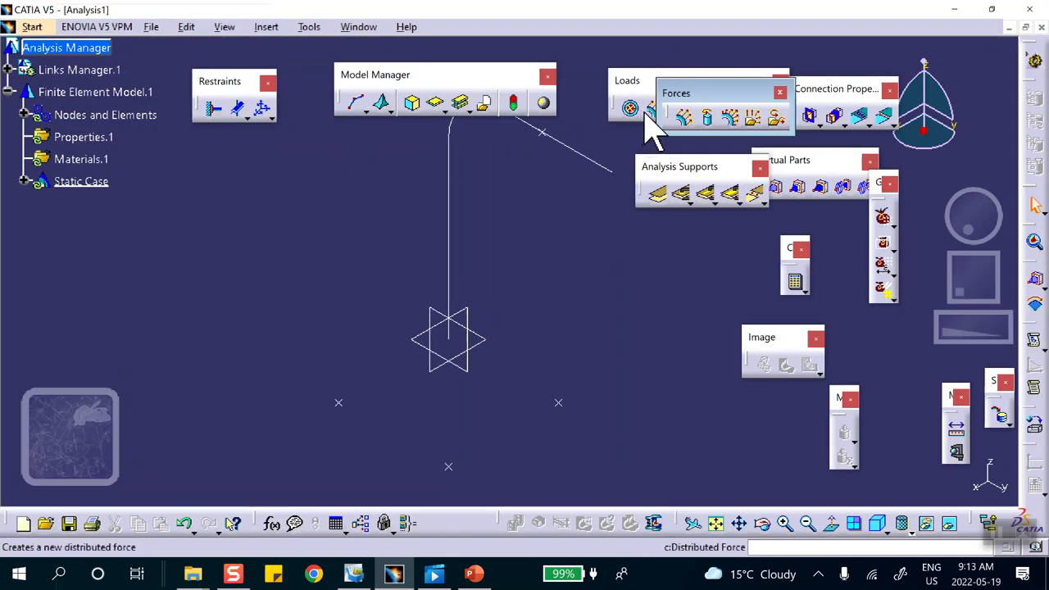
Assign a 1D property of cylindrical beam type to the bent rod's curve
middle_click_drag(498, 184, 493, 213)
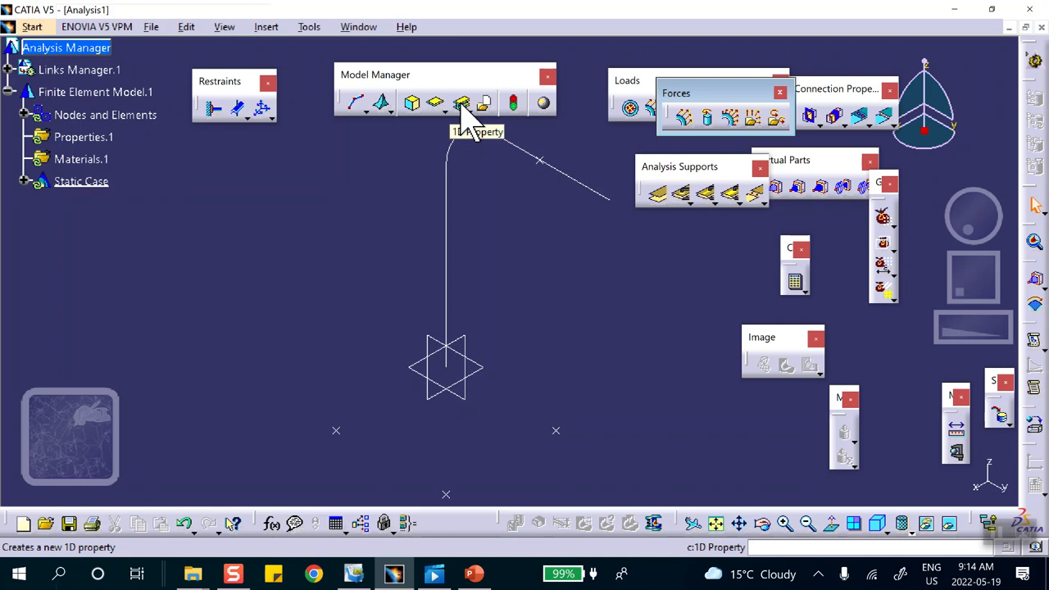
left_click(462, 105)
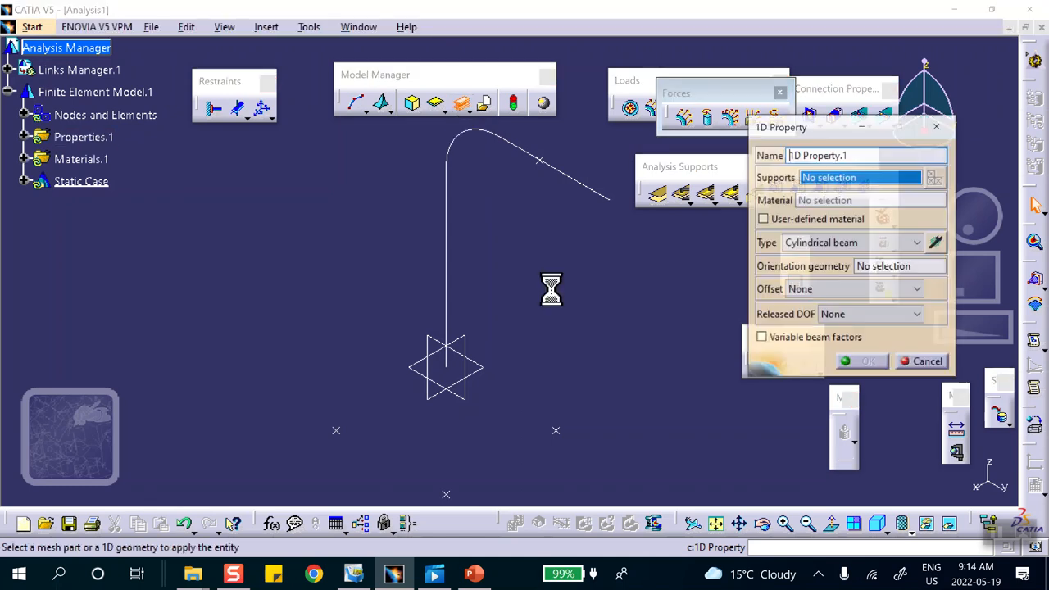
left_click(572, 177)
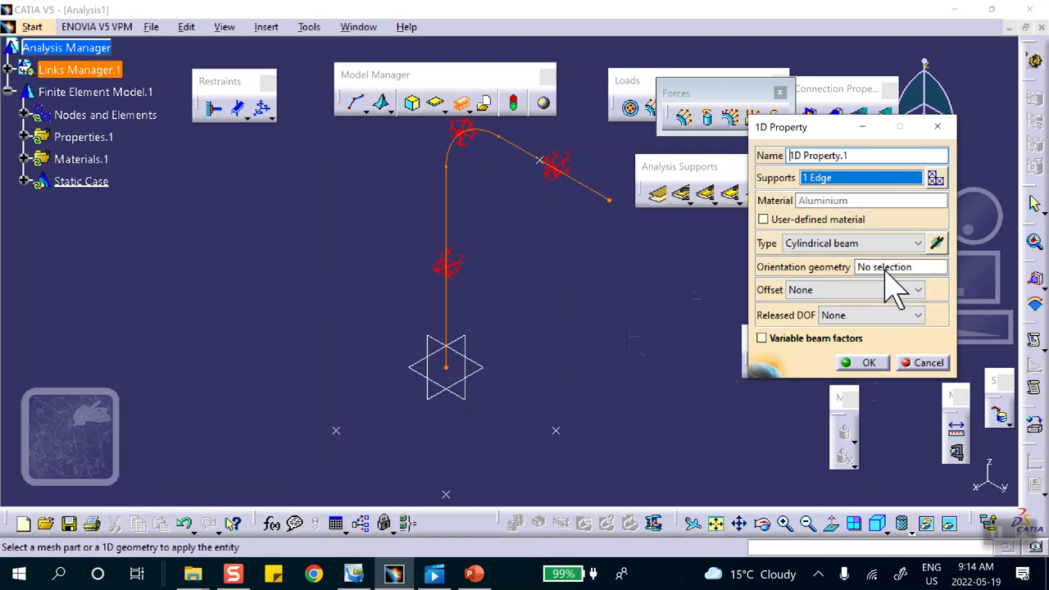
left_click(857, 362)
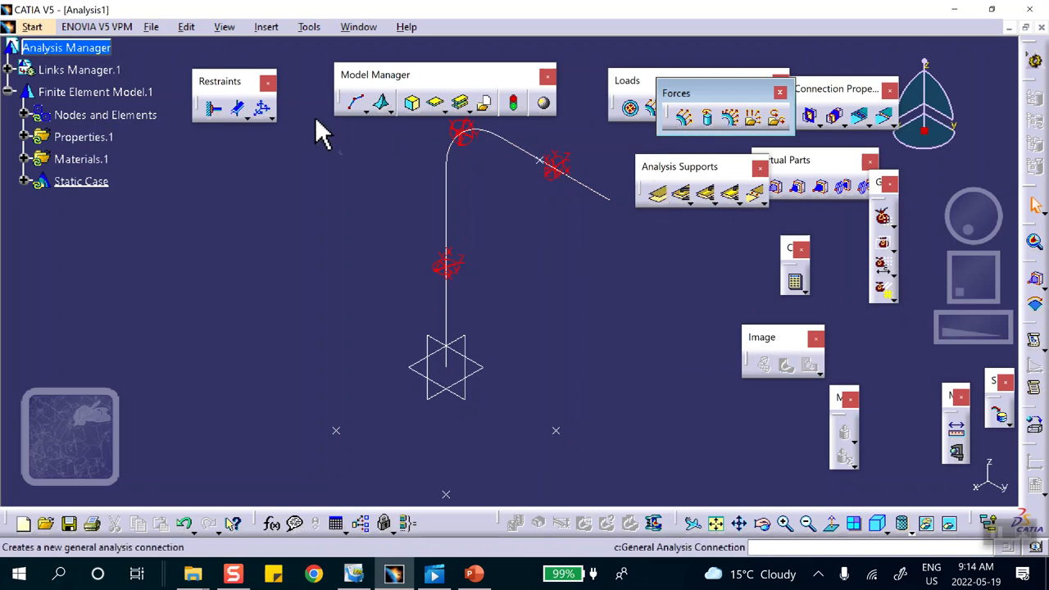
Clamp the rod at the vertex on the lower end of its vertical leg
left_click(214, 109)
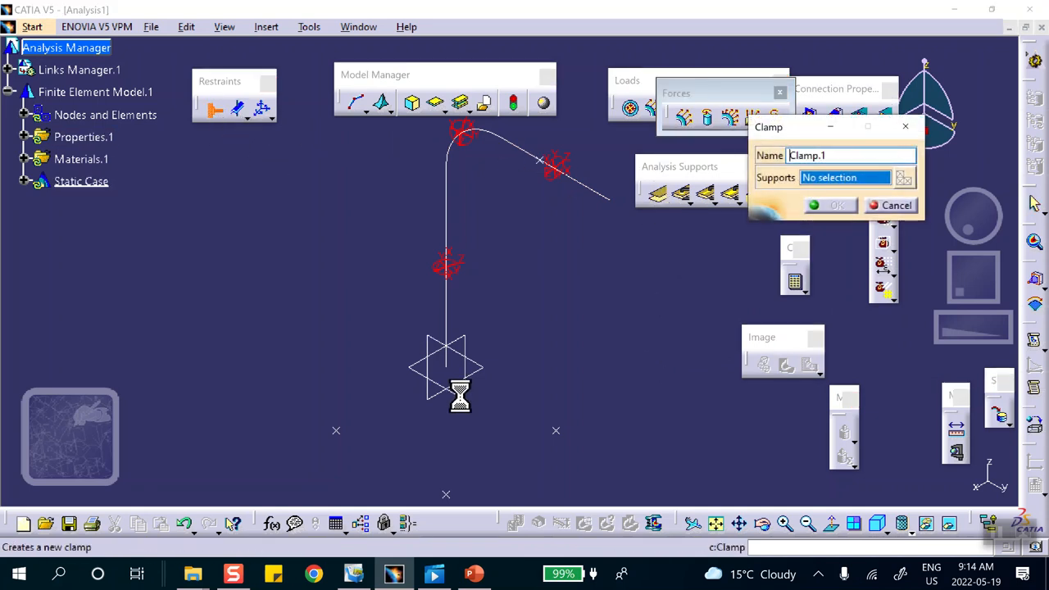
left_click(449, 372)
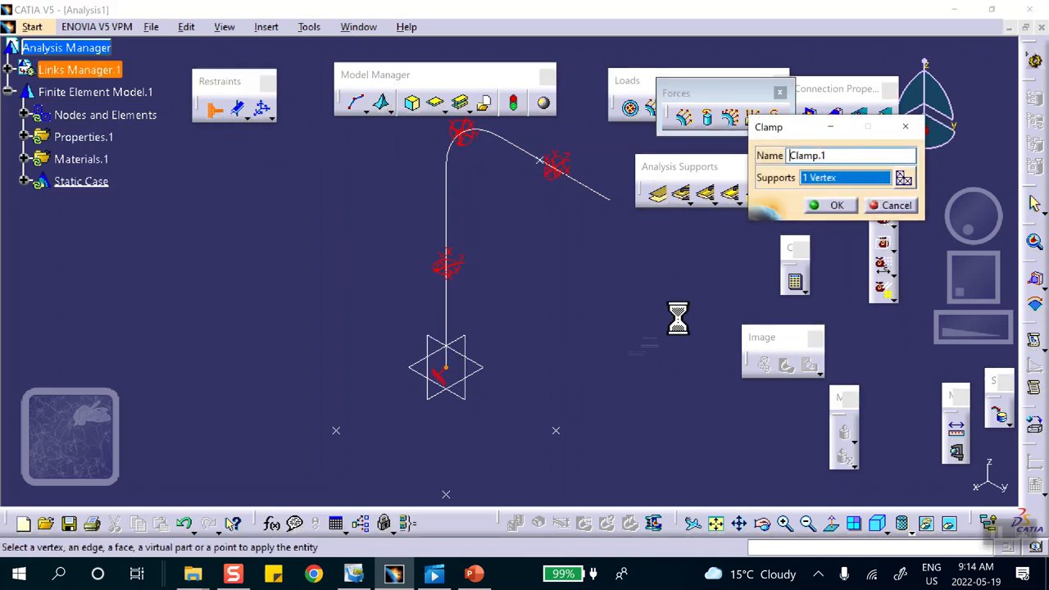
left_click(833, 207)
Apply a distributed force of 2000 lbf along global Y at the external point on the sloping arm
left_click(683, 119)
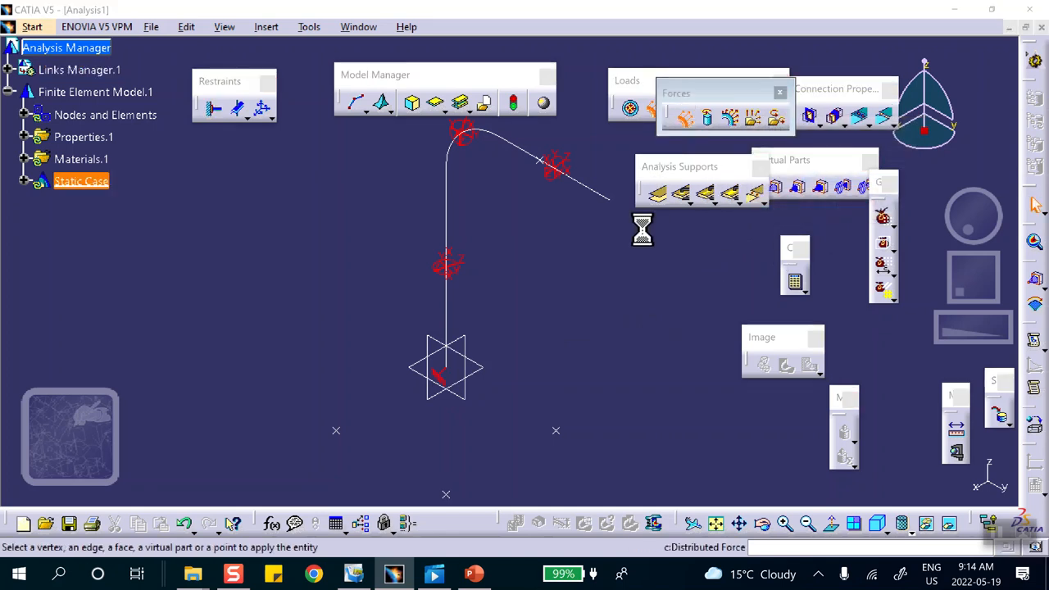
middle_click_drag(581, 267, 506, 364, "ctrl")
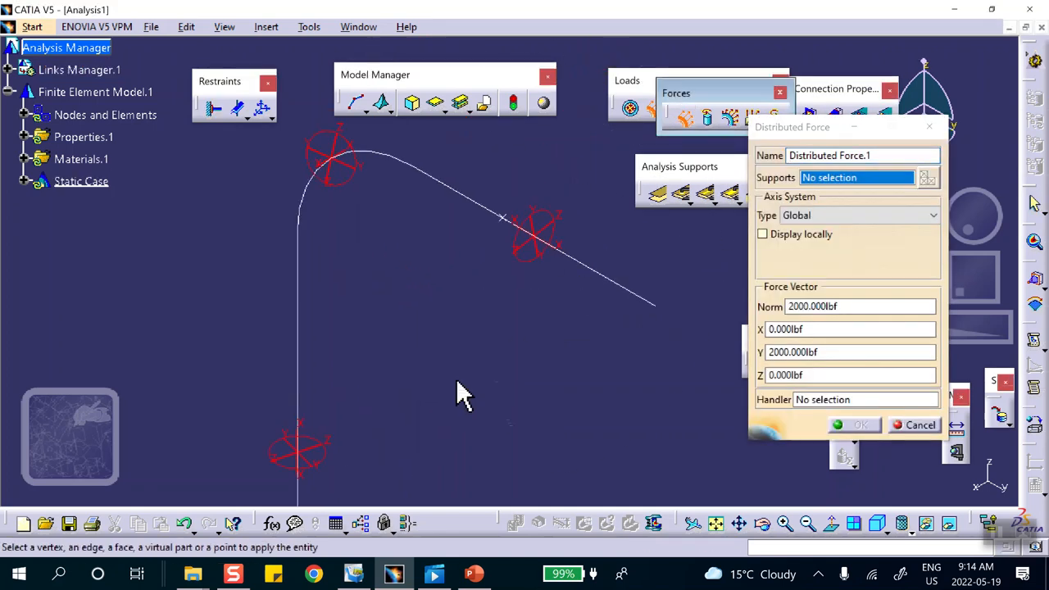
left_click(505, 220)
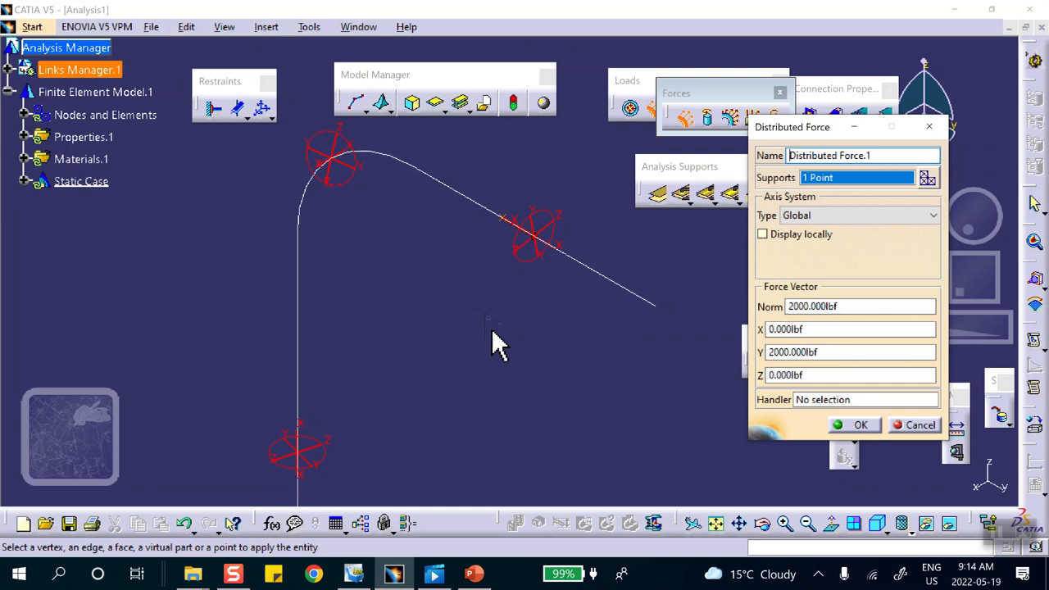
left_click(859, 424)
middle_click_drag(508, 393, 460, 363)
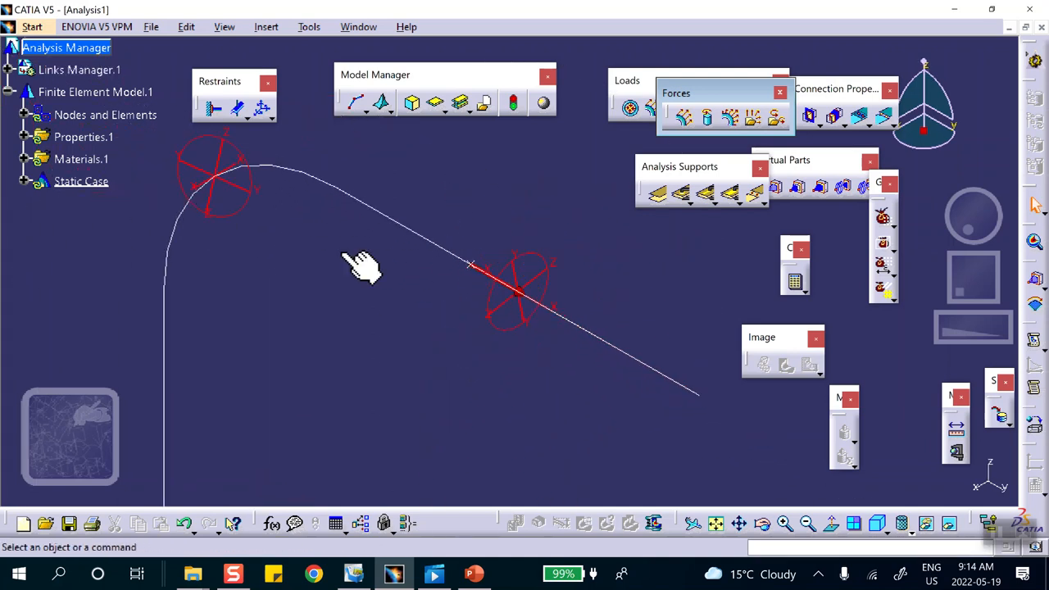
middle_click_drag(442, 290, 443, 289)
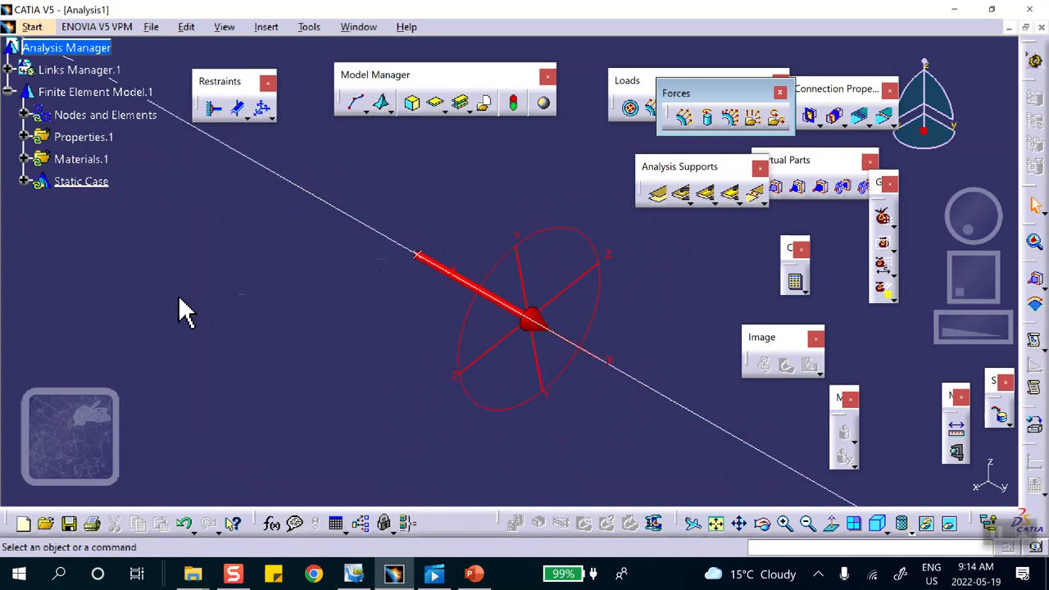
Edit the distributed force on the arm's point, setting its X component to -2000 lbf and Y to 0
left_click(24, 181)
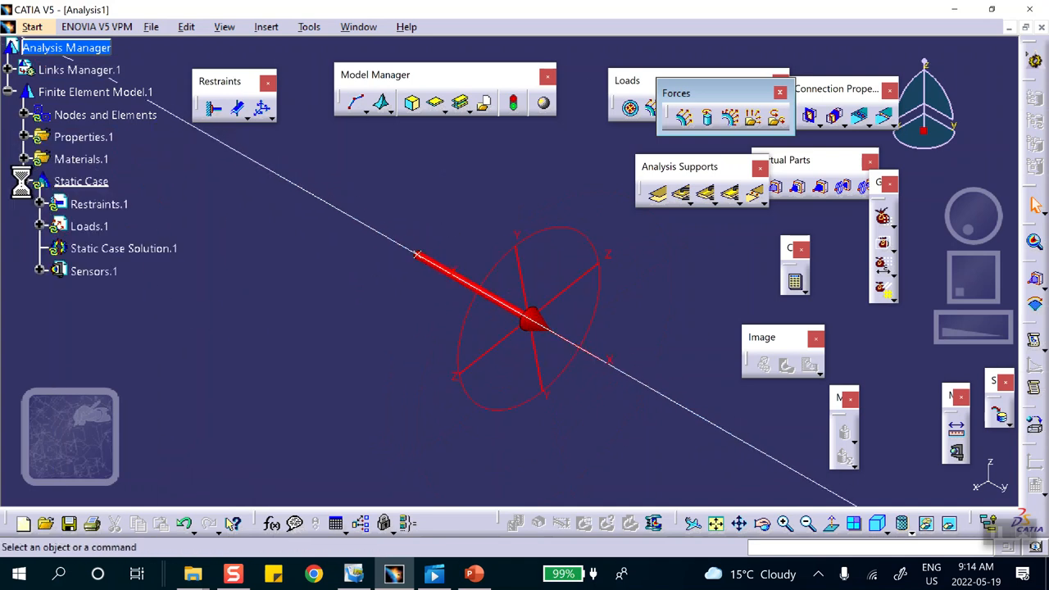
left_click(40, 227)
double_click(123, 248)
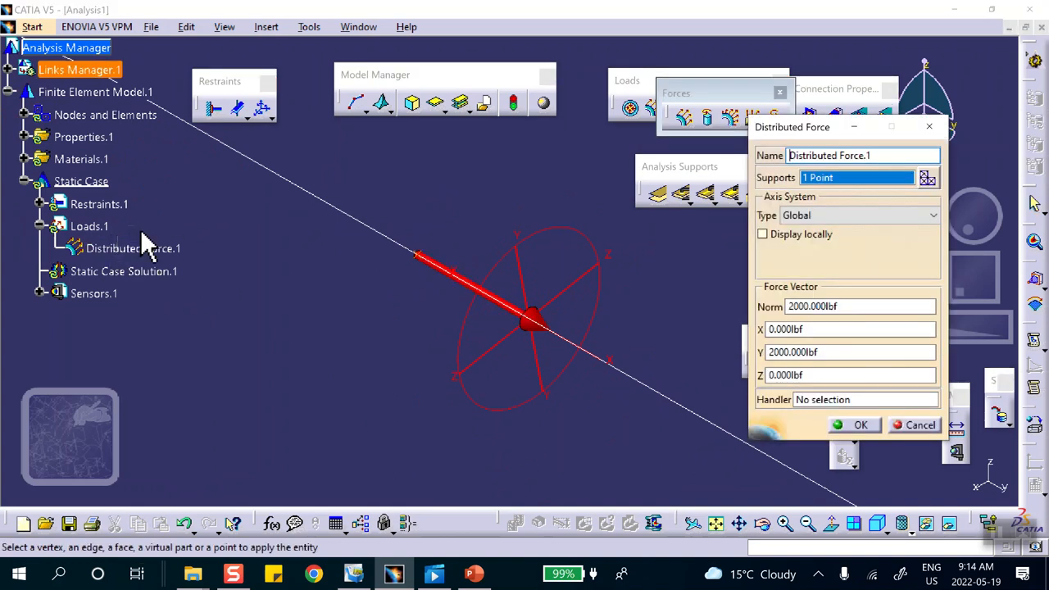
double_click(825, 329)
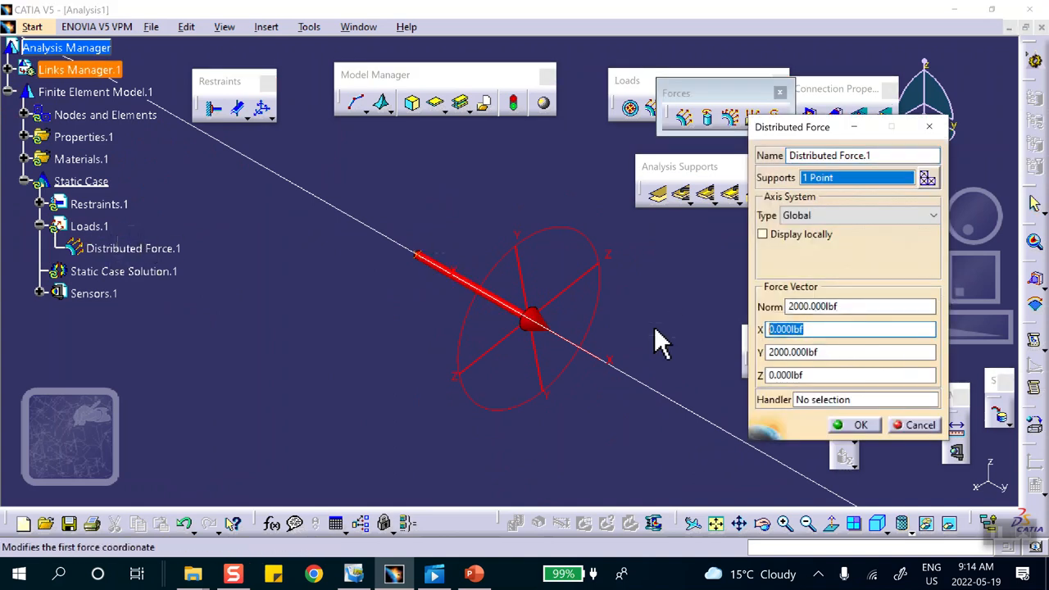
type("-")
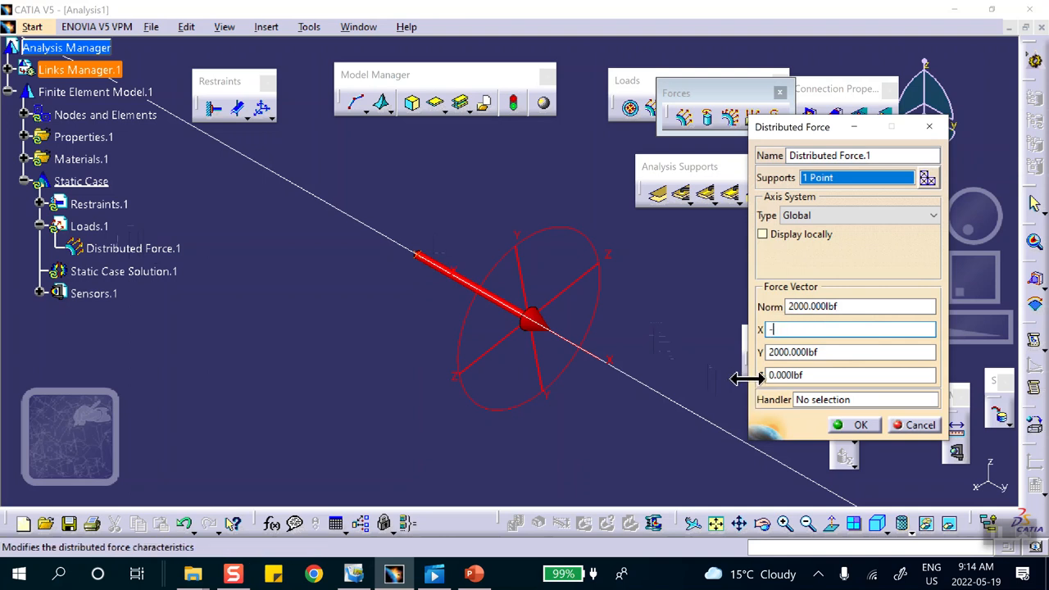
type("2000")
left_click(839, 352)
double_click(838, 352)
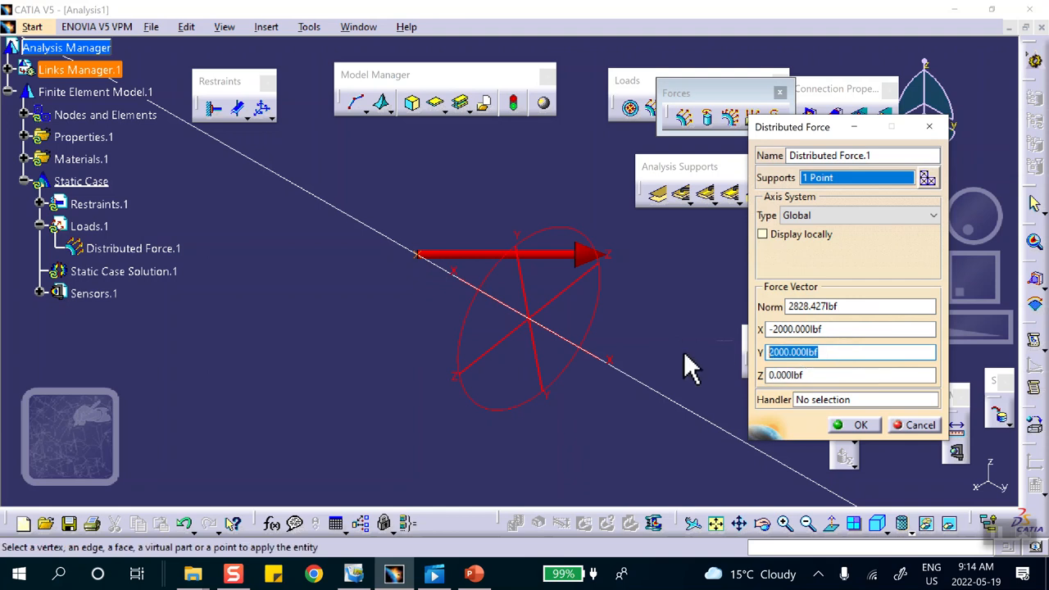
type("0")
left_click(859, 425)
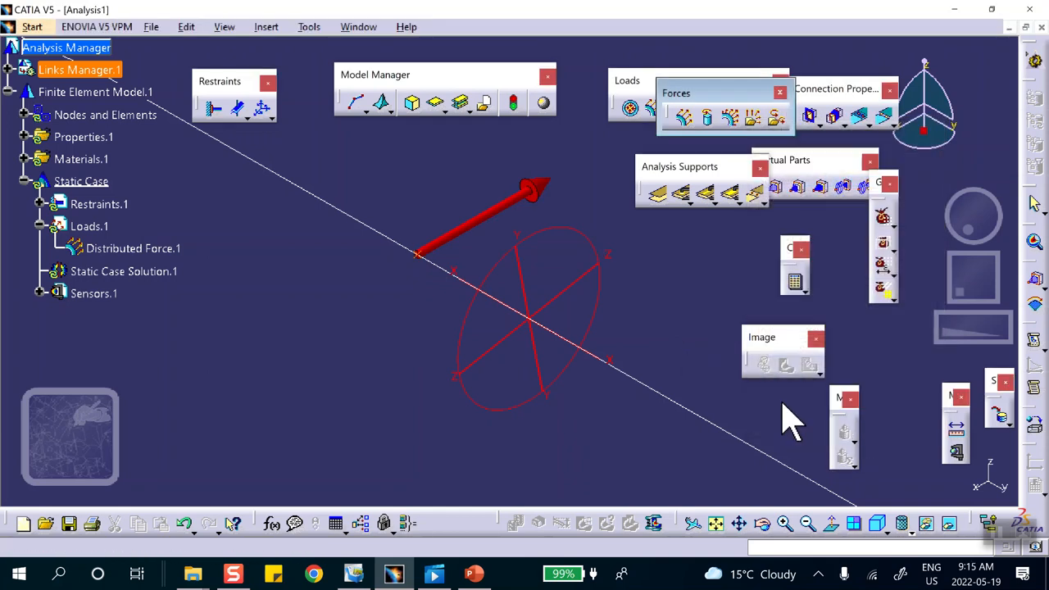
Compute the whole static analysis with the All option
middle_click_drag(462, 337, 529, 379)
left_click(500, 418)
left_click(479, 341)
left_click(517, 355)
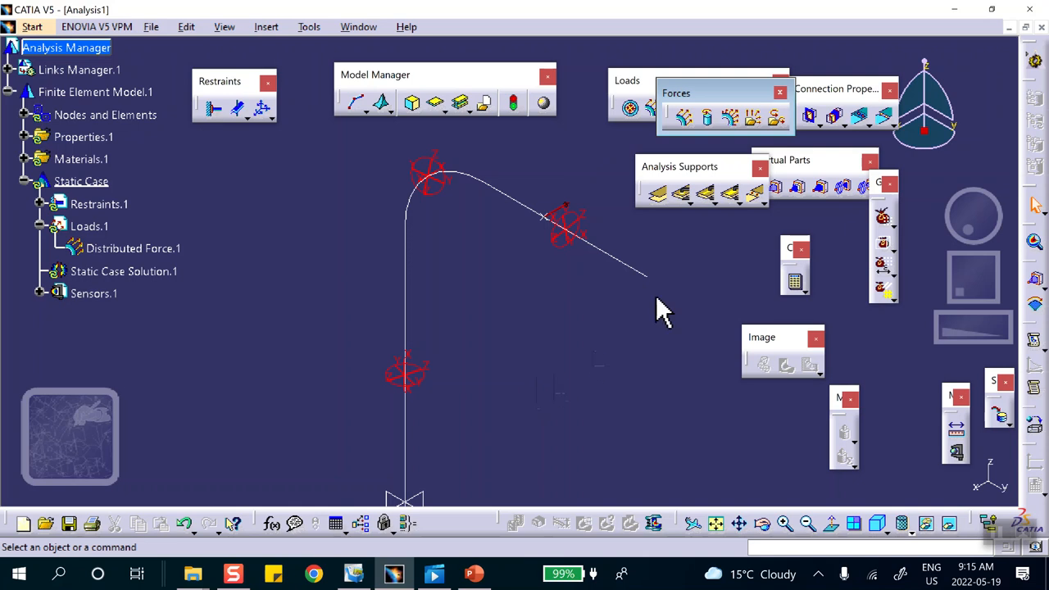
left_click(793, 282)
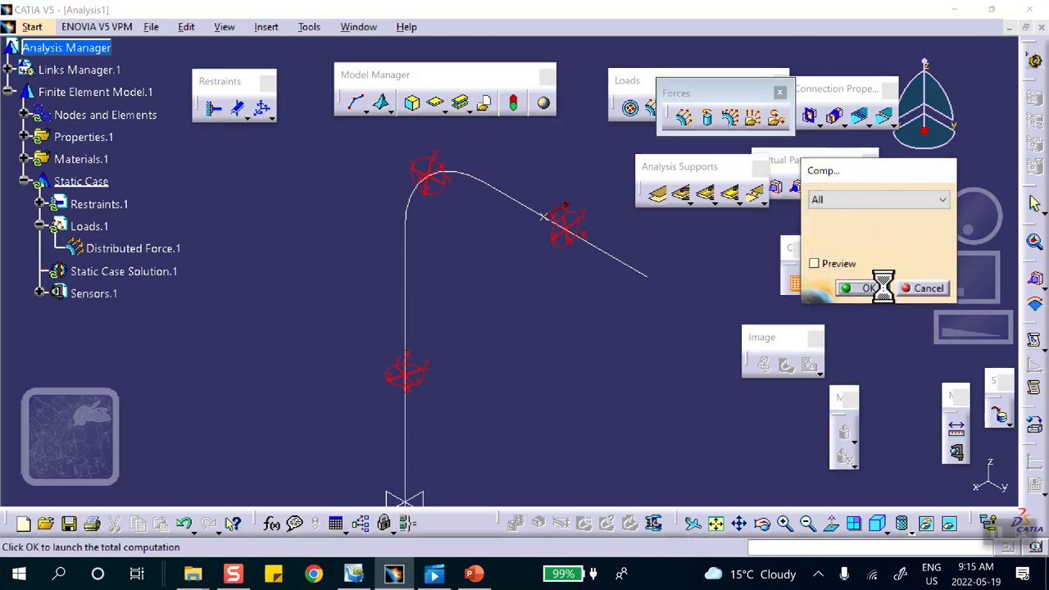
left_click(877, 289)
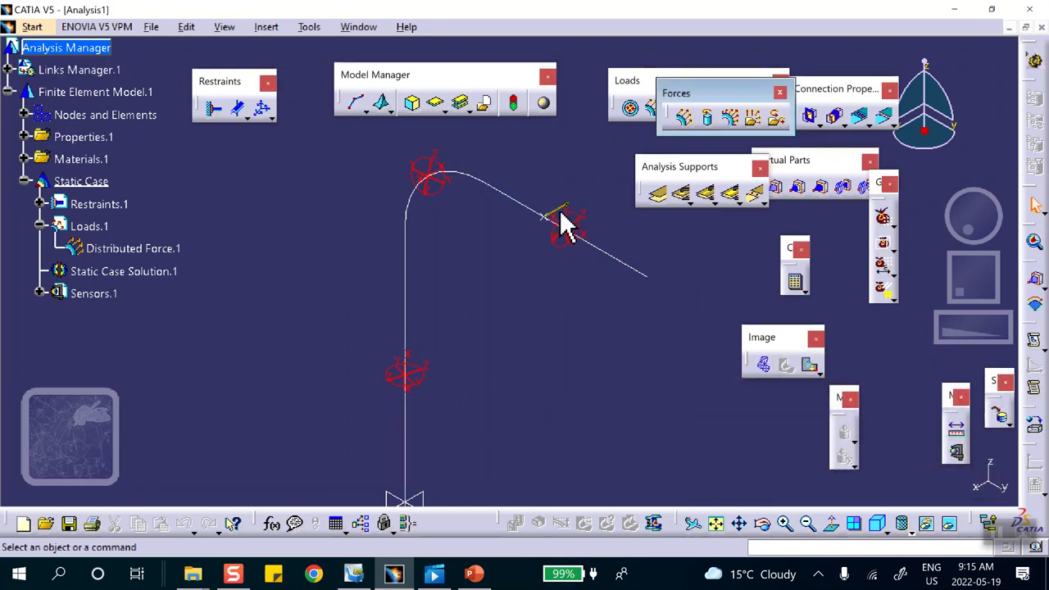
Generate the deformed mesh image and the displacement image of the static case solution
middle_click_drag(491, 332, 510, 401)
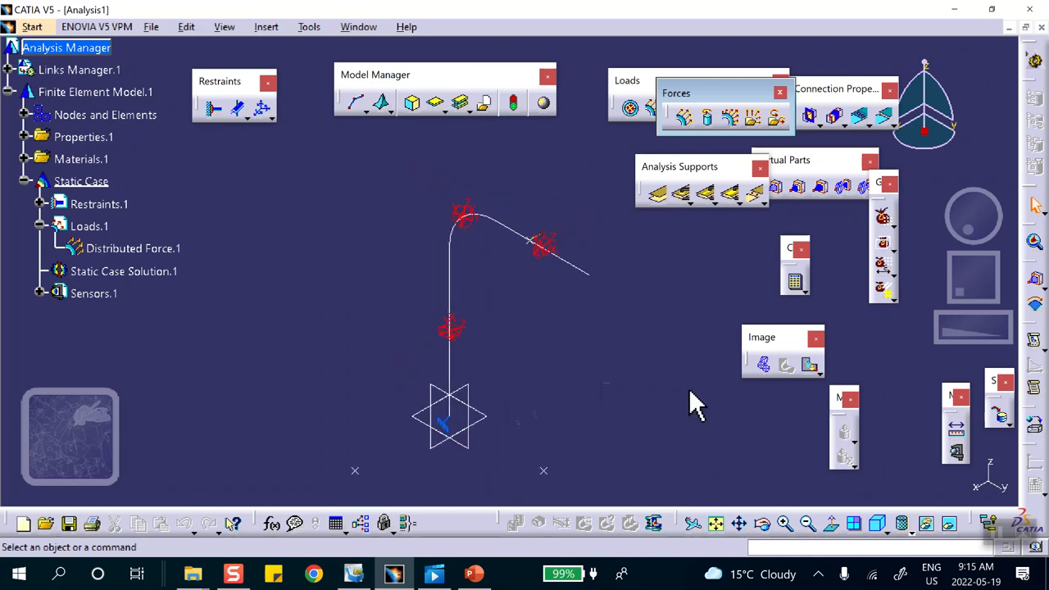
left_click(764, 364)
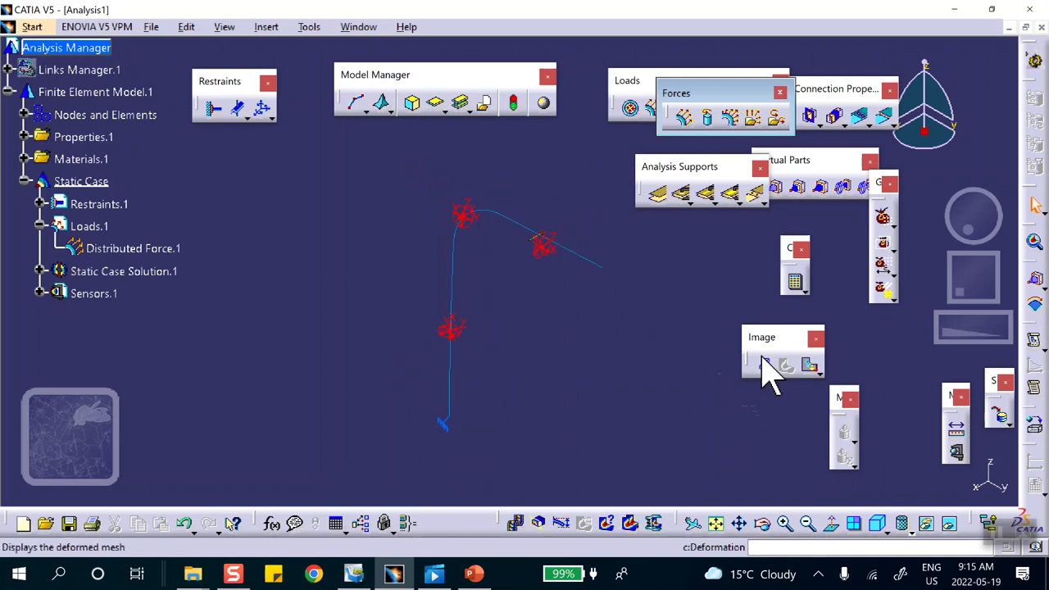
left_click(809, 365)
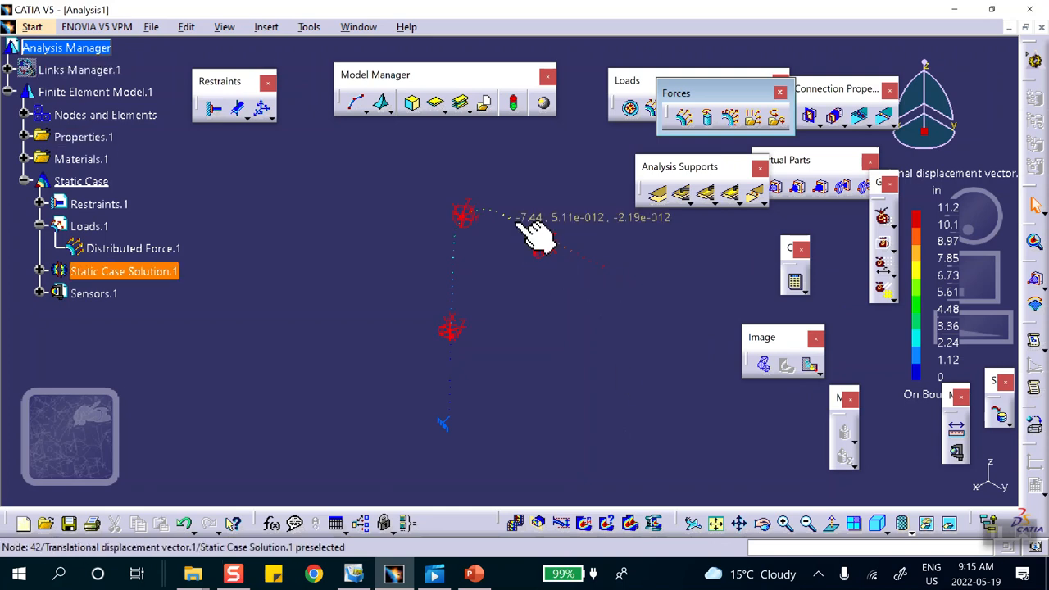
Change the displacement image from vector symbols to a coloured displacement magnitude plot along the rod
double_click(533, 225)
left_click(592, 145)
left_click(637, 345)
middle_click_drag(586, 363, 484, 227)
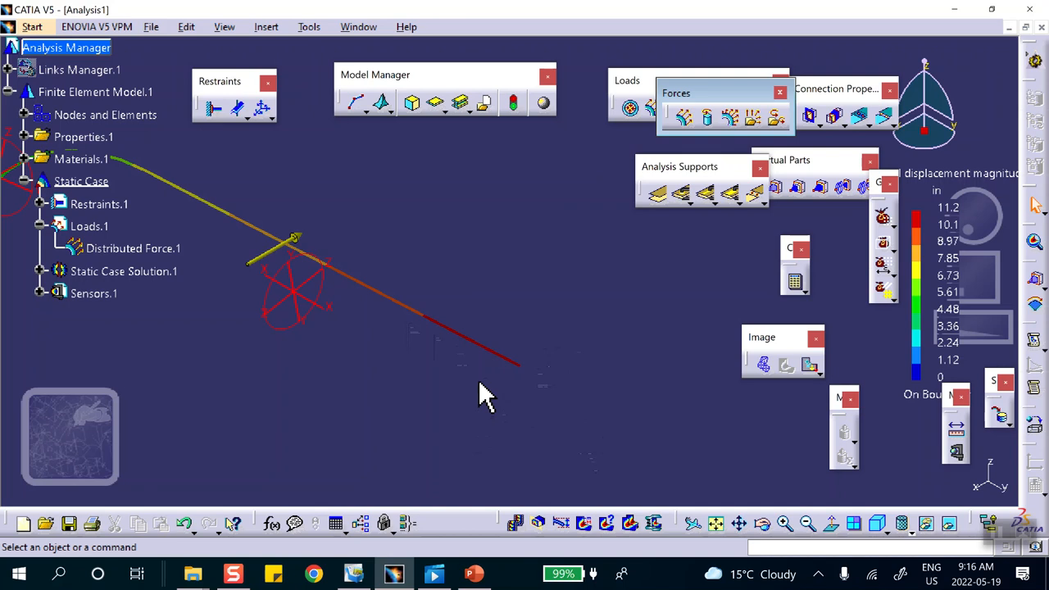
middle_click_drag(415, 304, 542, 367)
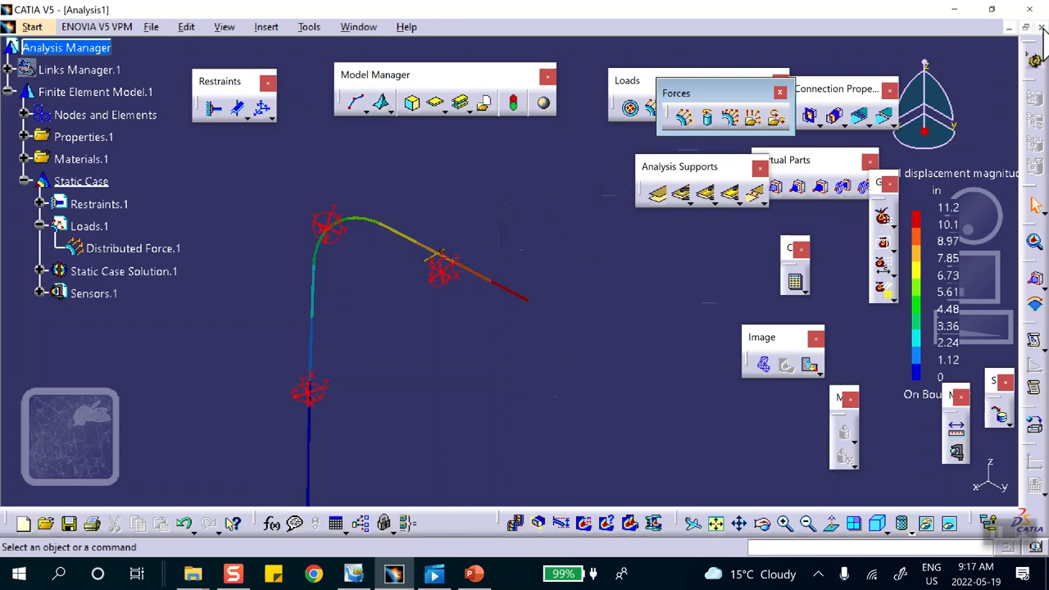
Close the analysis and the bent rod part without saving the changes
left_click(1042, 27)
left_click(578, 319)
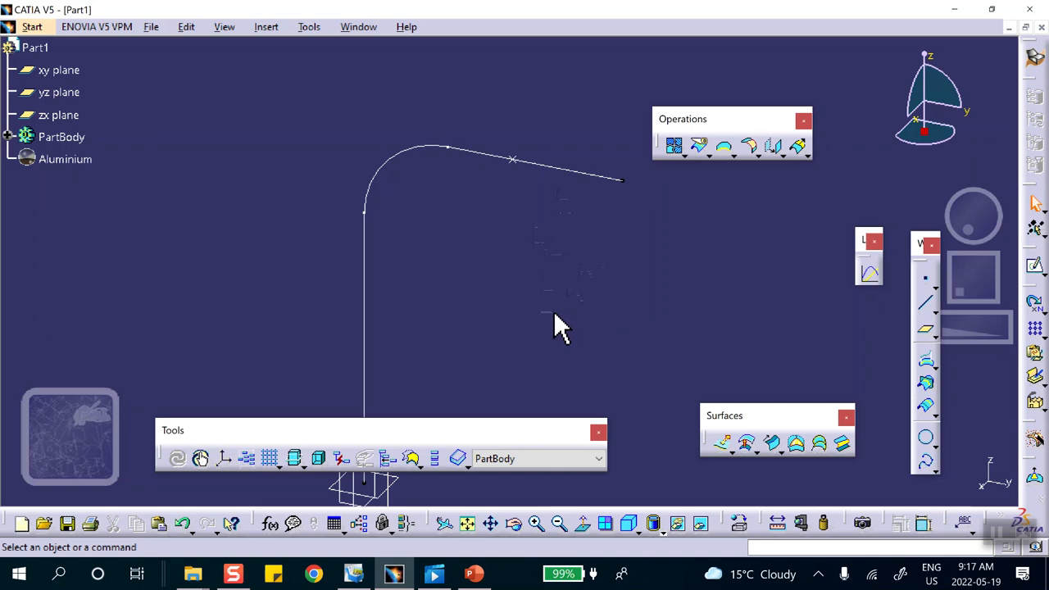
left_click(1041, 27)
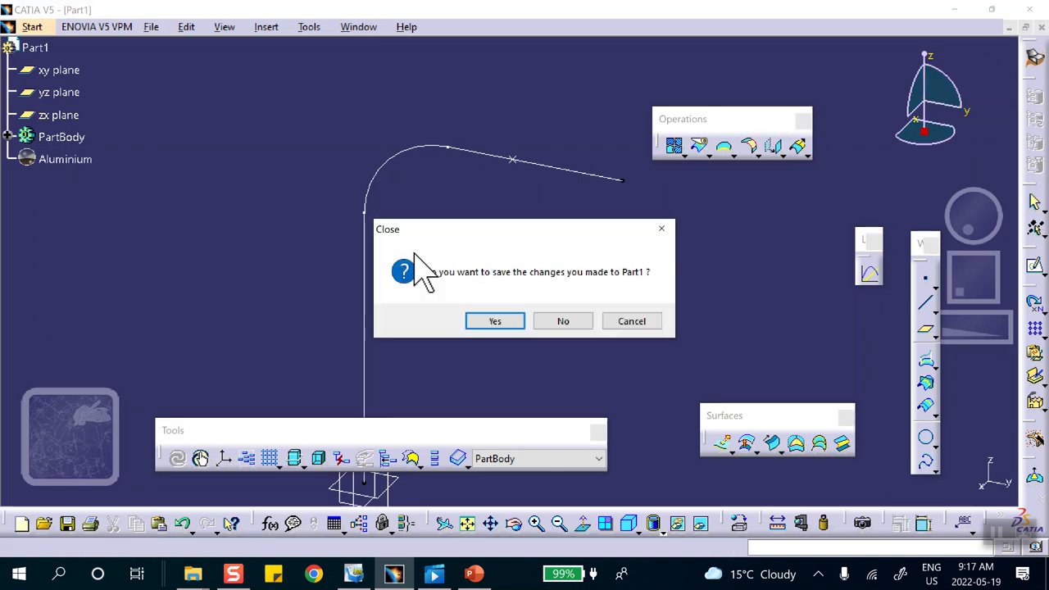
left_click(580, 316)
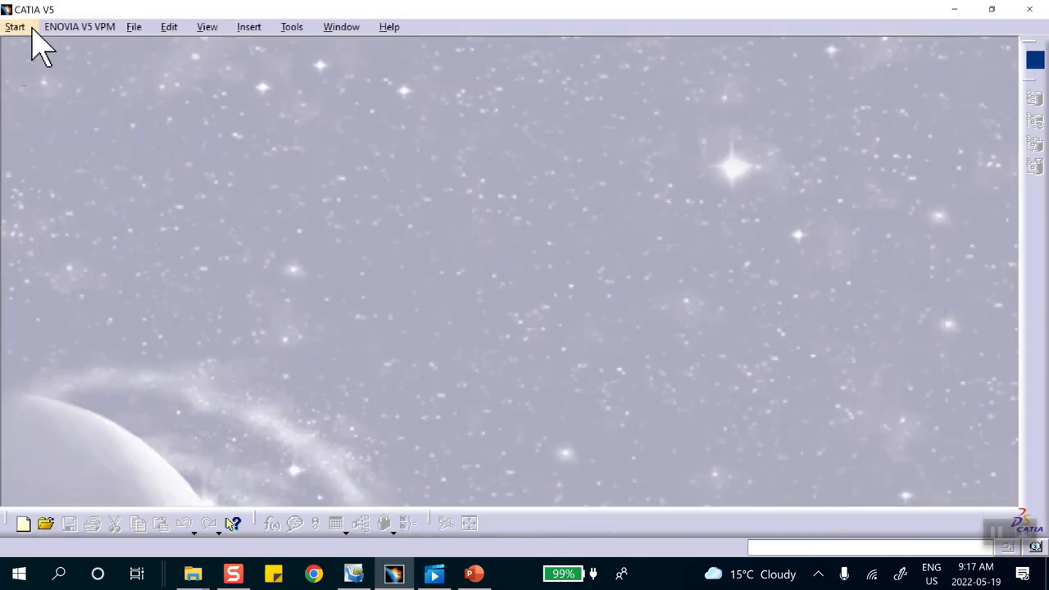
Create a new Part document
left_click(15, 26)
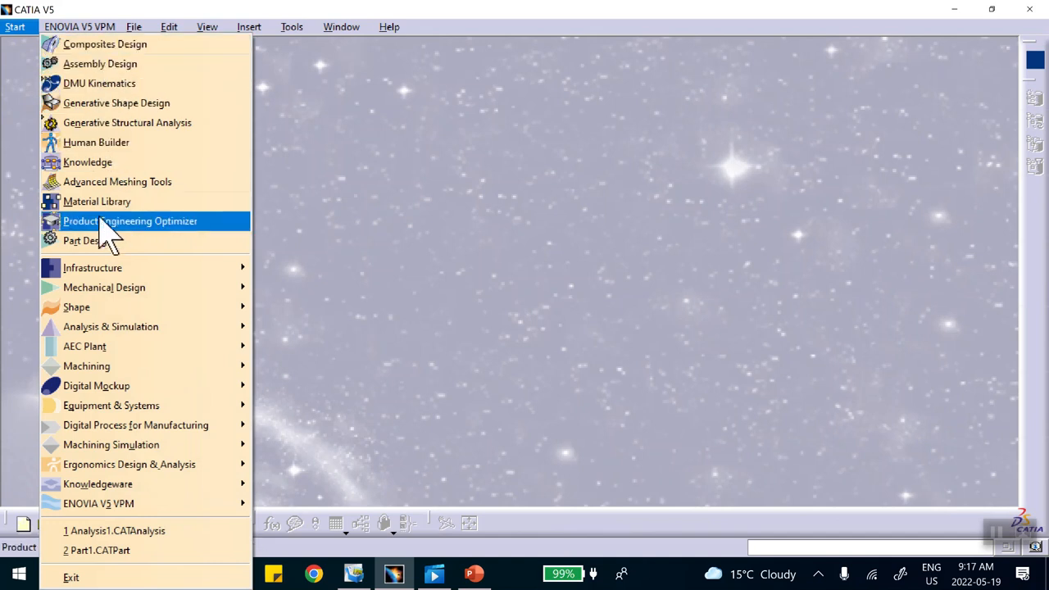
left_click(443, 234)
left_click(20, 528)
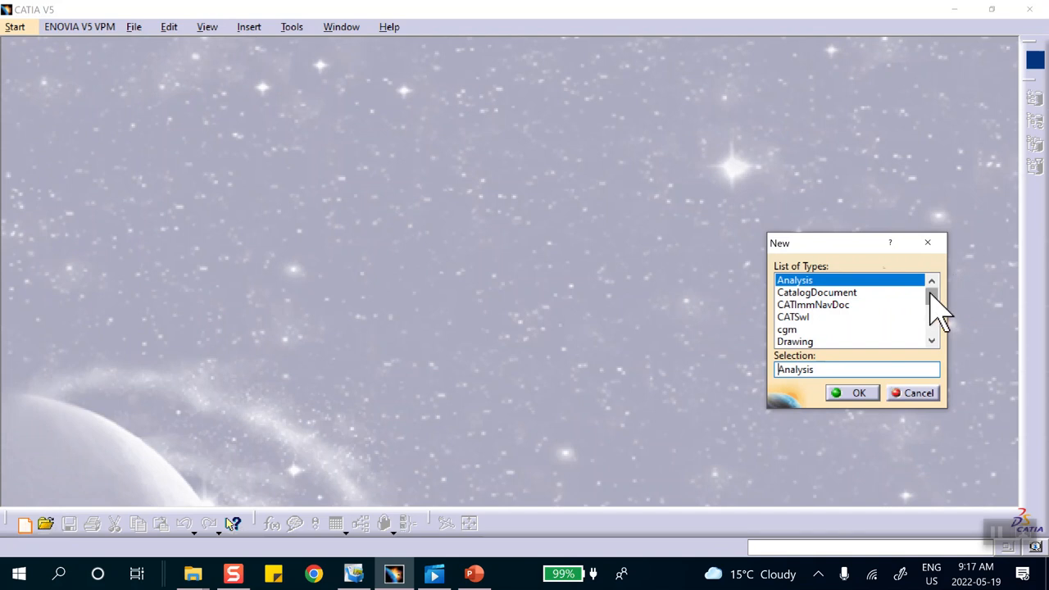
left_click_drag(930, 294, 946, 320)
left_click(788, 280)
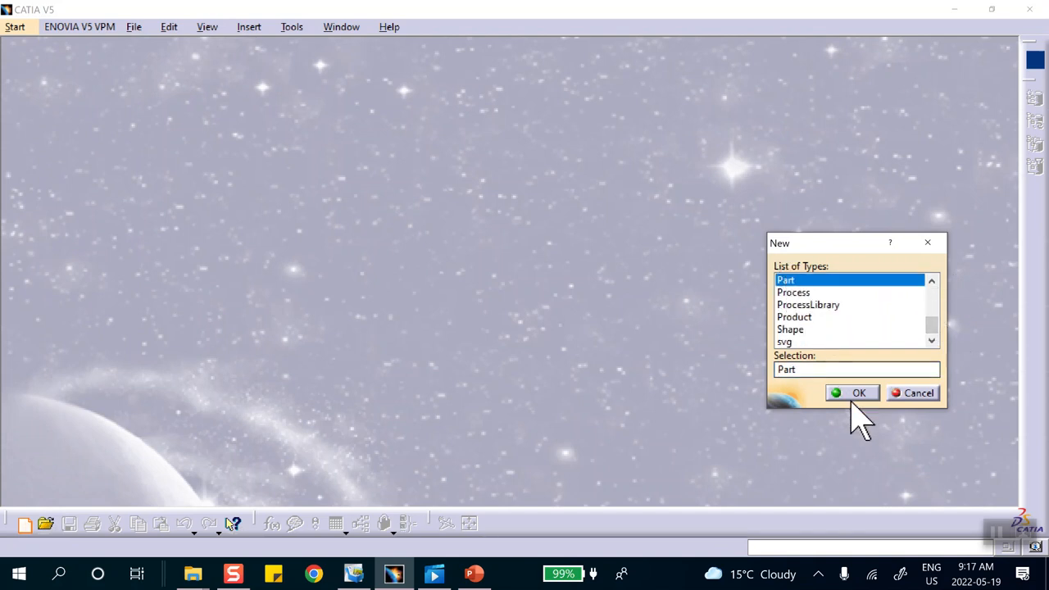
left_click(857, 395)
left_click(911, 480)
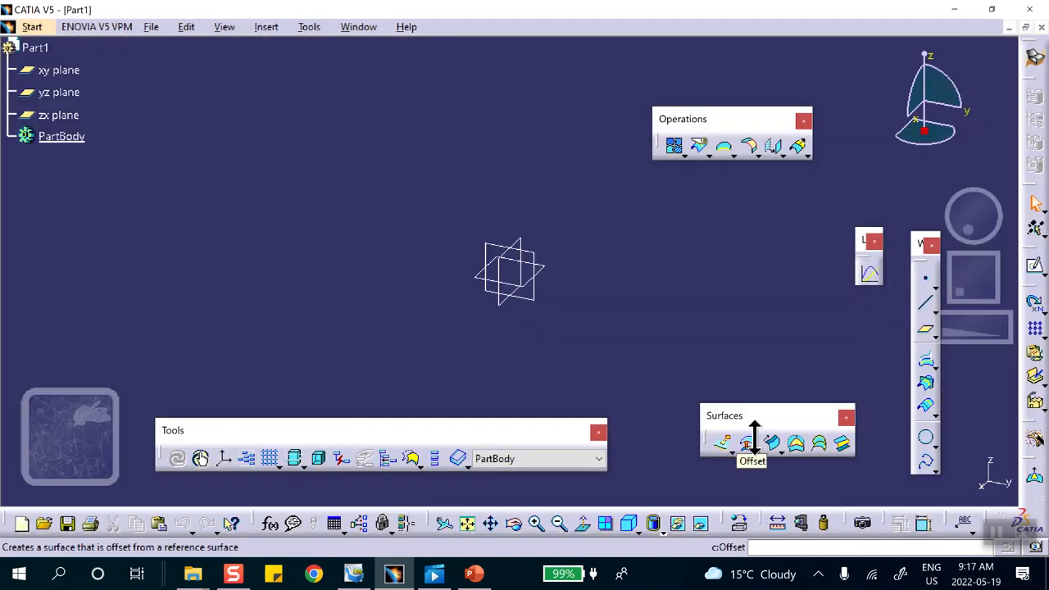
Sketch a rod profile on the yz plane: a vertical line from the origin, a tangent quarter arc and two end-to-end horizontal segments
left_click(541, 266)
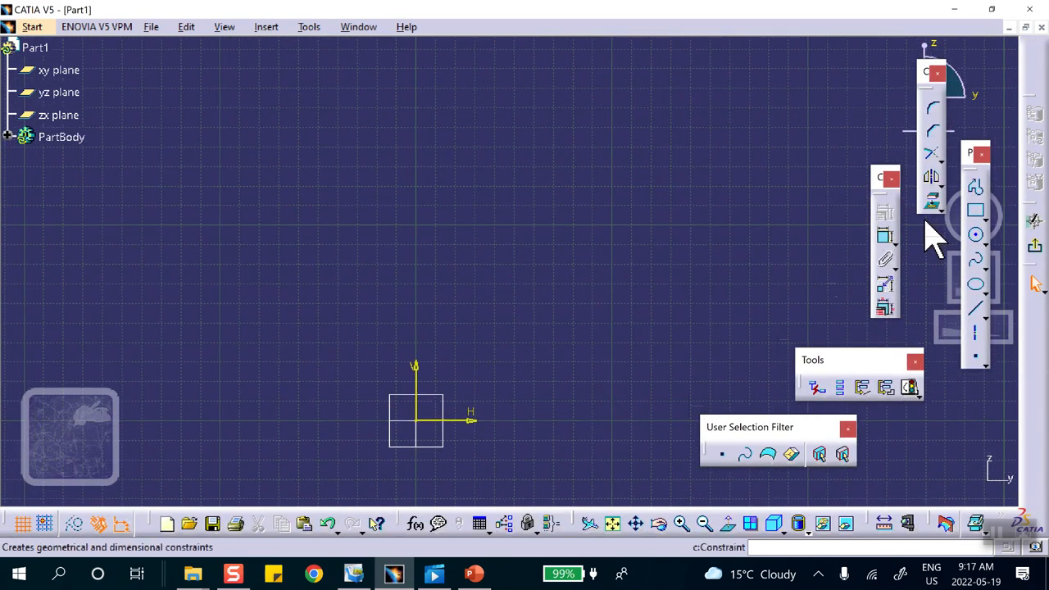
left_click(975, 189)
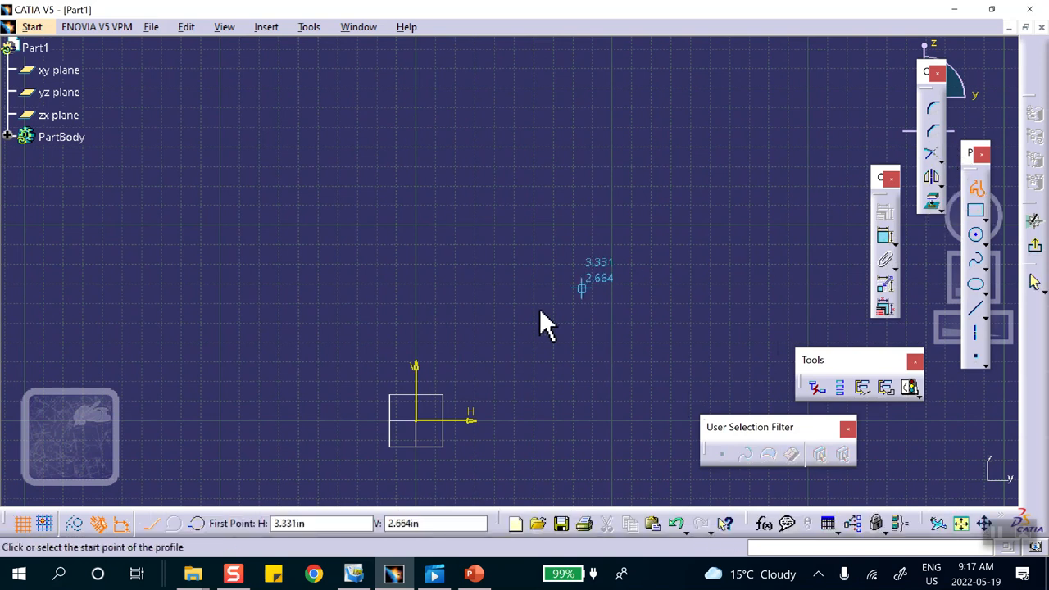
left_click(416, 420)
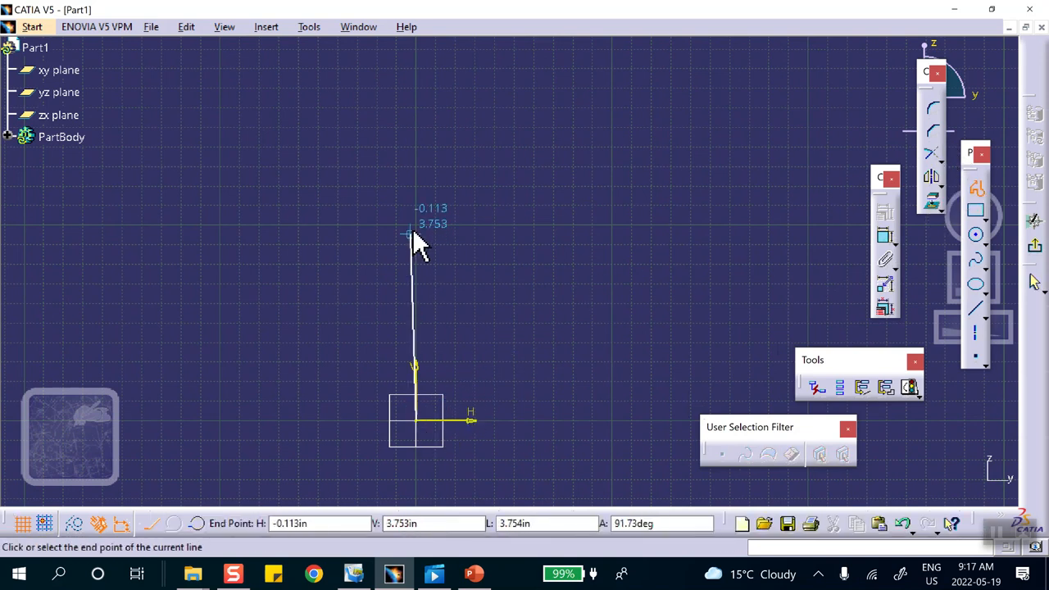
left_click(416, 179)
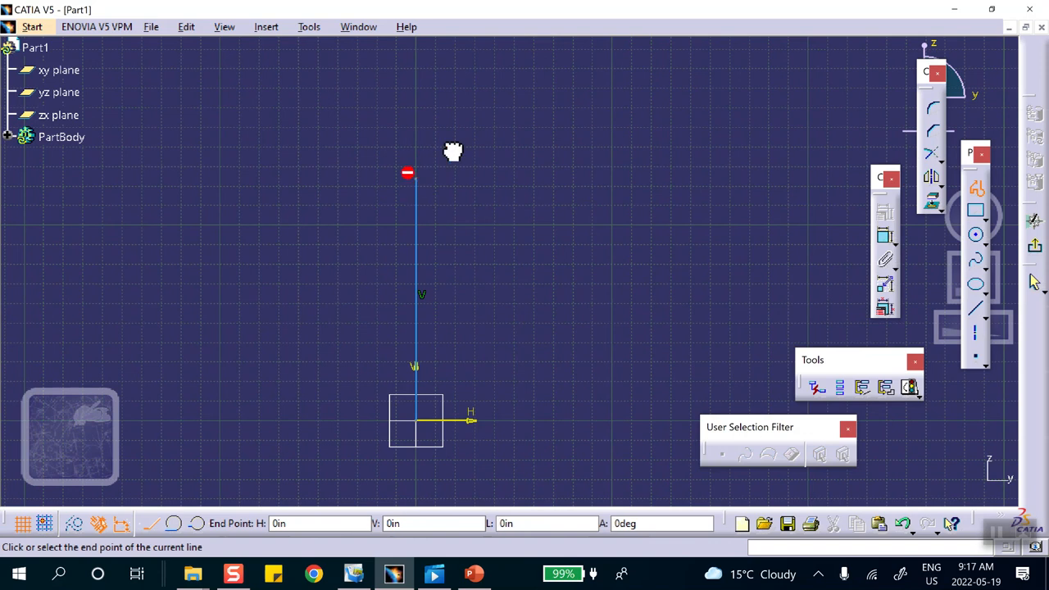
left_click(490, 104)
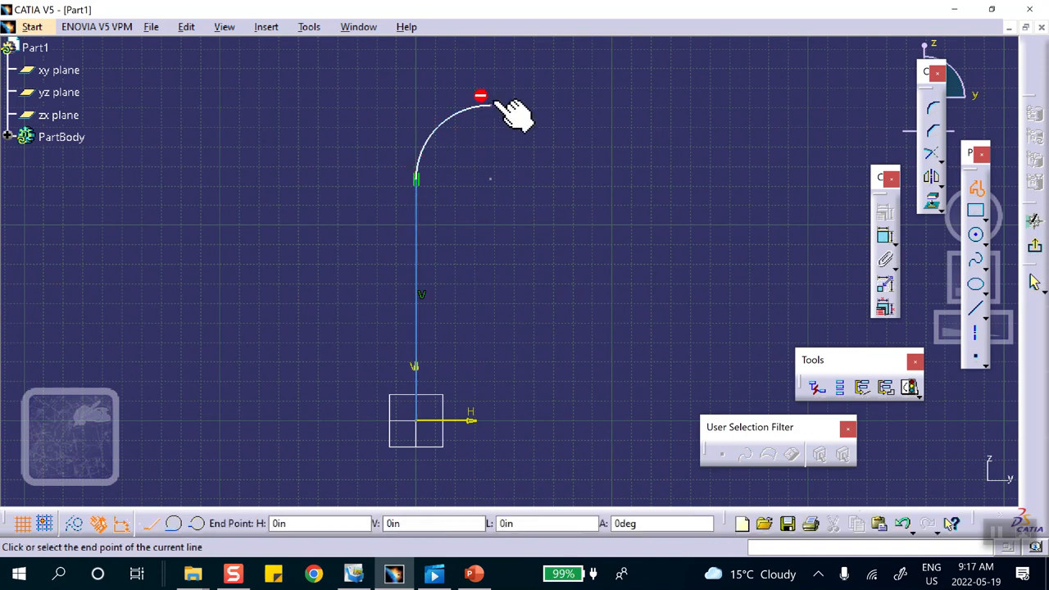
left_click(598, 104)
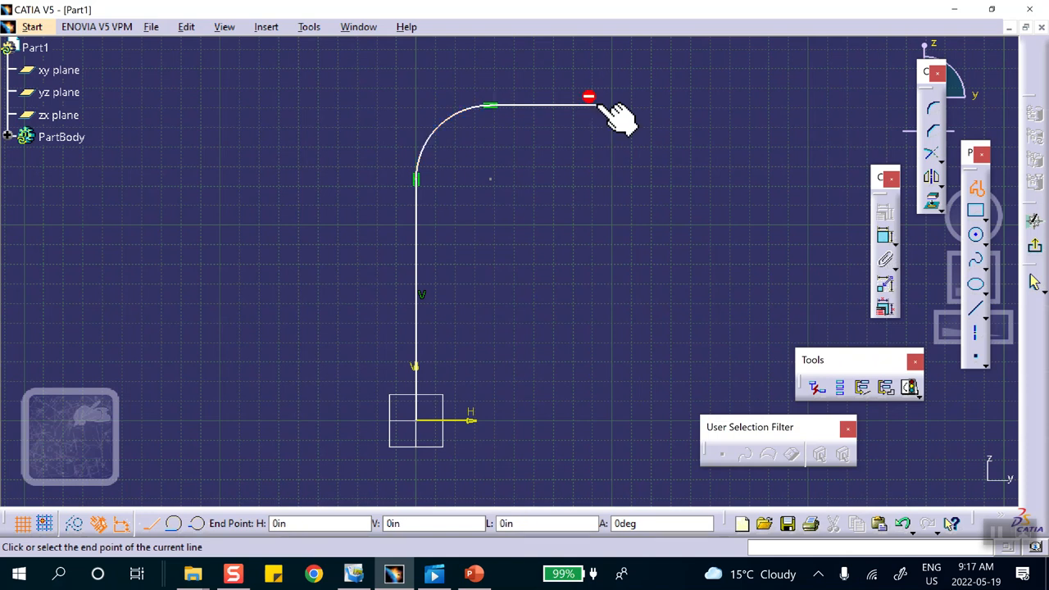
left_click(703, 105)
double_click(706, 105)
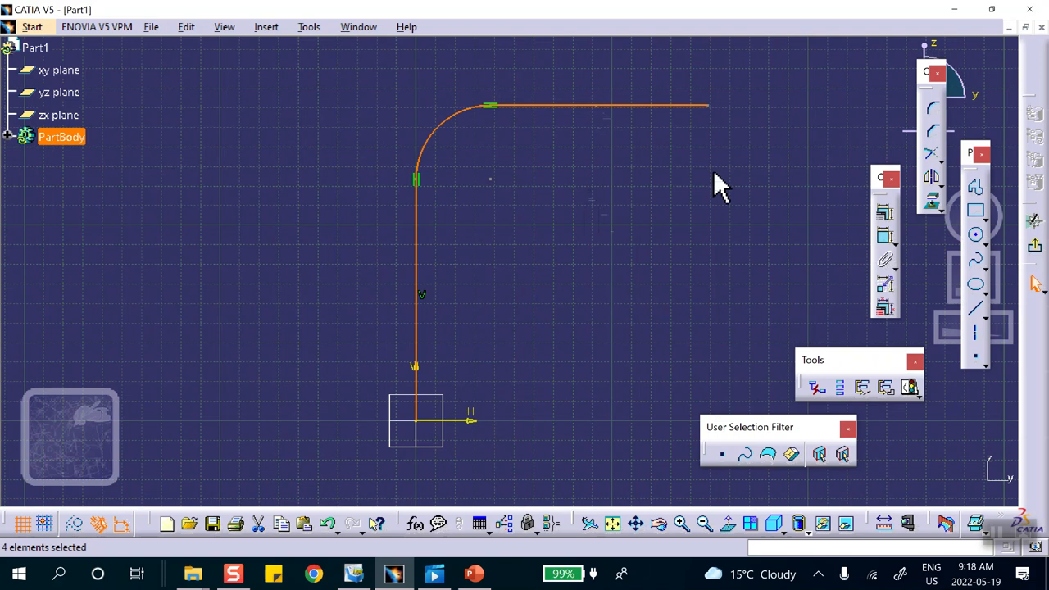
Finish the sketch and join its curves into one continuous wire with the default merging distance
left_click(1035, 246)
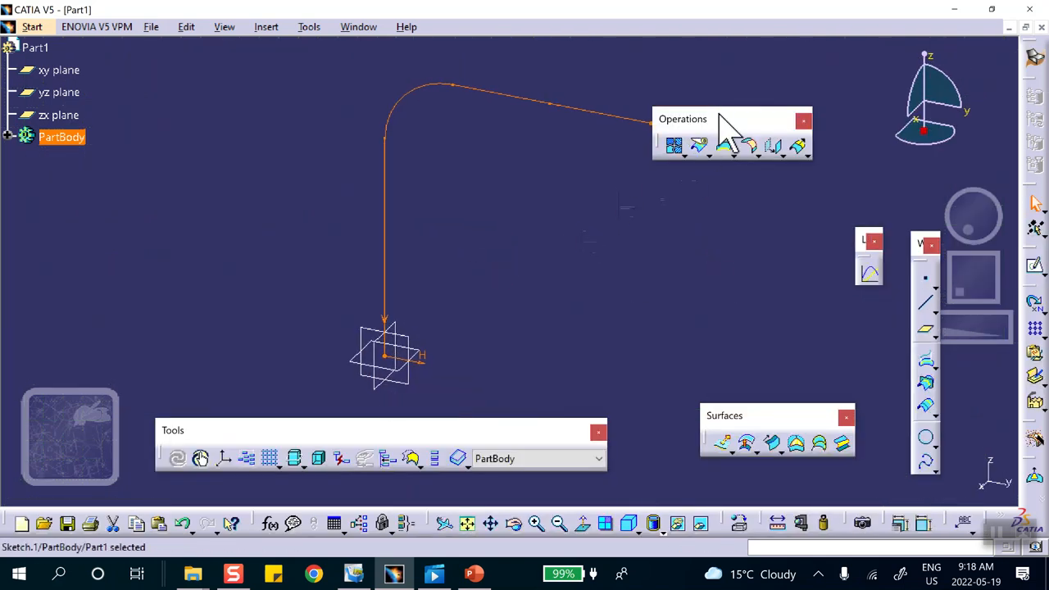
left_click(737, 145)
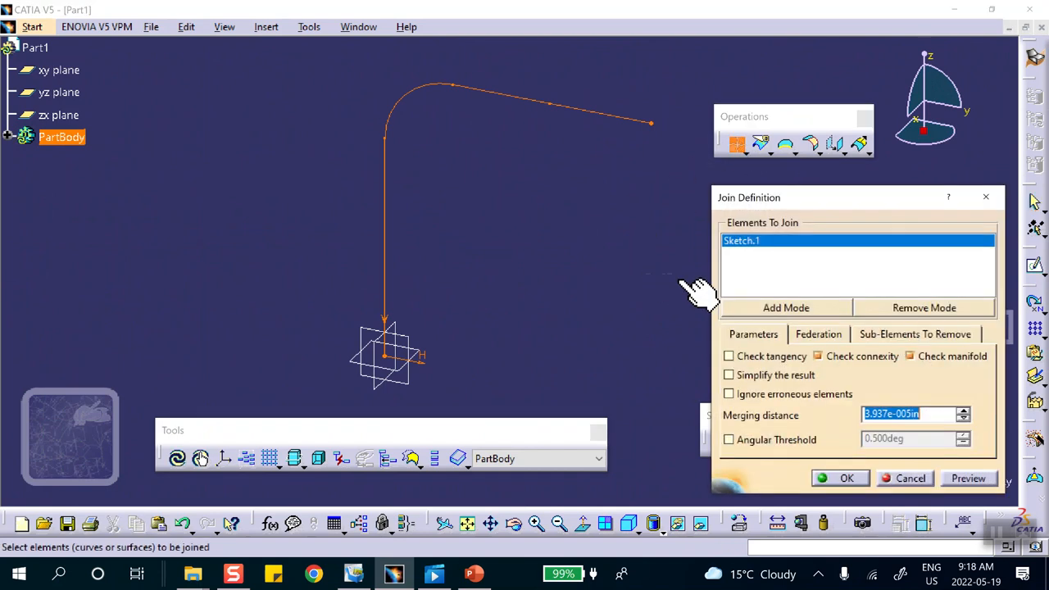
left_click(835, 479)
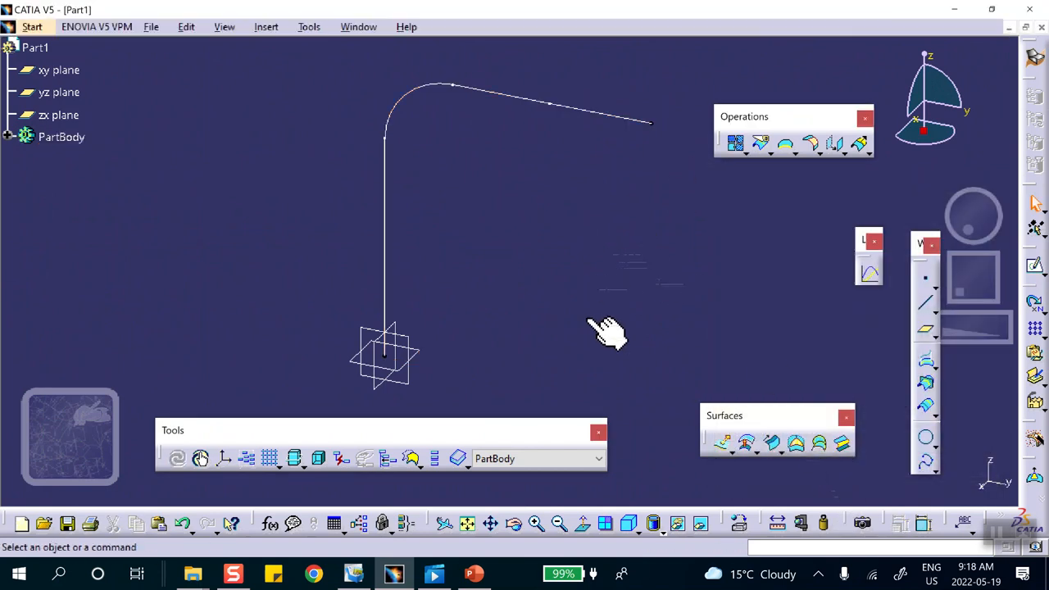
Apply Steel from the metal materials library to the whole part
left_click(741, 524)
scroll(691, 263, "down", 3)
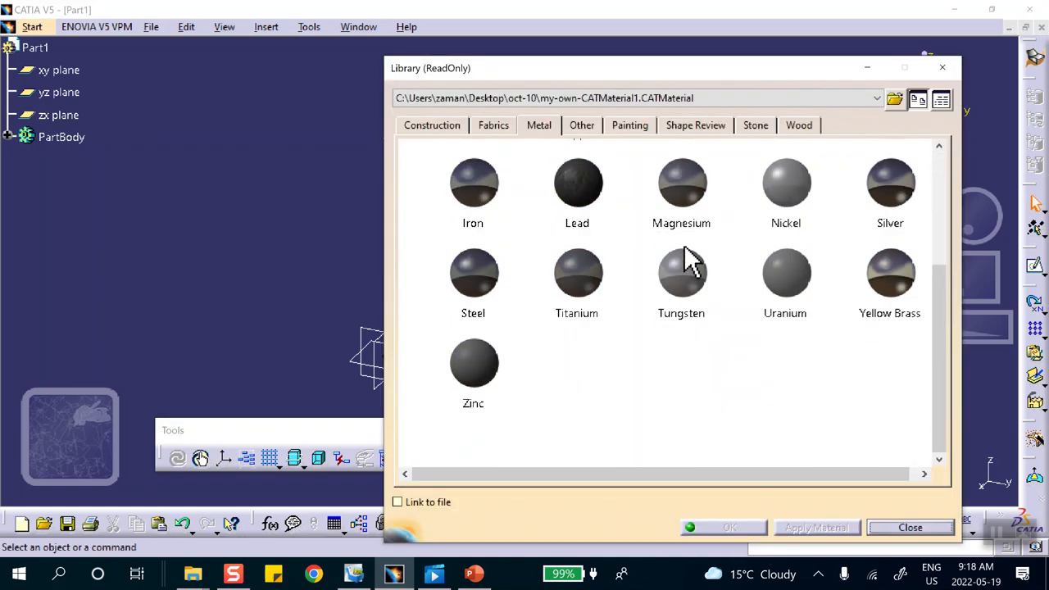
left_click(475, 279)
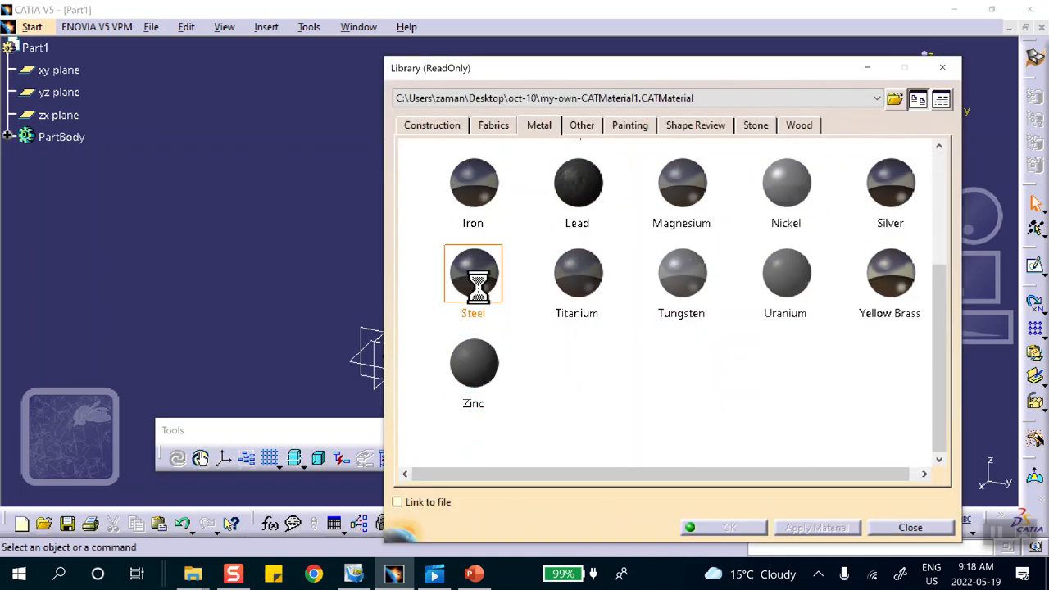
left_click(37, 48)
left_click(730, 527)
left_click(217, 274)
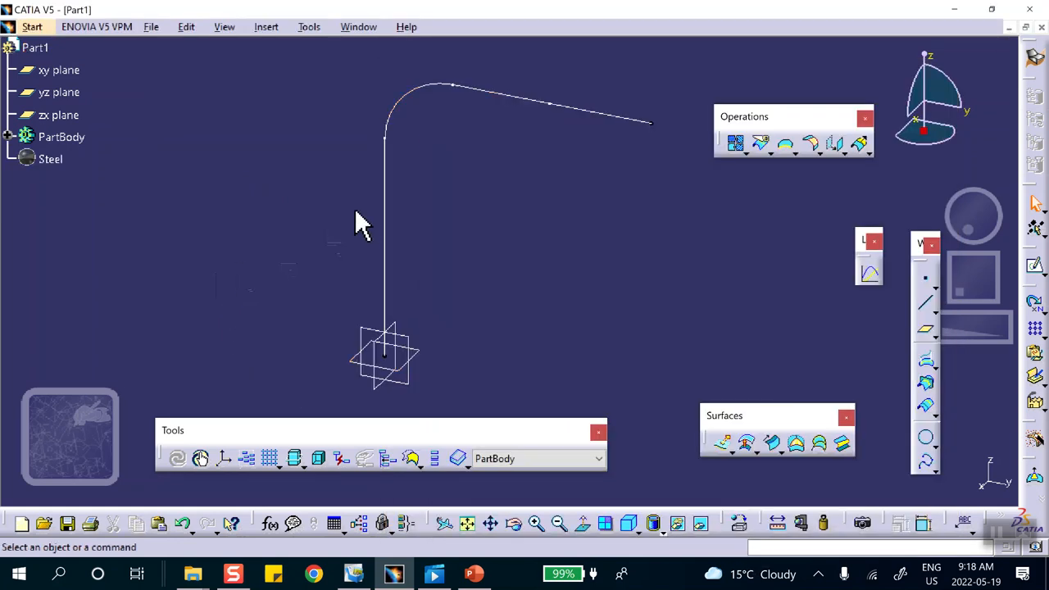
Start a Generative Structural Analysis of the part with a Static Analysis case
left_click(32, 27)
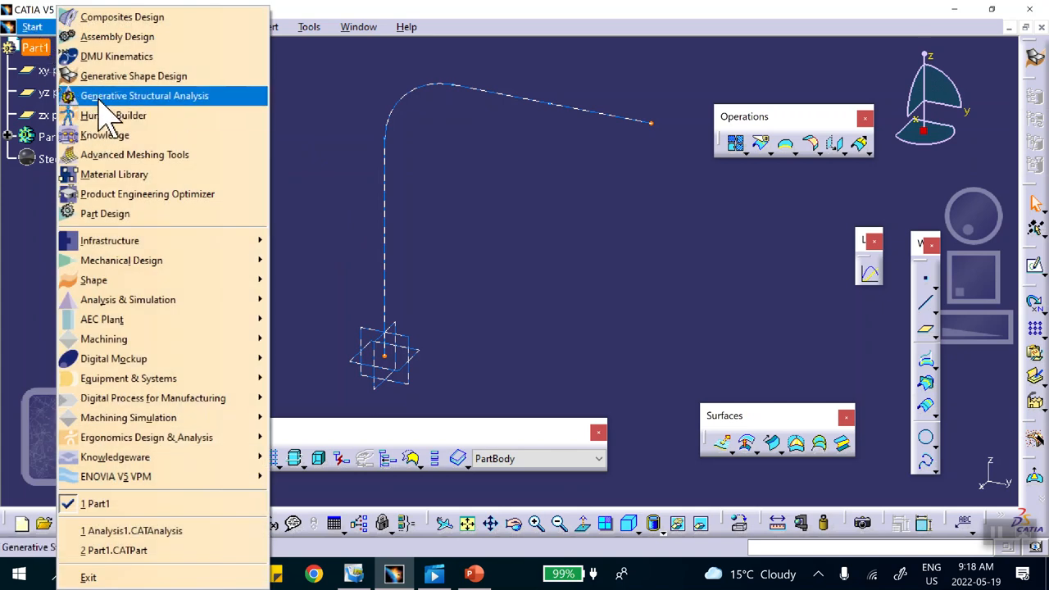
left_click(101, 97)
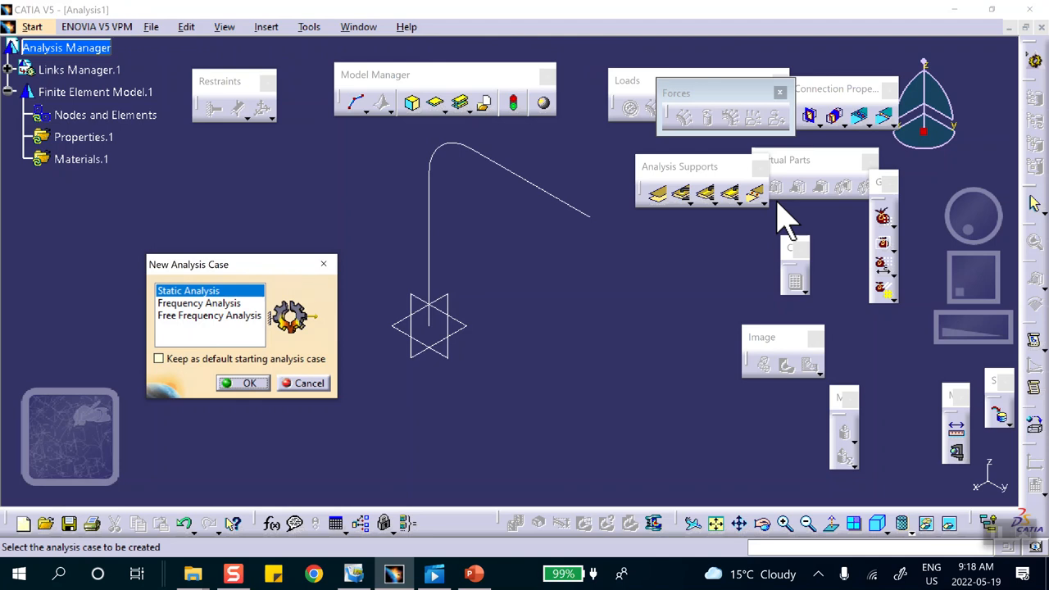
left_click(246, 383)
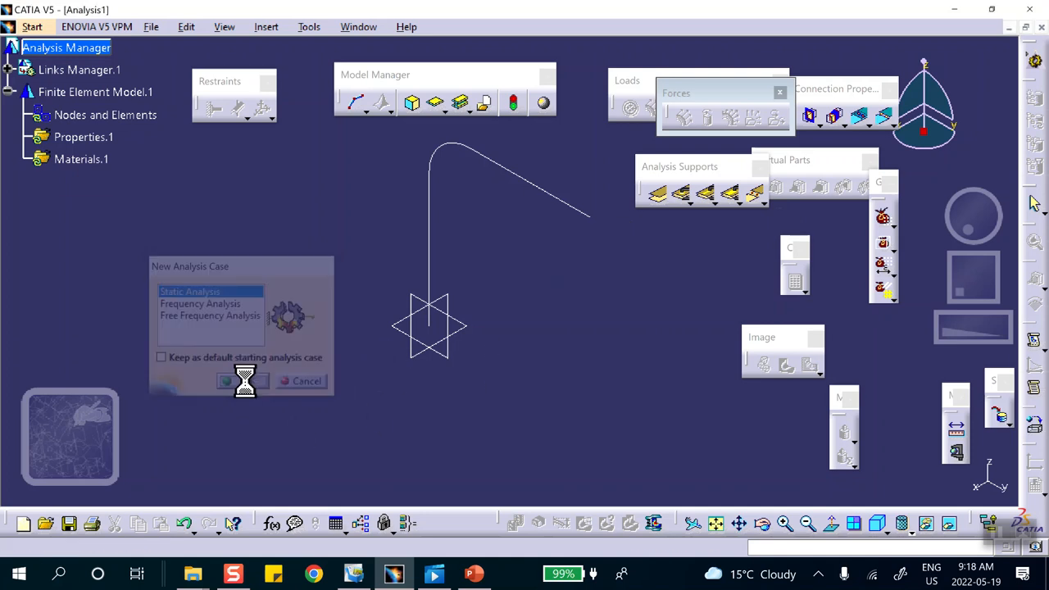
Mesh the bent rod wire with linear beam elements of size 0.200 in
left_click(459, 114)
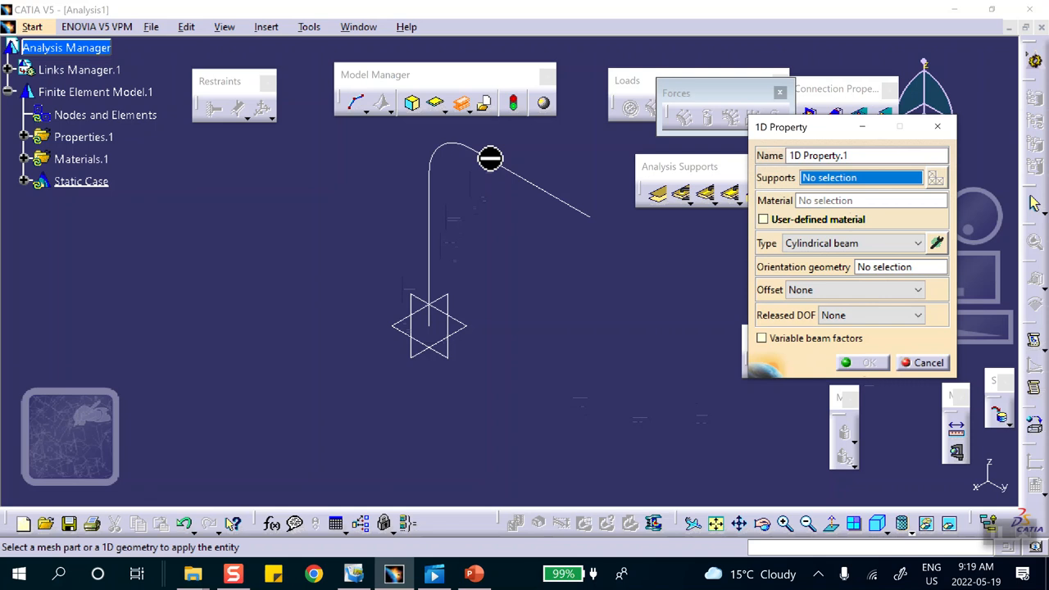
left_click(926, 363)
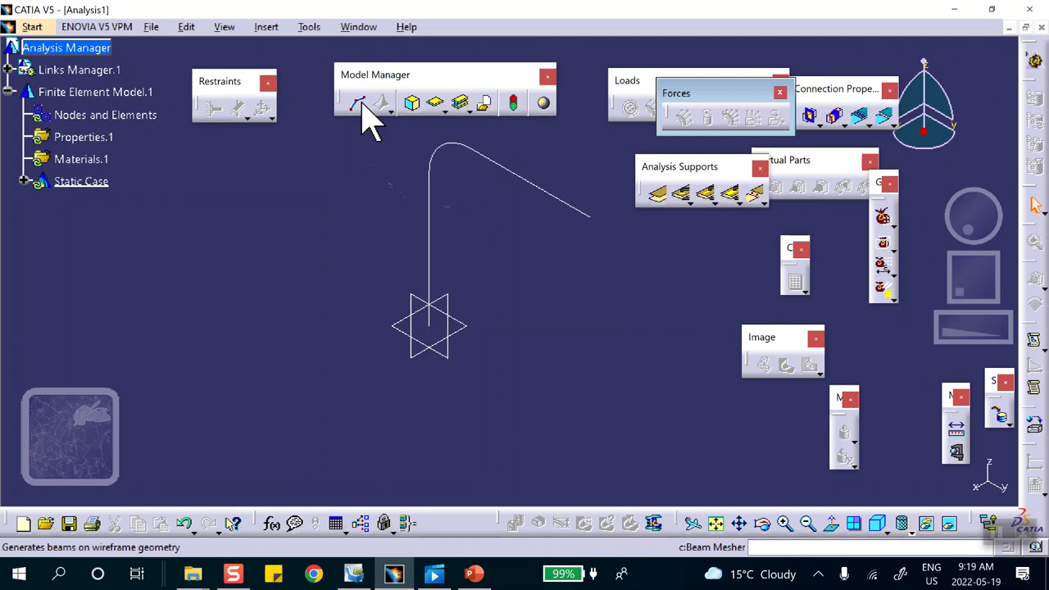
left_click(365, 105)
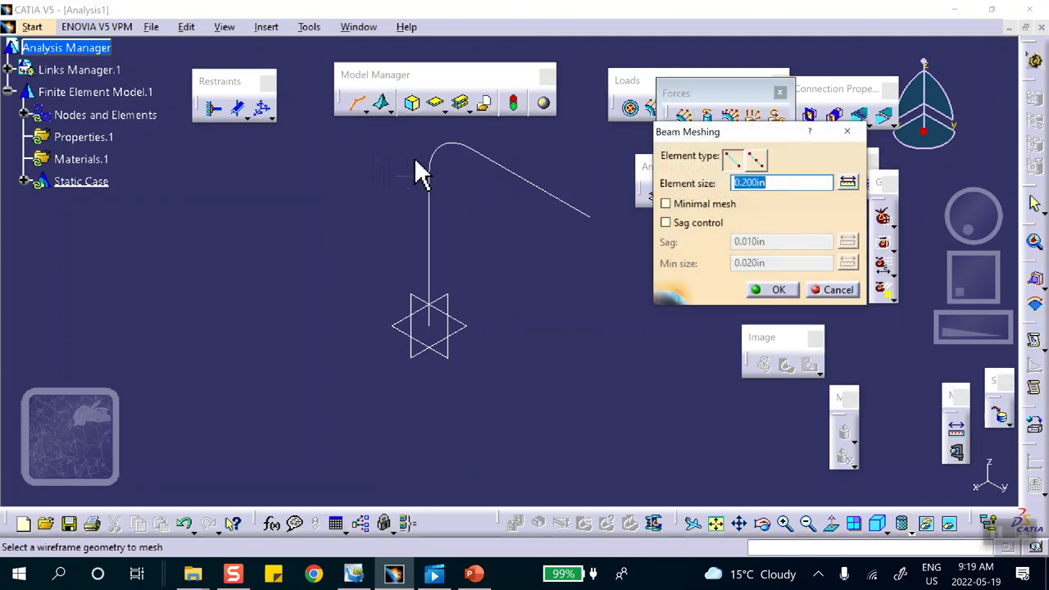
left_click(443, 152)
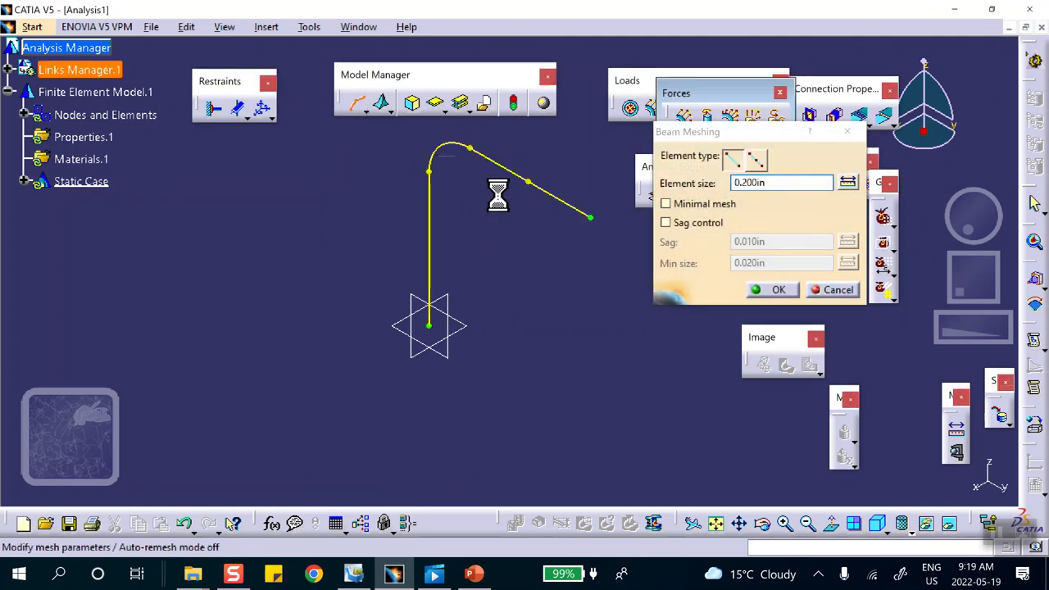
left_click(774, 289)
Assign a 1D property of type Cylindrical beam to the joined rod wire
left_click(462, 103)
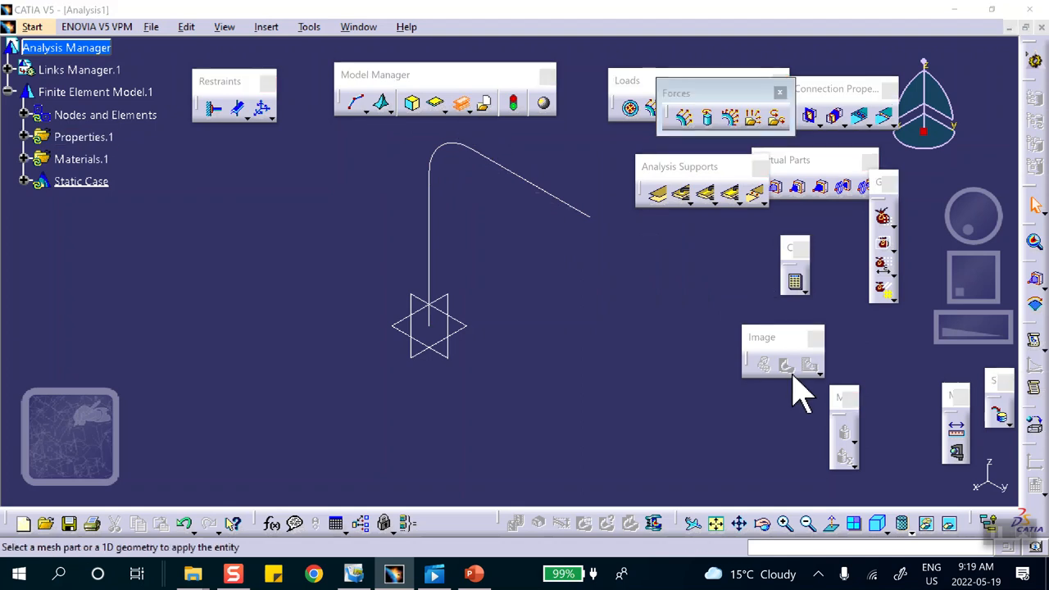
left_click(529, 183)
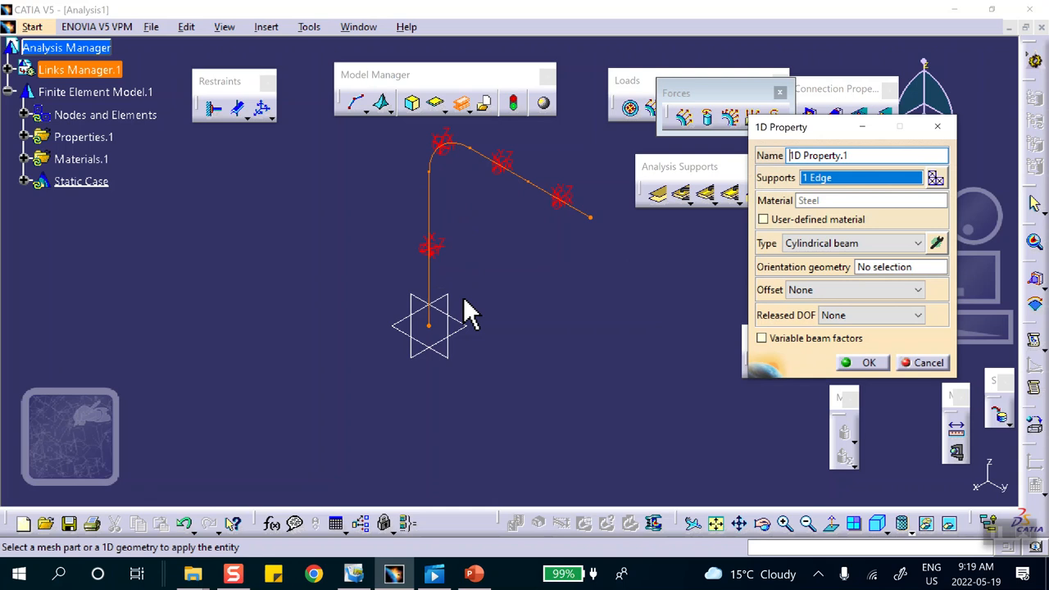
left_click(860, 362)
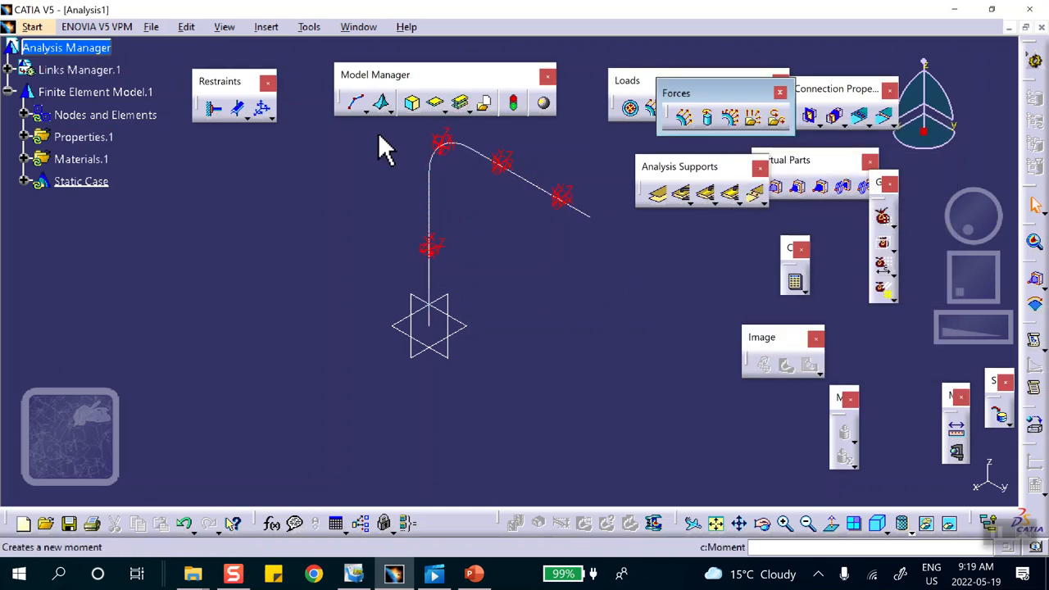
Clamp the base end vertex of the rod at the origin
left_click(214, 109)
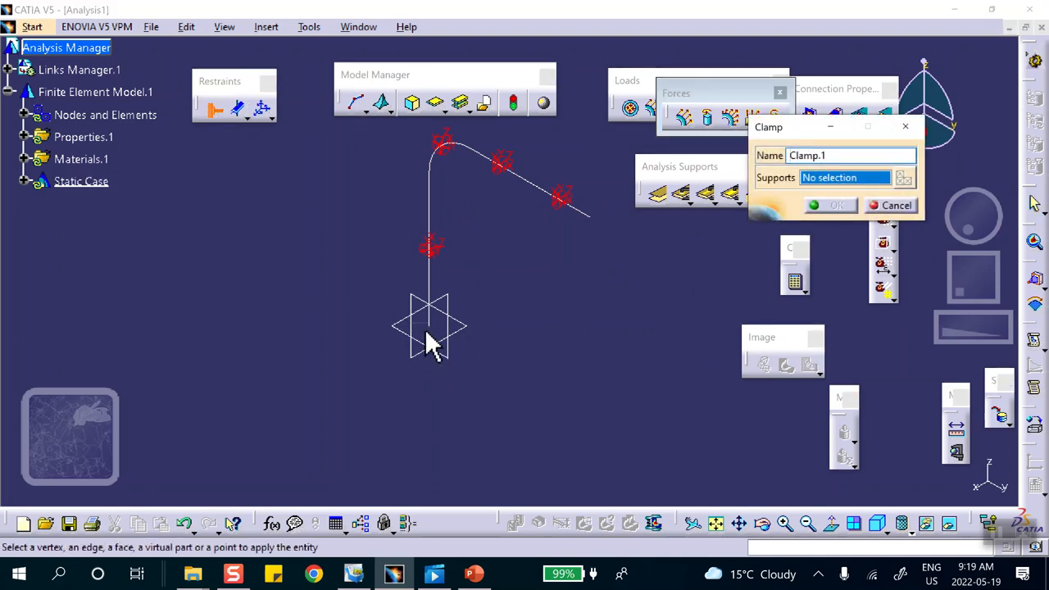
left_click(432, 328)
left_click(837, 205)
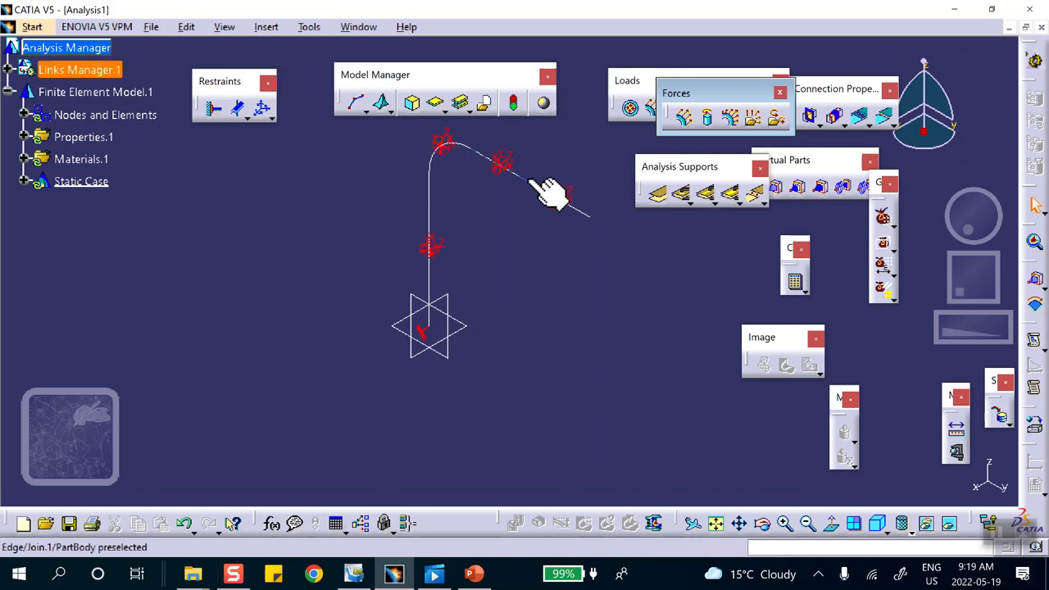
Apply a distributed force of -2000 lbf along X at the vertex partway along the rod's arm
left_click(687, 123)
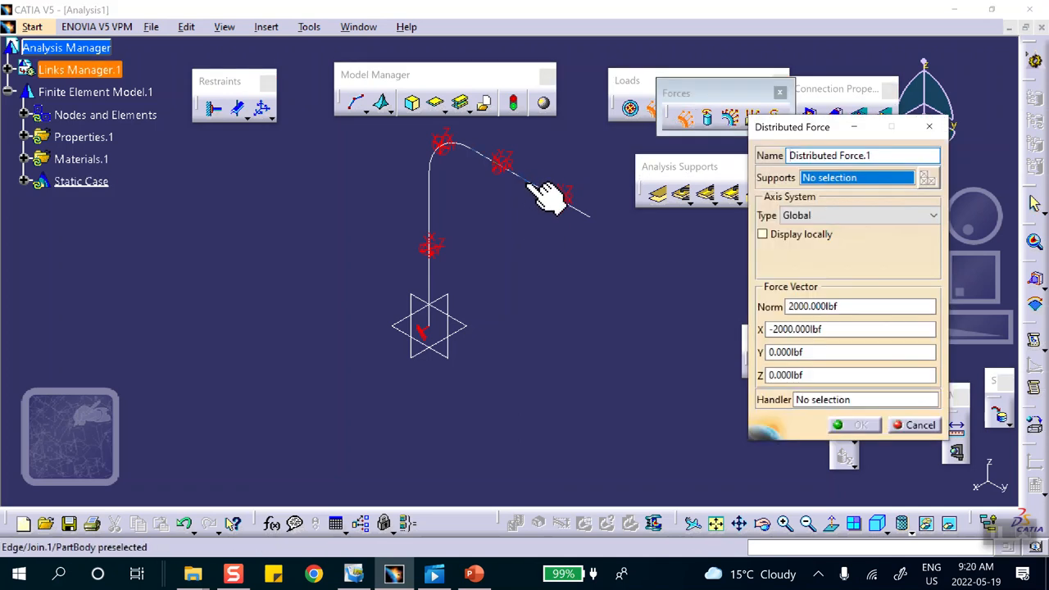
left_click(535, 189)
middle_click_drag(550, 276, 532, 156)
middle_click_drag(520, 208, 477, 421)
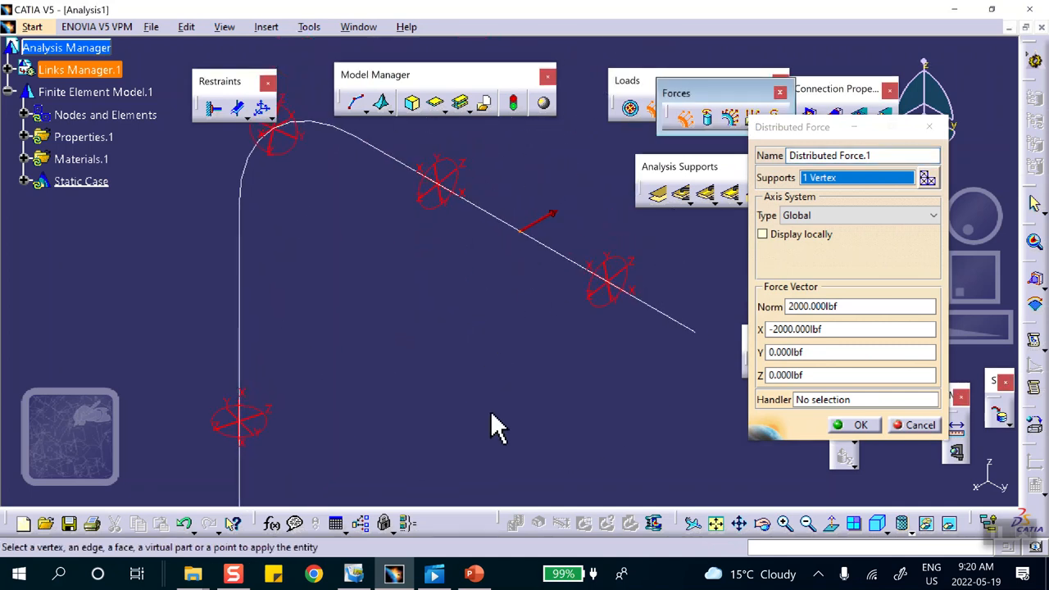
left_click(855, 425)
Compute the complete static analysis and generate the translational displacement image
middle_click_drag(391, 250, 409, 388)
middle_click_drag(481, 358, 444, 282)
left_click(794, 281)
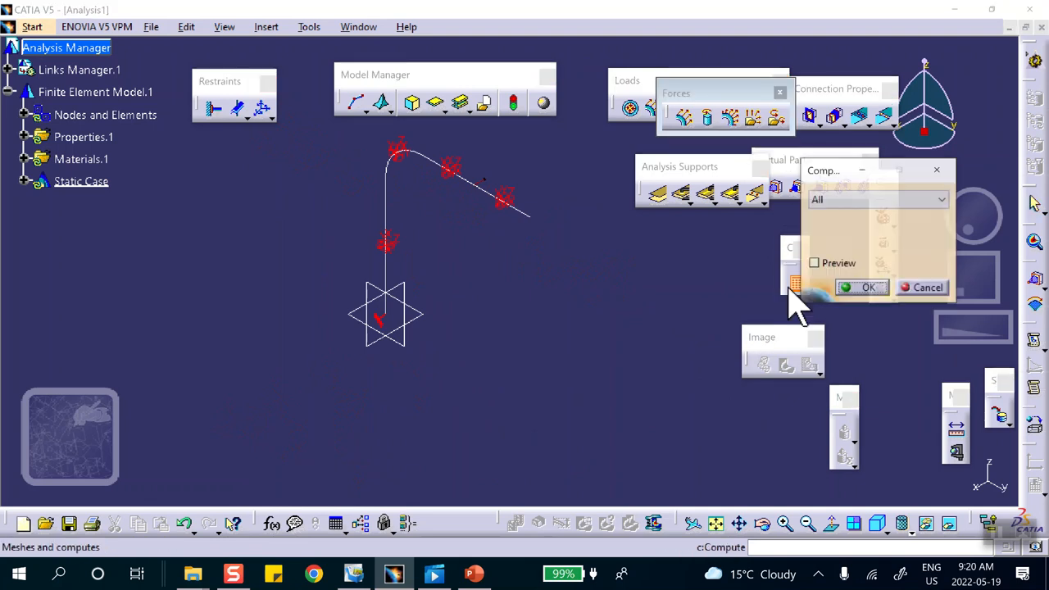
left_click(871, 287)
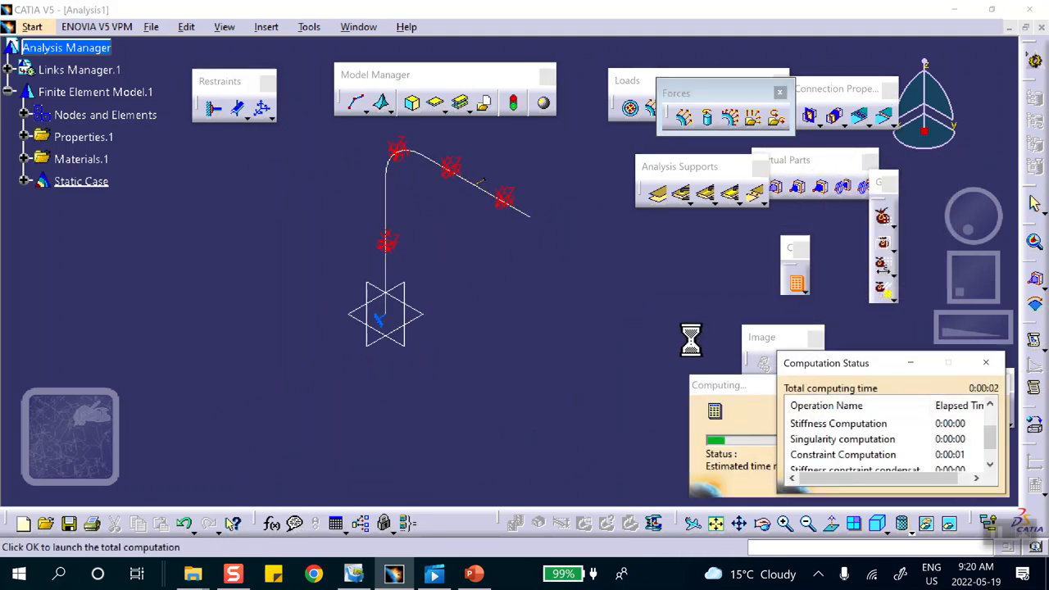
left_click(807, 363)
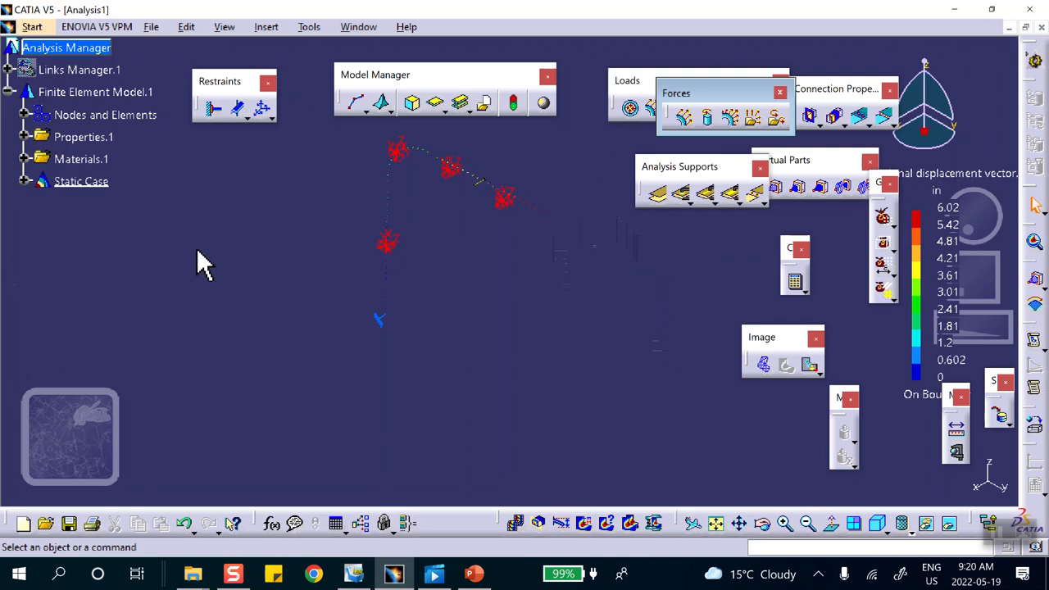
Expand the static case's sensors and solution in the tree, and deactivate the translational displacement image
left_click(23, 181)
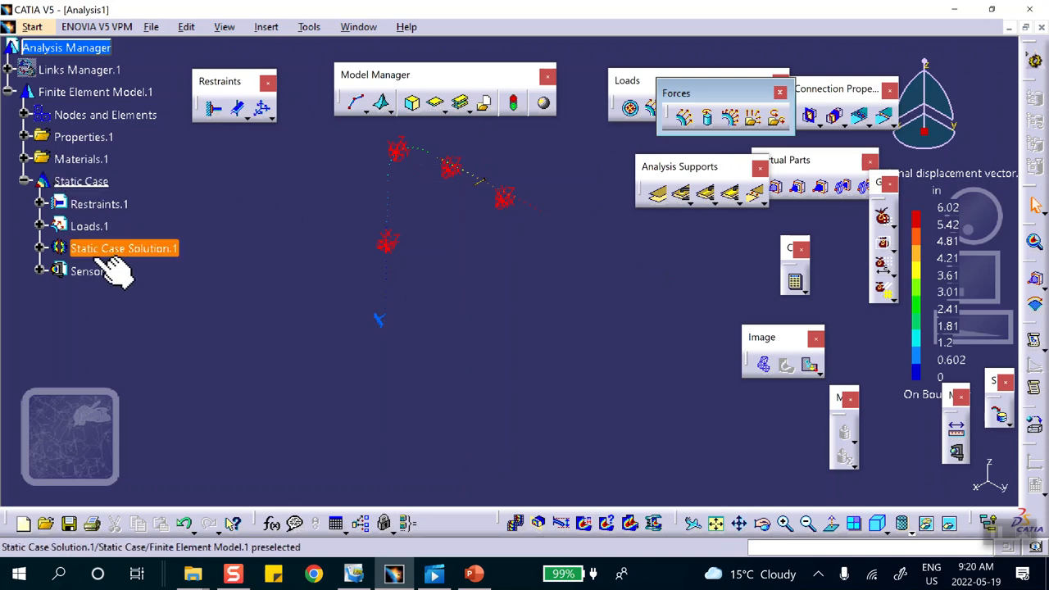
left_click(39, 272)
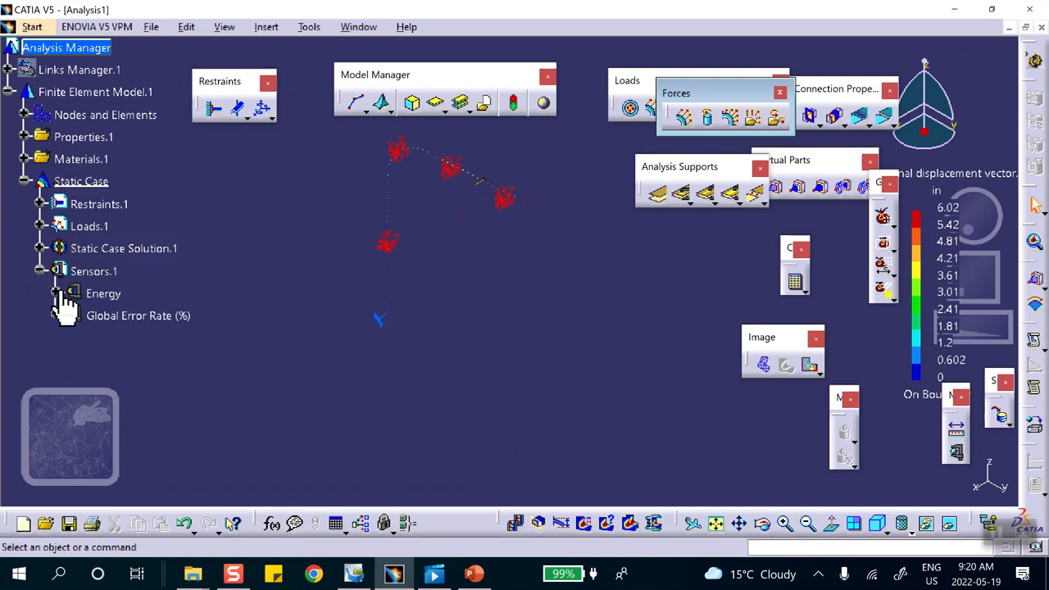
left_click(39, 249)
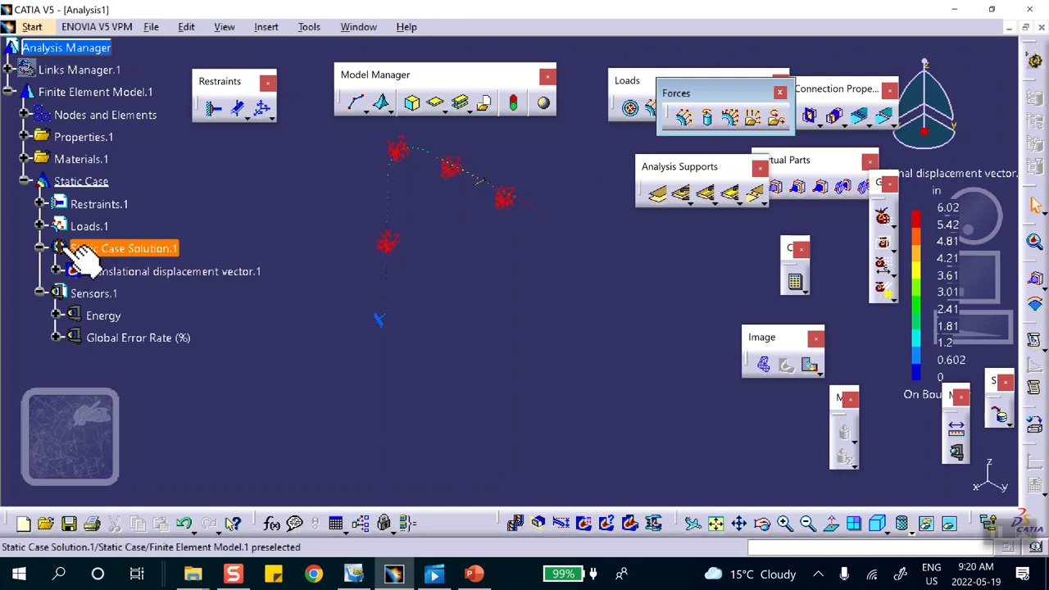
right_click(119, 272)
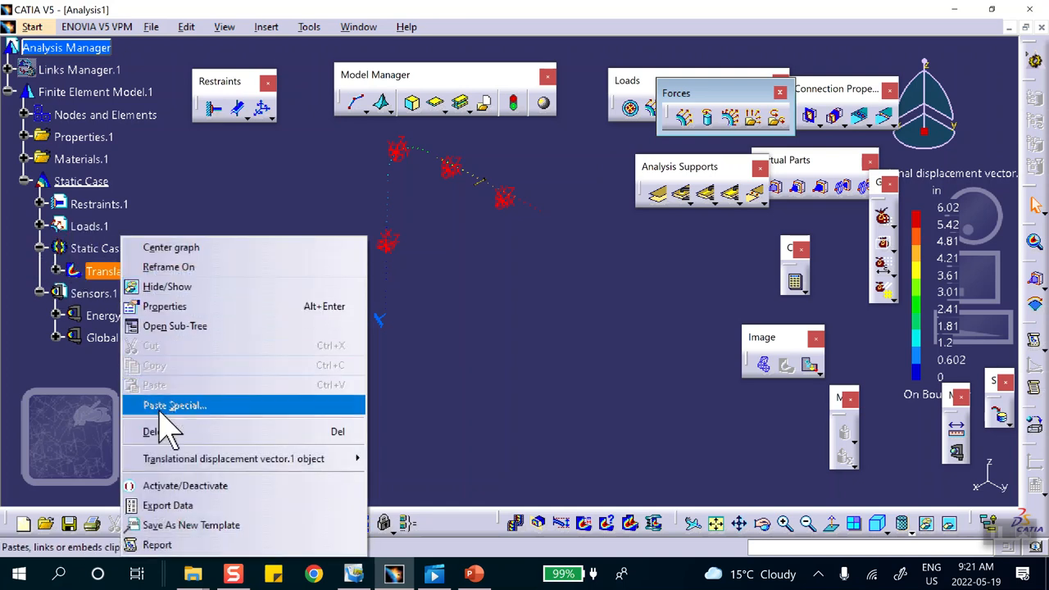
left_click(177, 486)
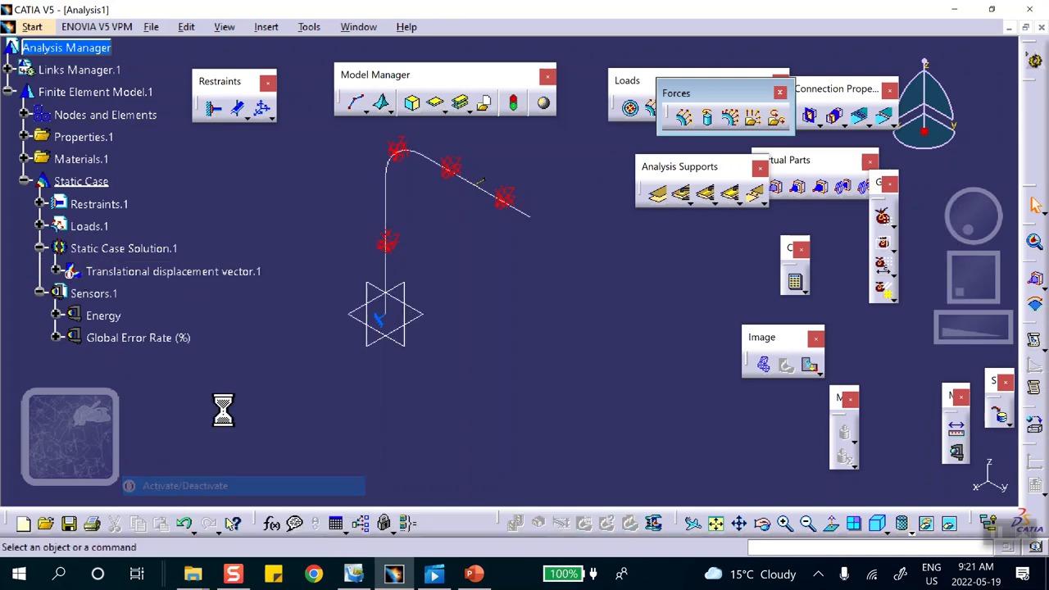
Add a local 1D property under the existing 1D property for the rod arm's outer end edge, with a 2 in cylindrical beam radius
left_click(25, 137)
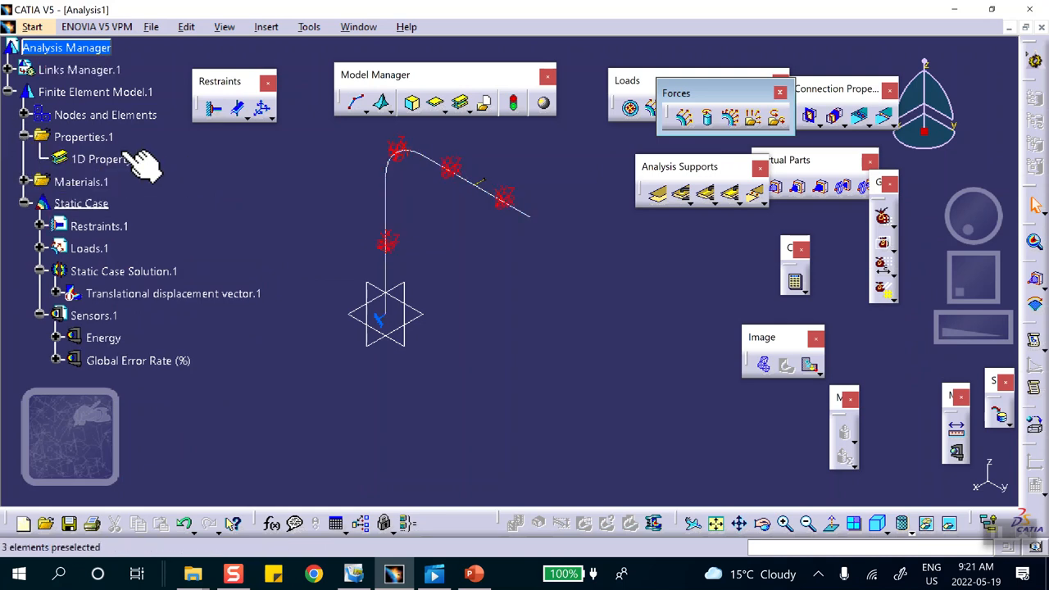
right_click(119, 162)
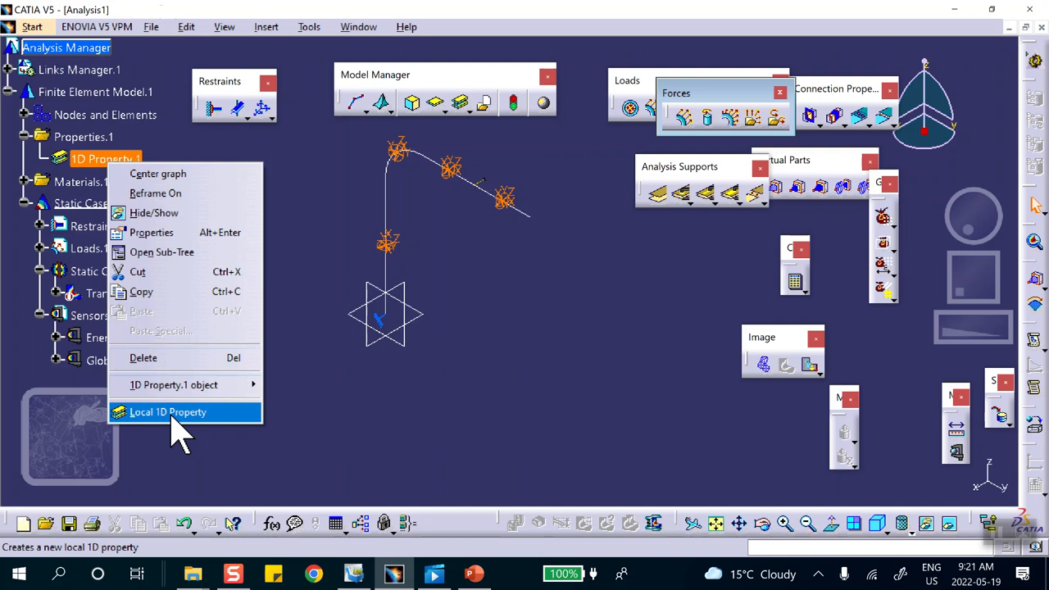
left_click(173, 412)
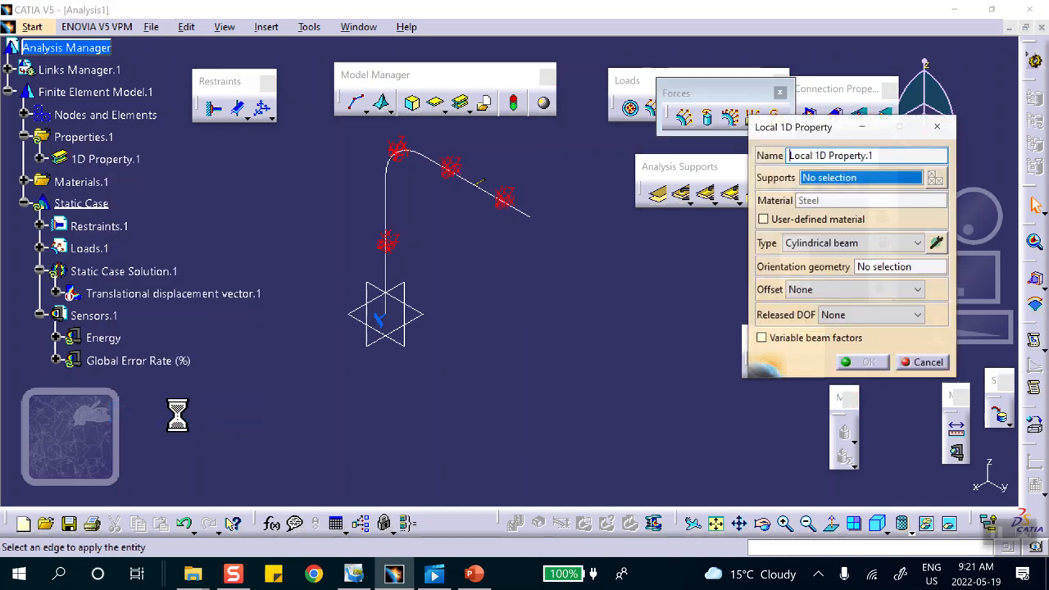
left_click(510, 209)
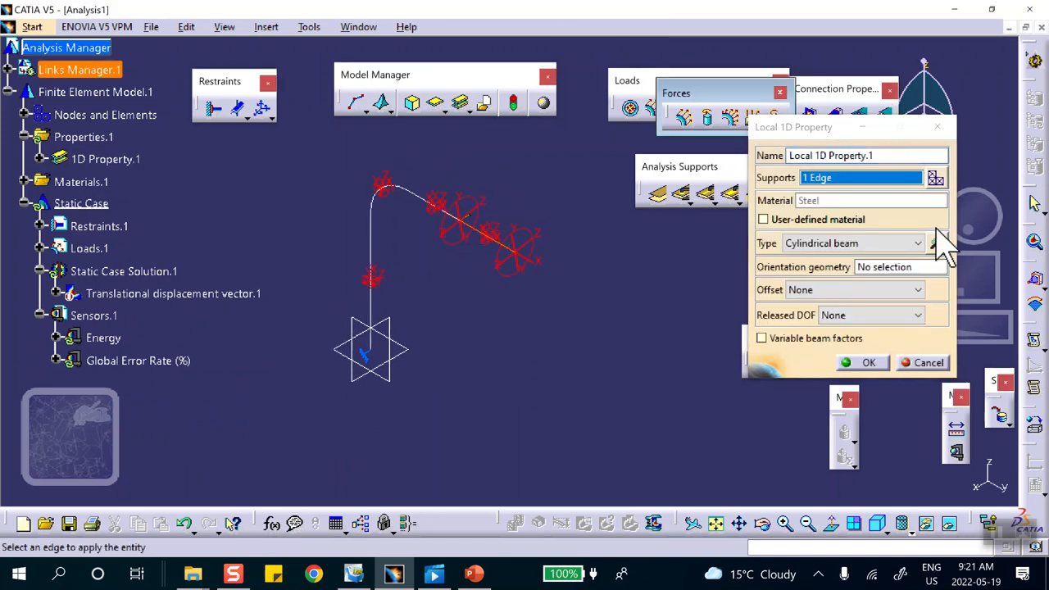
left_click(937, 242)
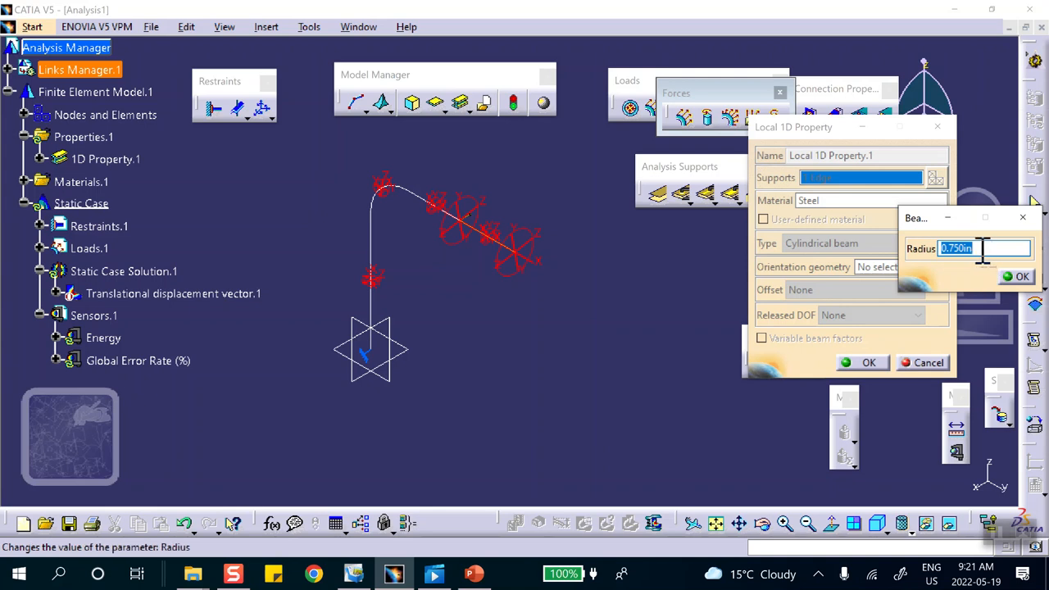
type("2")
left_click(1016, 276)
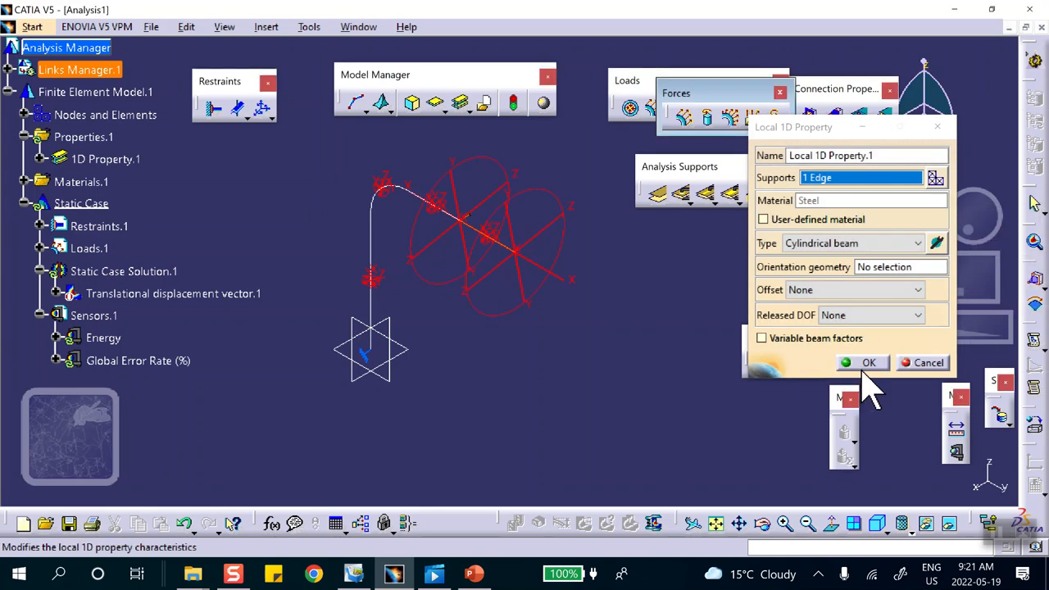
left_click(862, 365)
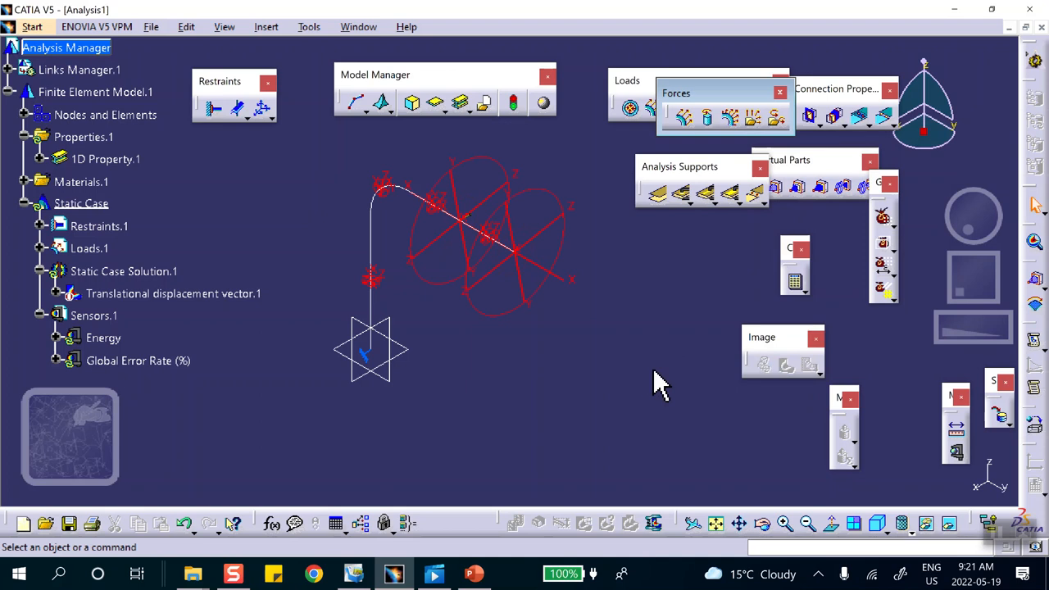